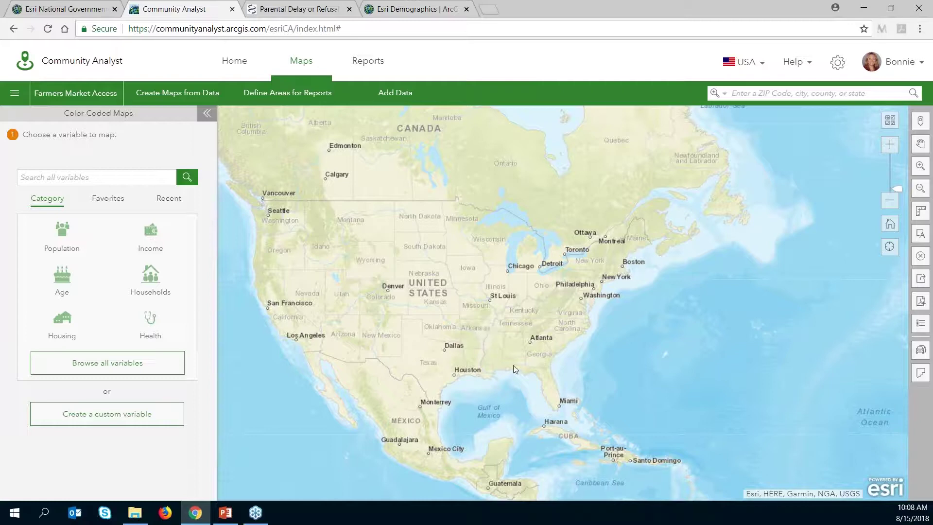
Import GeorgiaFarmersMarkets.csv onto the map, accepting the matched address, latitude and longitude columns.
scroll(541, 358, up, 3)
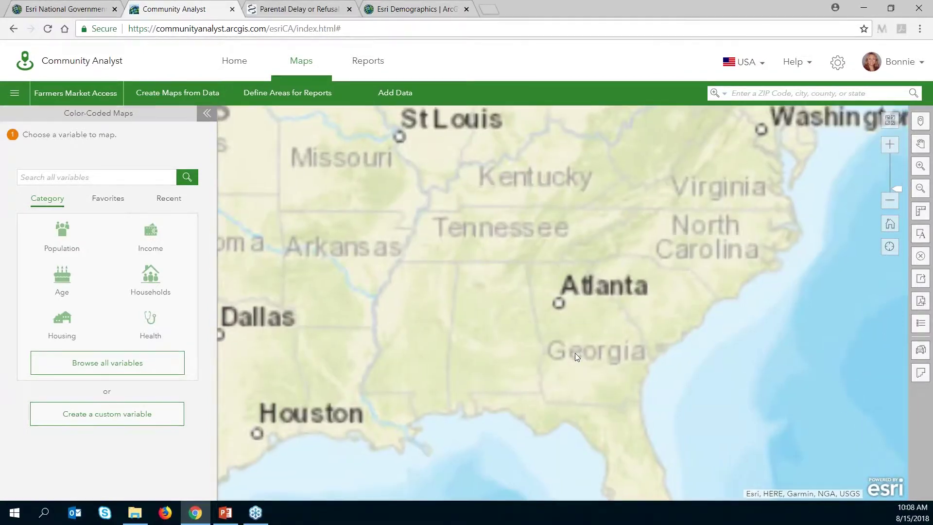
mouse_move(573, 374)
mouse_down()
mouse_move(544, 354)
mouse_move(565, 366)
mouse_up()
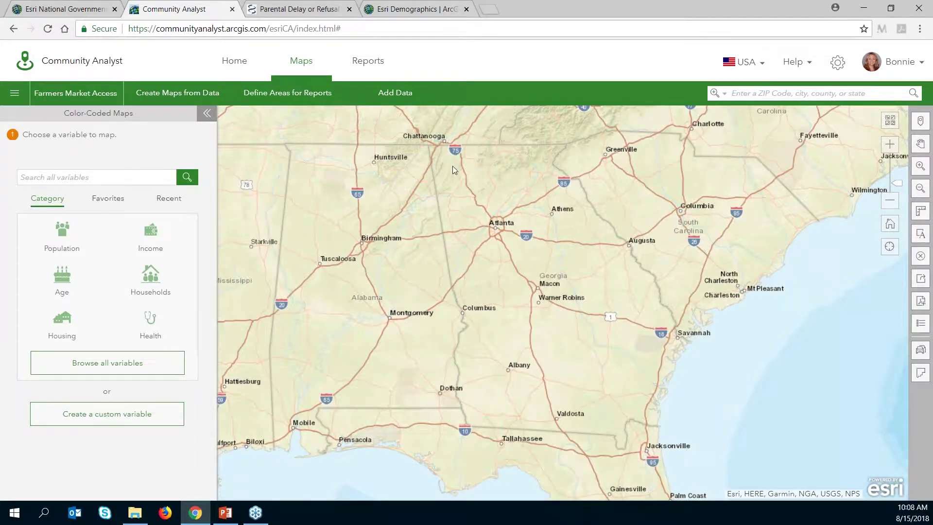
click(207, 113)
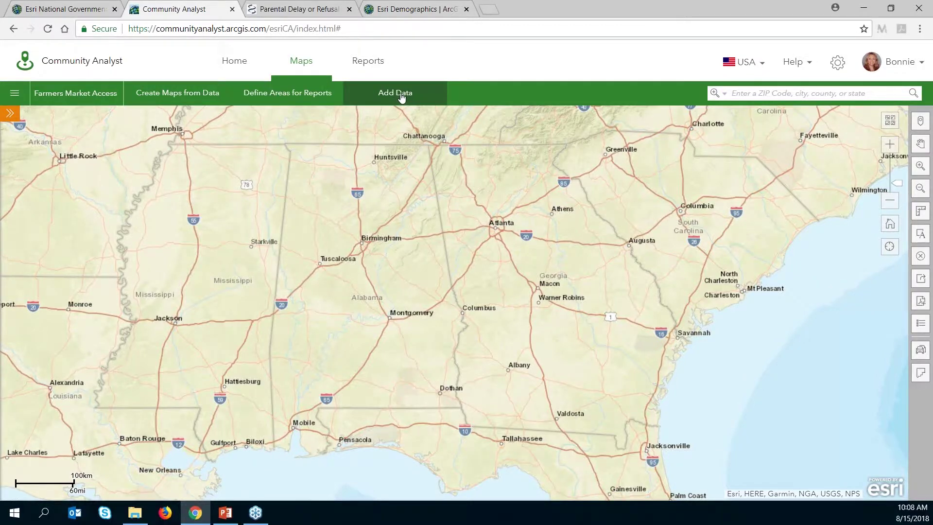
click(398, 97)
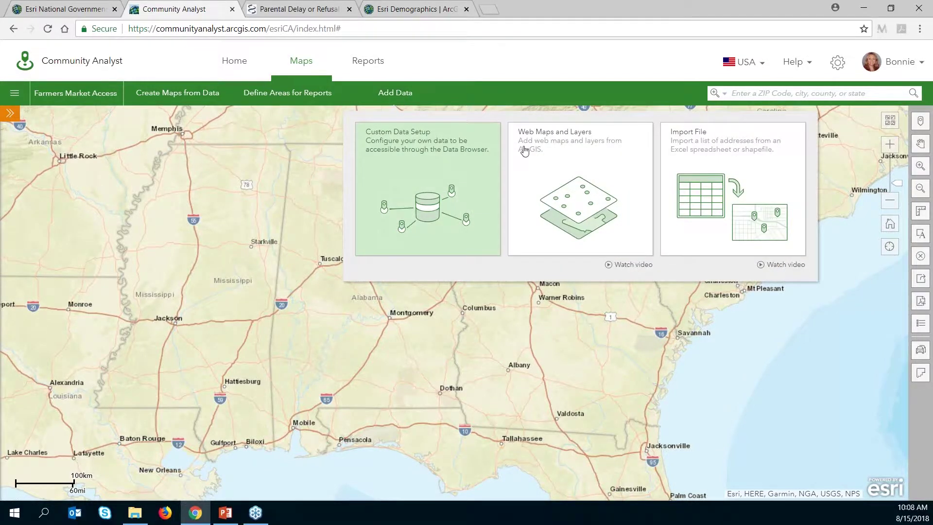
click(732, 161)
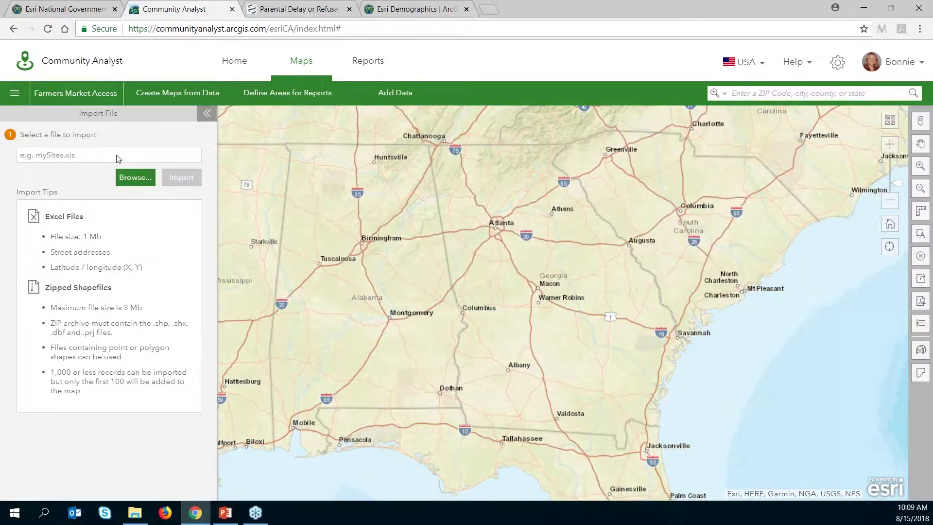
click(135, 177)
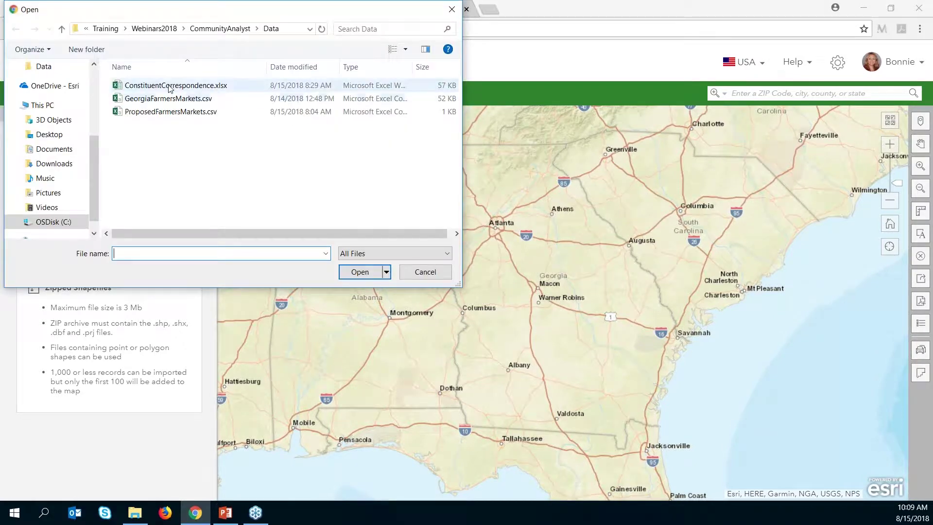
click(153, 100)
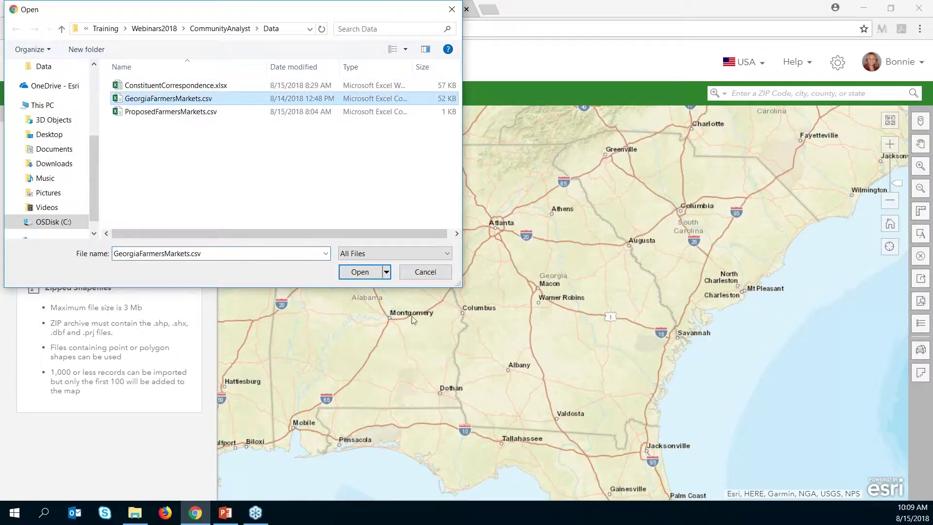
click(360, 272)
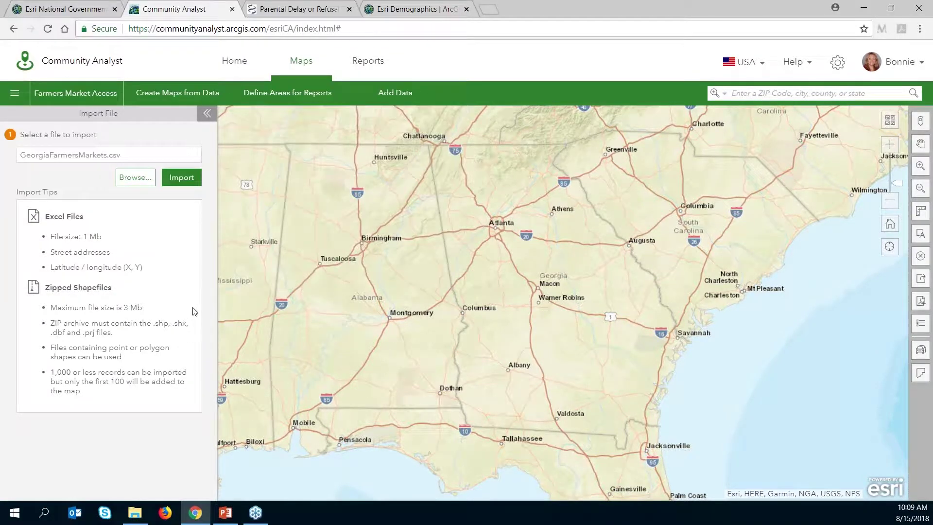
click(181, 178)
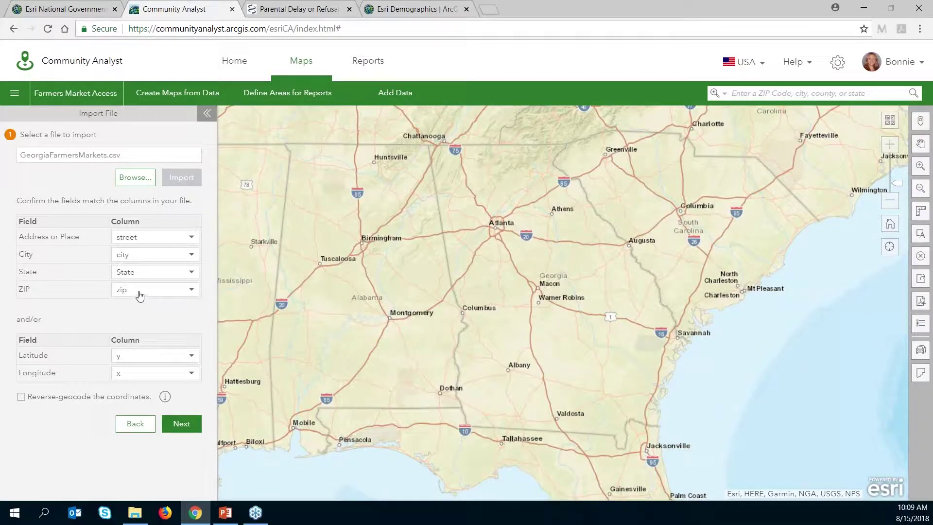
click(194, 426)
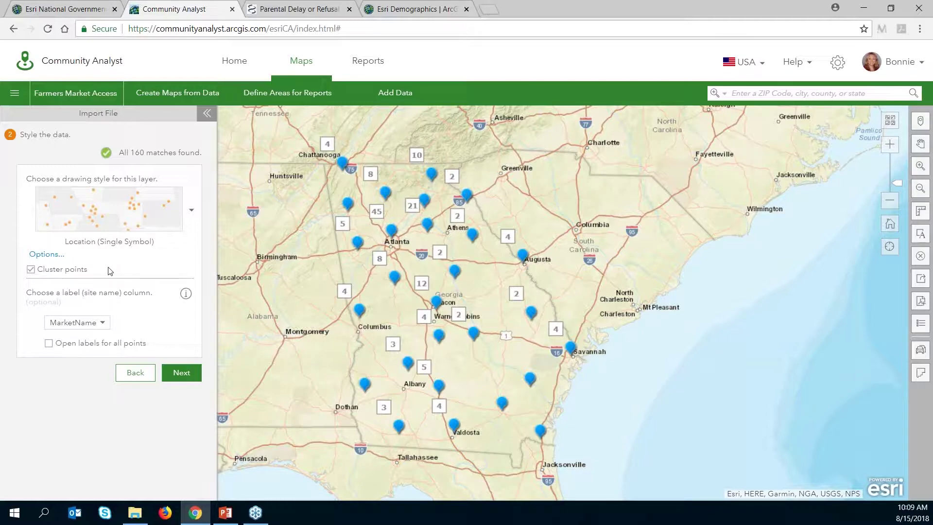
Style the imported Georgia farmers markets with the standard red round pin and accept the style.
click(57, 261)
click(63, 210)
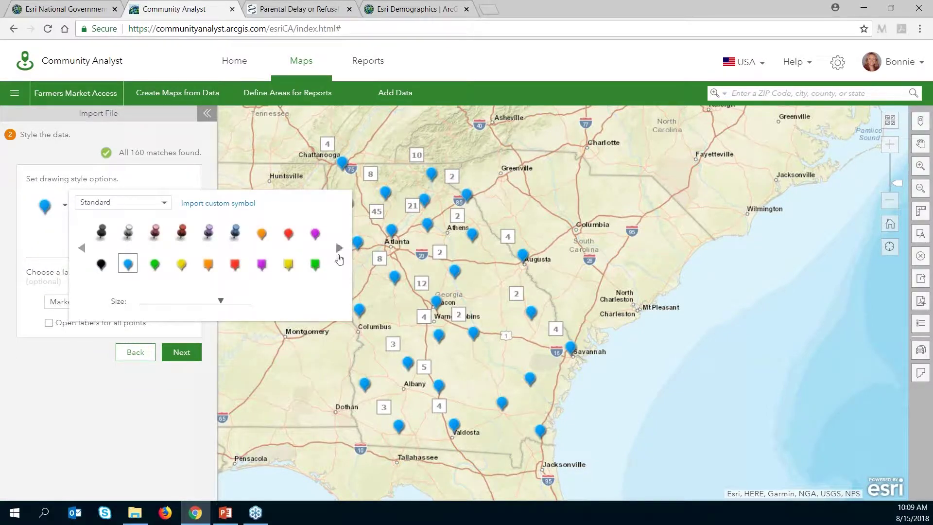
click(288, 234)
click(128, 391)
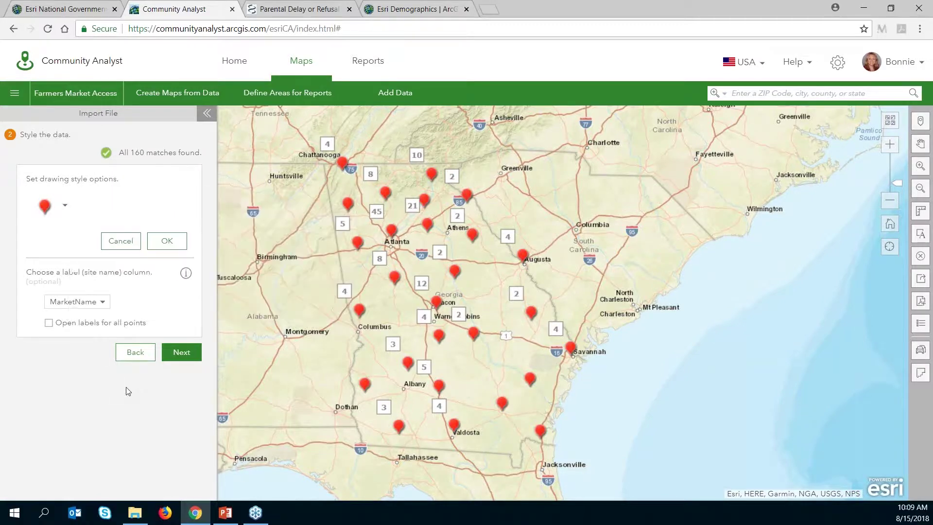
click(182, 352)
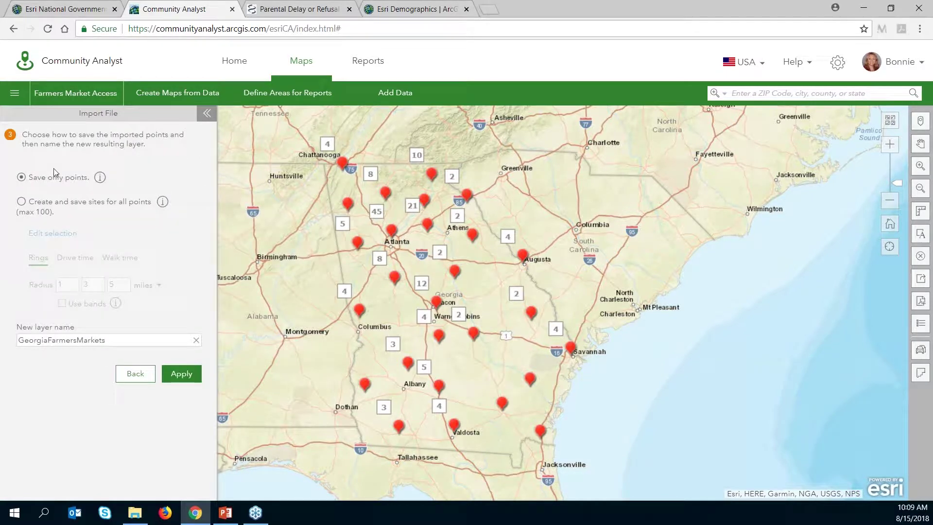
Save only the points as a new layer renamed GeorgiaFarmersMarkets 2 and finish the import.
click(183, 376)
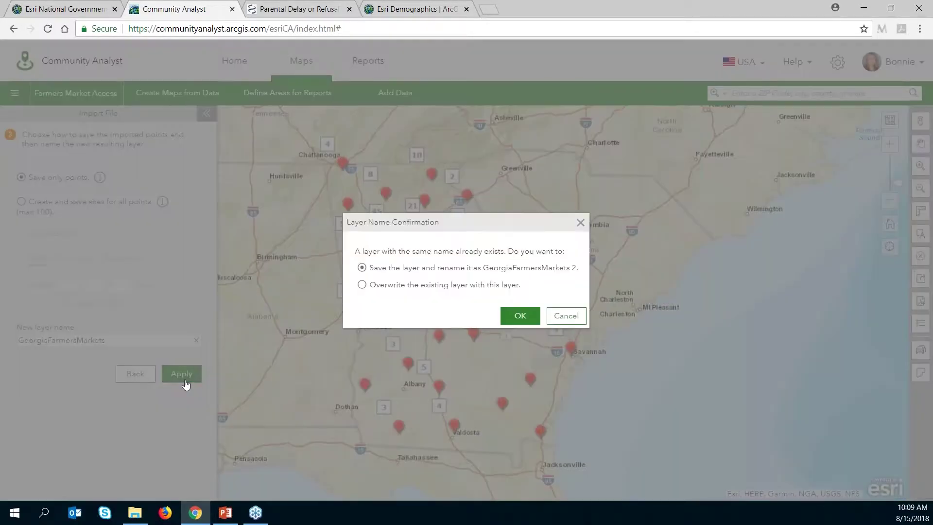
click(520, 316)
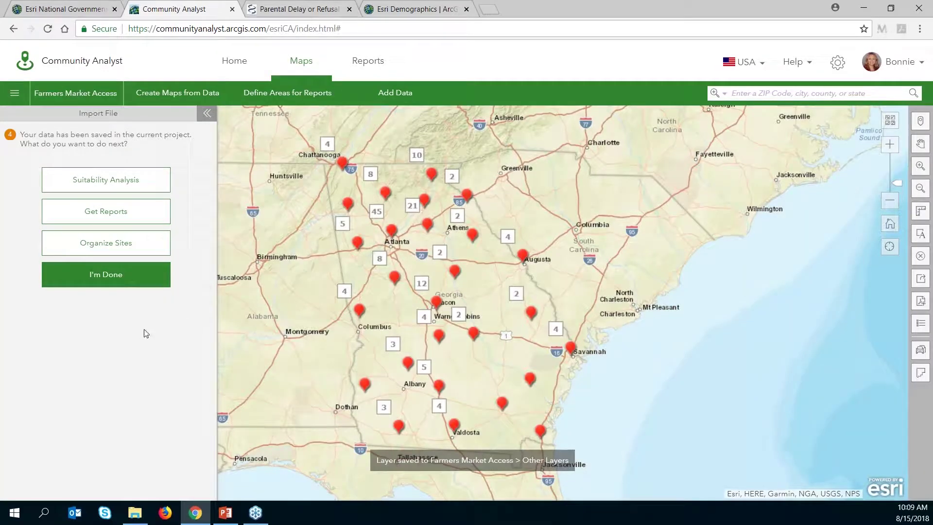
click(136, 280)
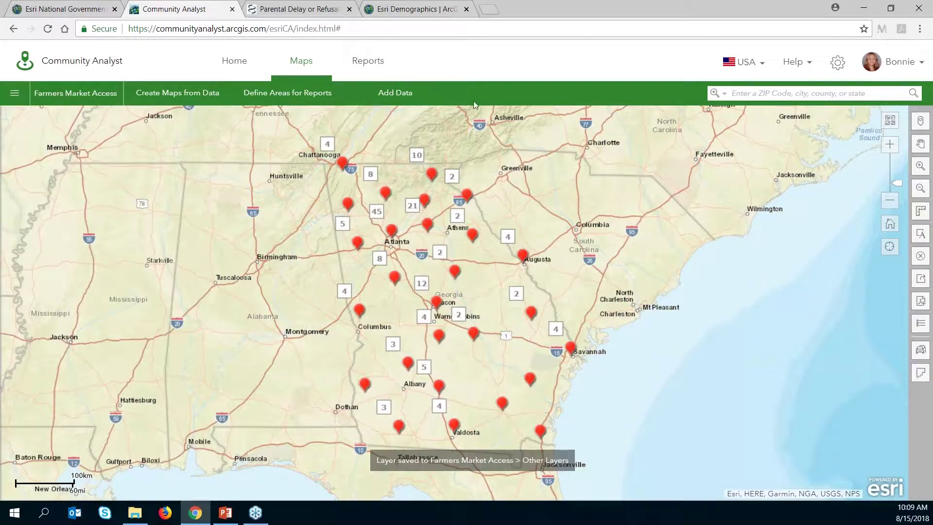
Load ProposedFarmersMarkets.csv as a second file import.
click(381, 94)
click(732, 154)
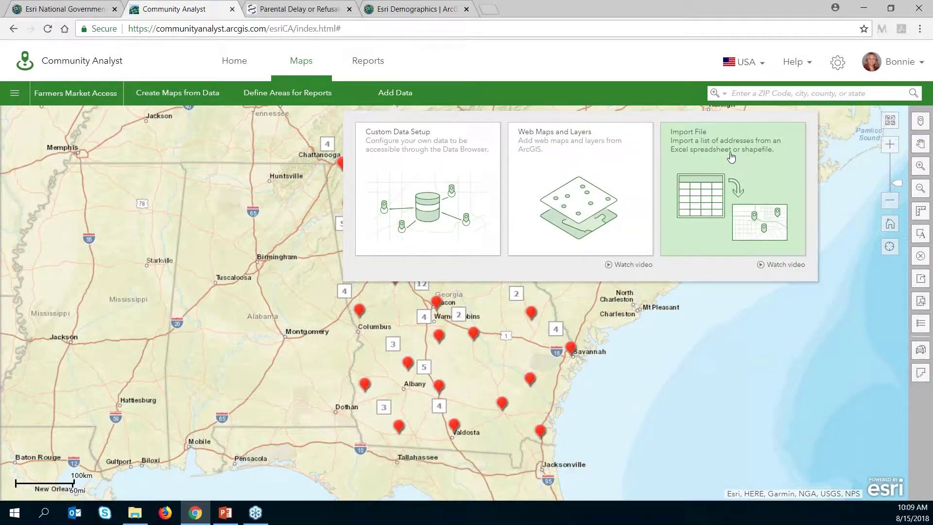
click(130, 174)
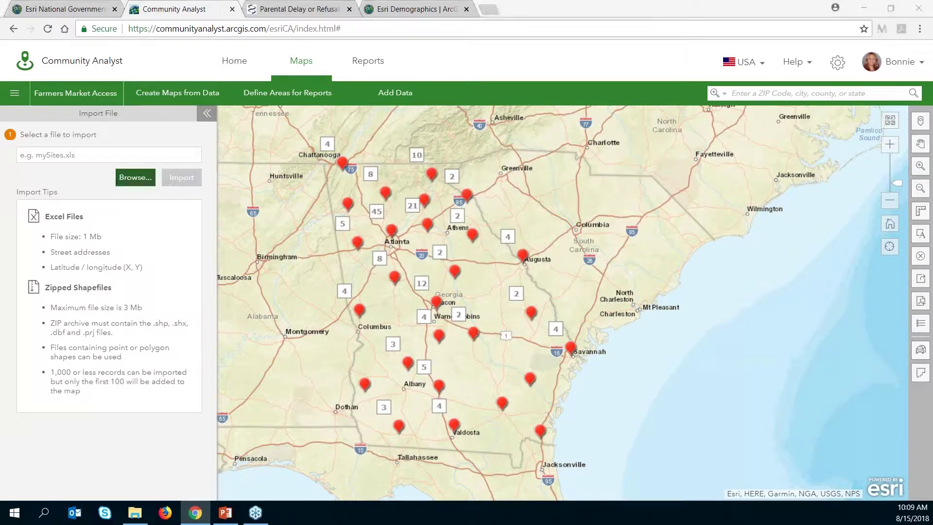
click(170, 112)
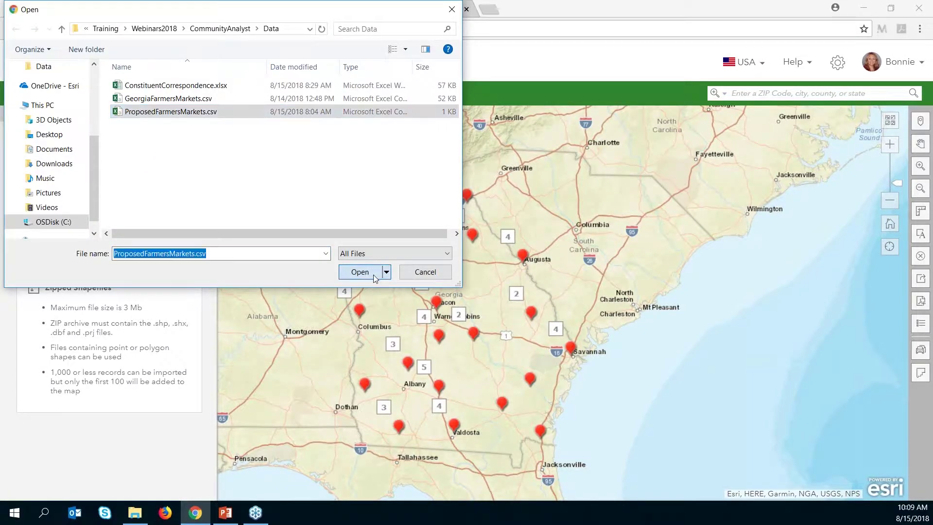
click(373, 275)
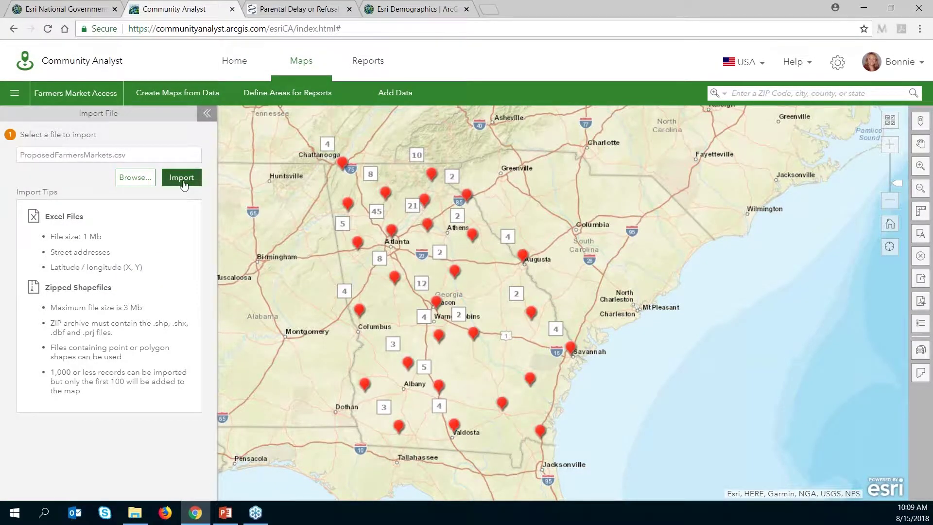
click(182, 181)
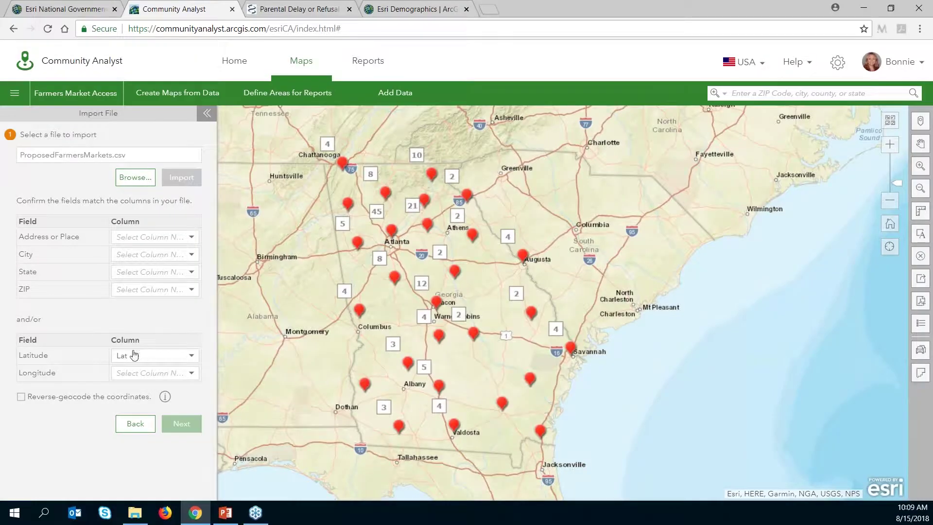
Match the Longitude field to the Long column and plot the proposed markets.
click(147, 375)
click(137, 403)
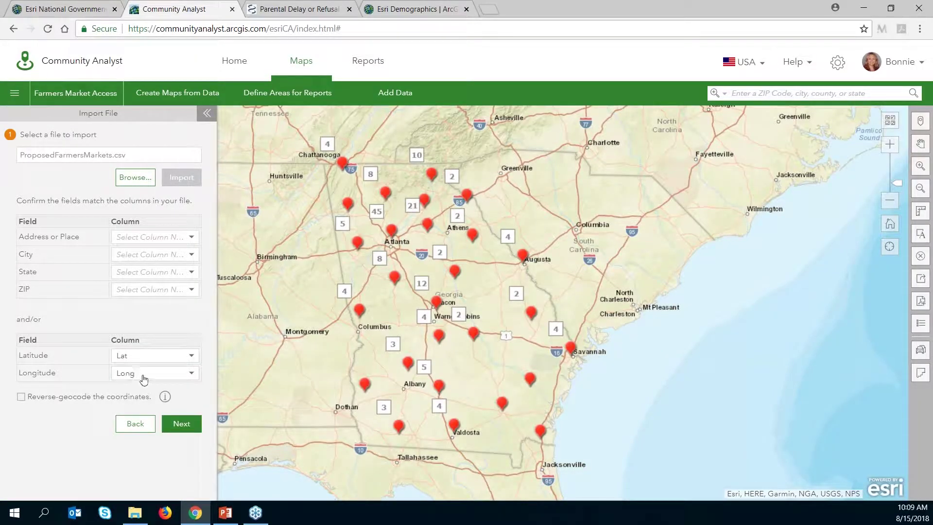
click(182, 431)
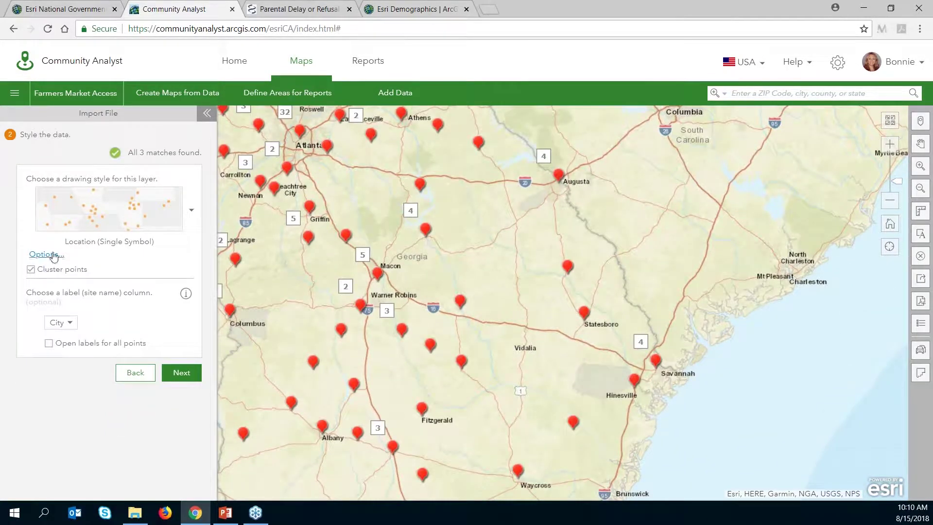
Style the proposed farmers markets with the standard green round pin and accept the style.
click(54, 255)
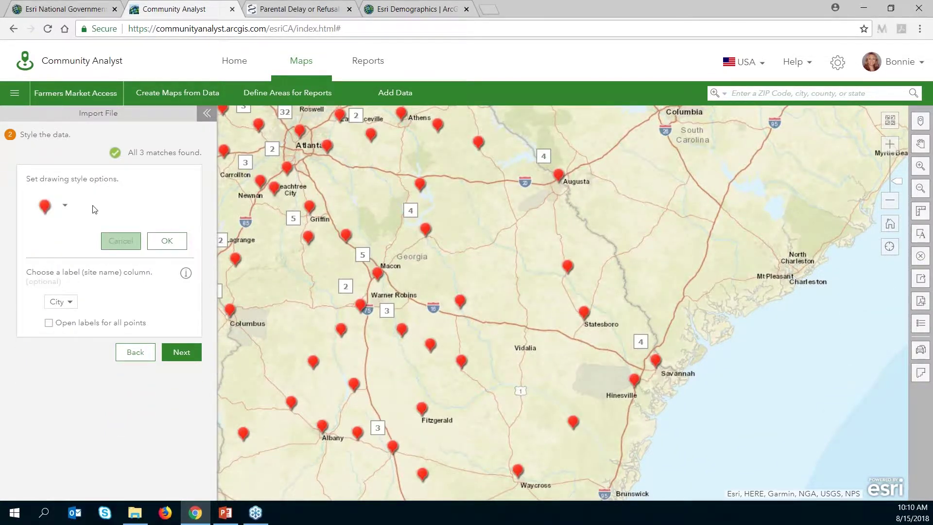
click(63, 208)
click(154, 263)
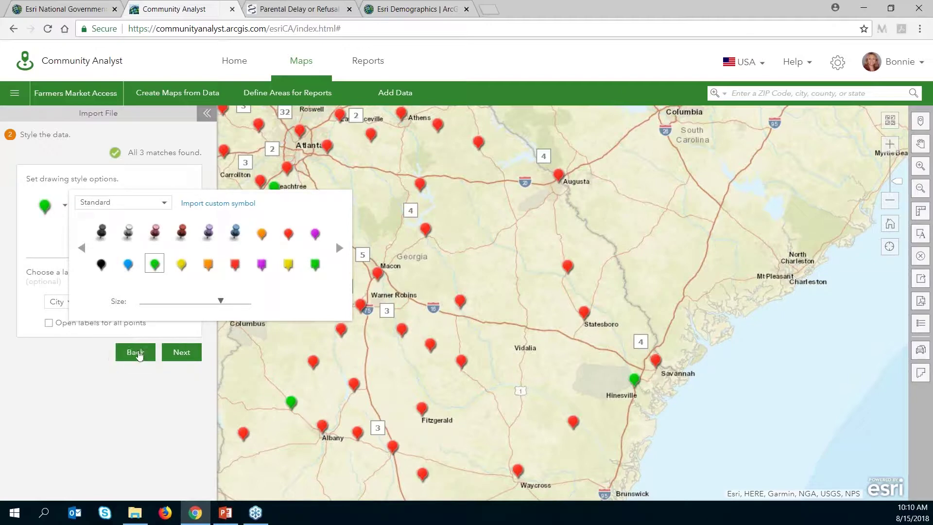
click(173, 367)
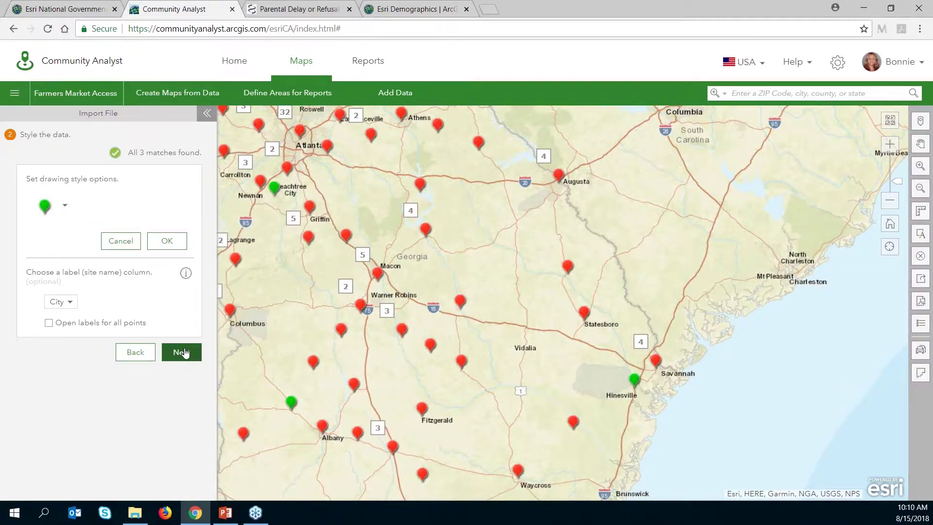
click(185, 353)
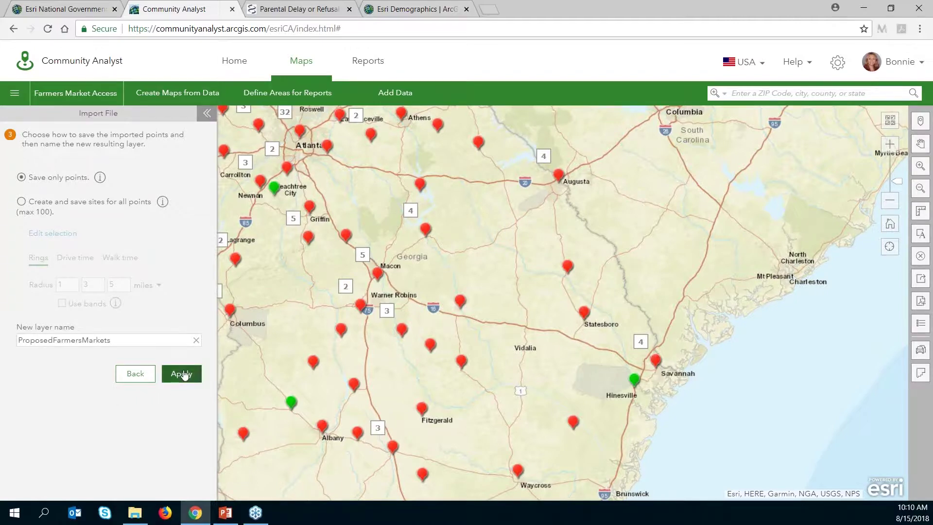
Save only the proposed market points as a new layer renamed ProposedFarmersMarkets 2 and finish the import.
click(184, 373)
click(523, 317)
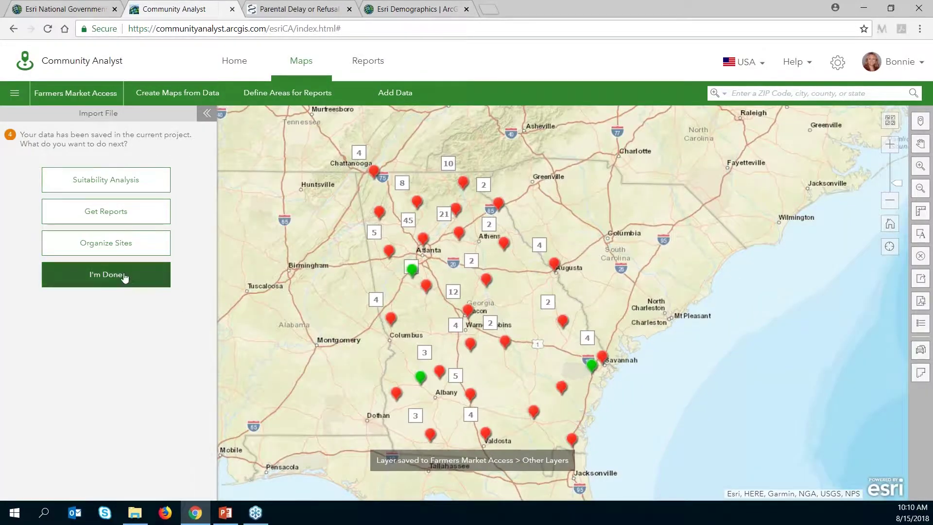
click(116, 275)
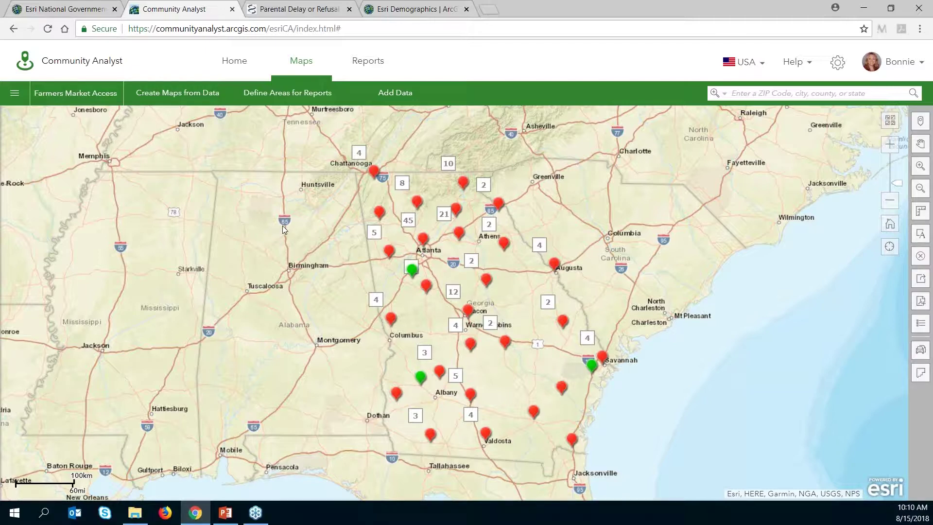
Turn off point clustering for the GeorgiaFarmersMarkets 2 layer in the Farmers Market Access project's other layers.
click(71, 97)
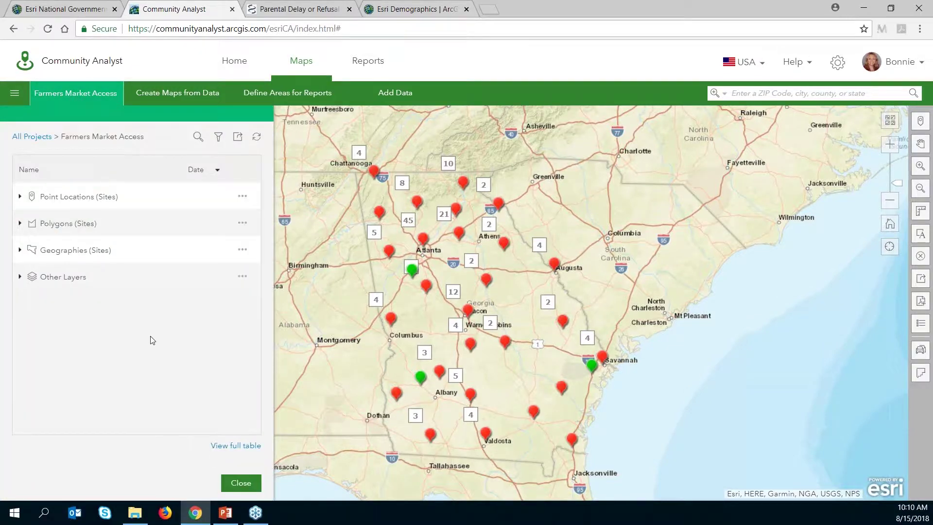
click(19, 277)
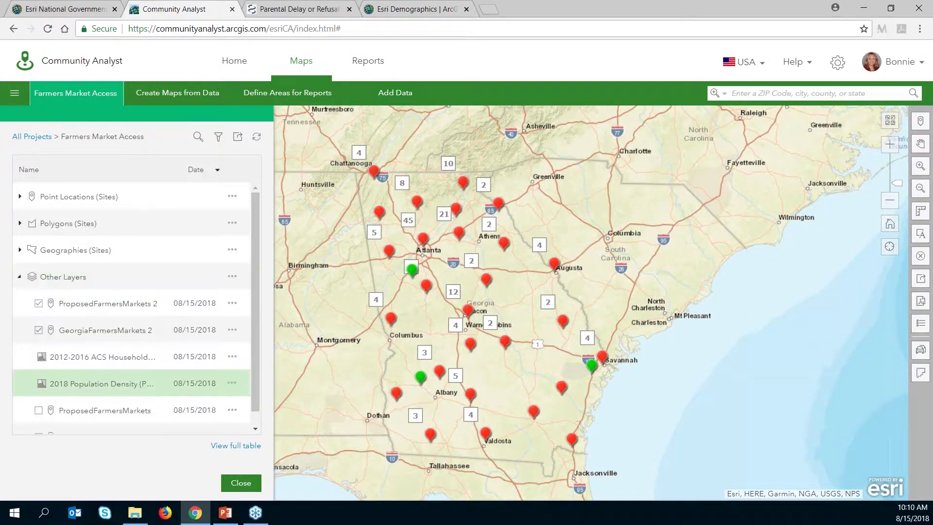
click(236, 332)
click(247, 334)
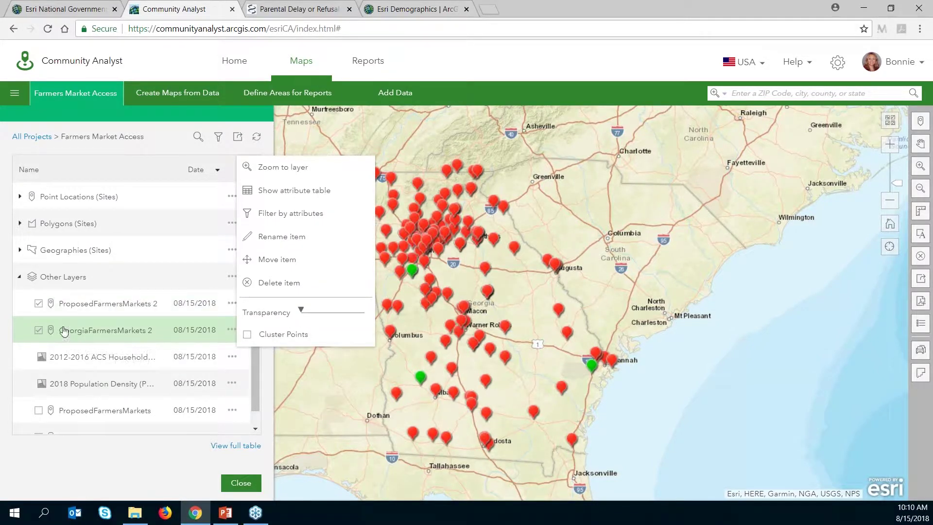
click(20, 277)
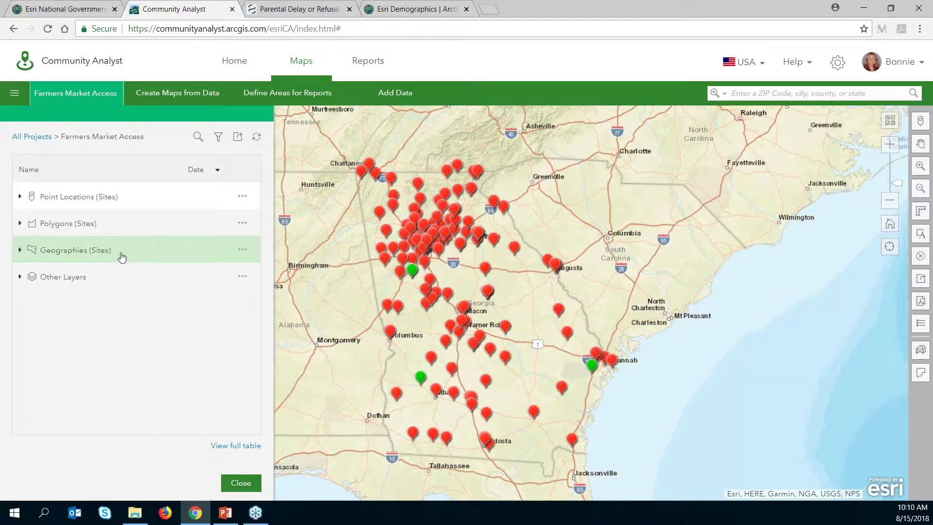
Start a color-coded map and list all variables in the Population category of the data browser.
click(167, 98)
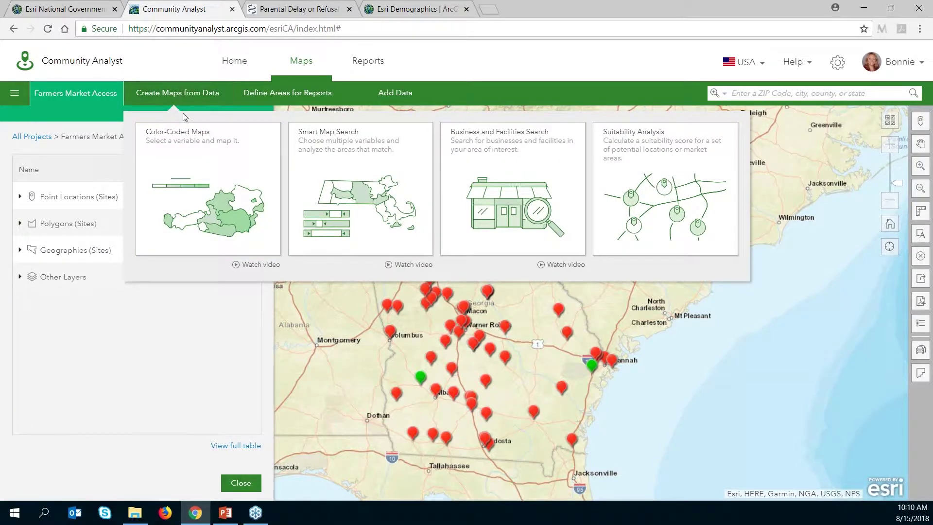
click(215, 158)
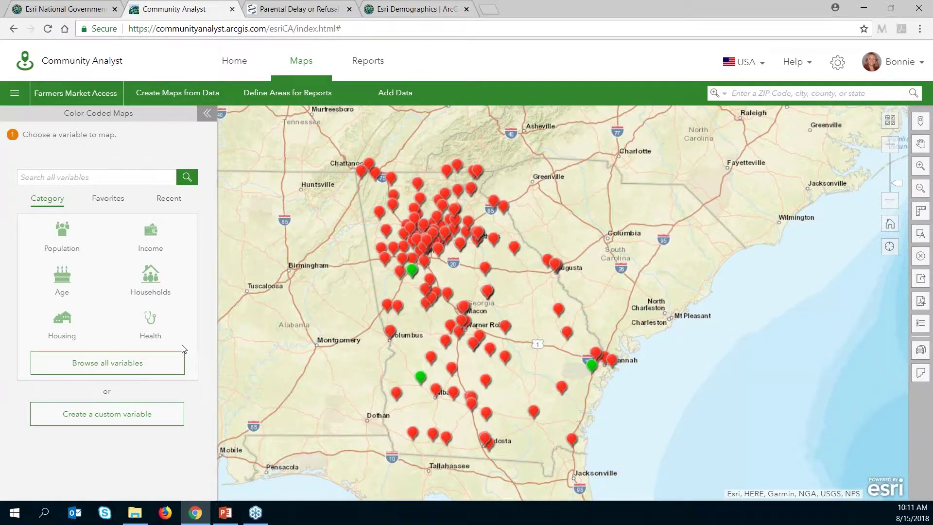
click(123, 372)
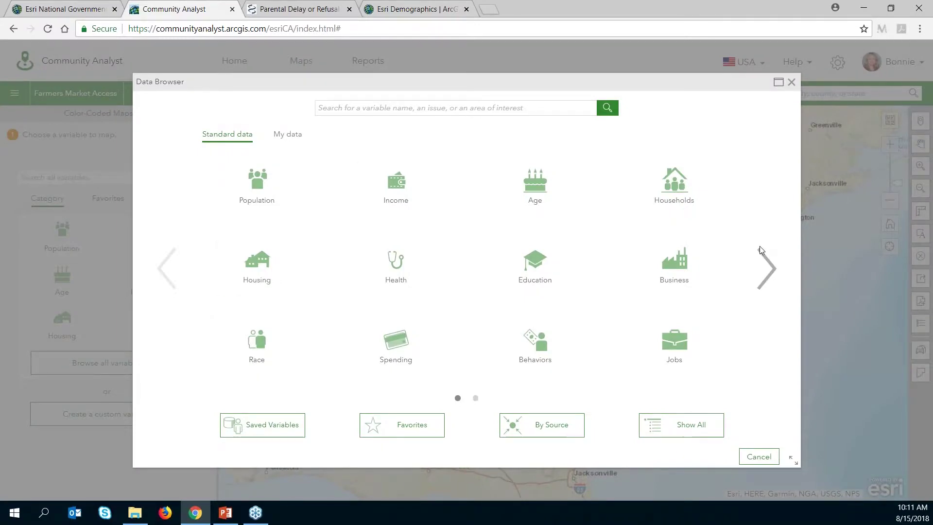
click(263, 187)
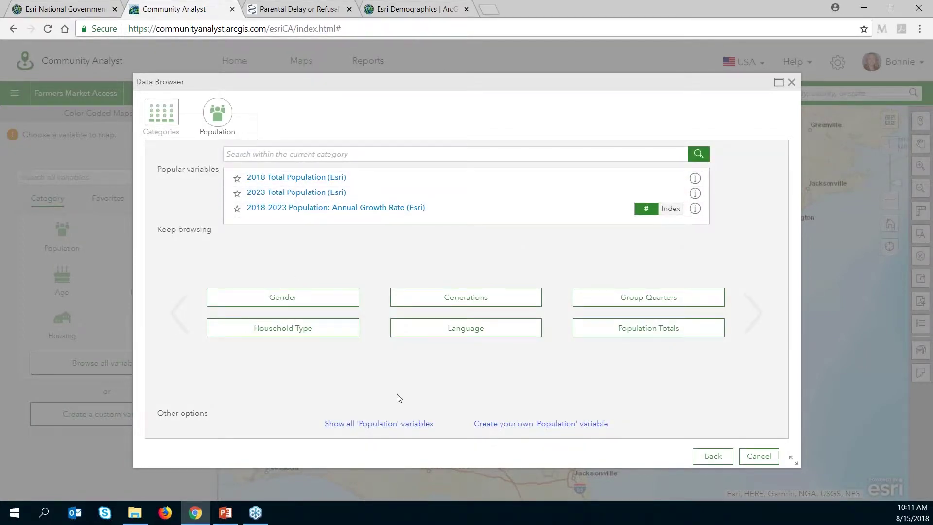
click(416, 424)
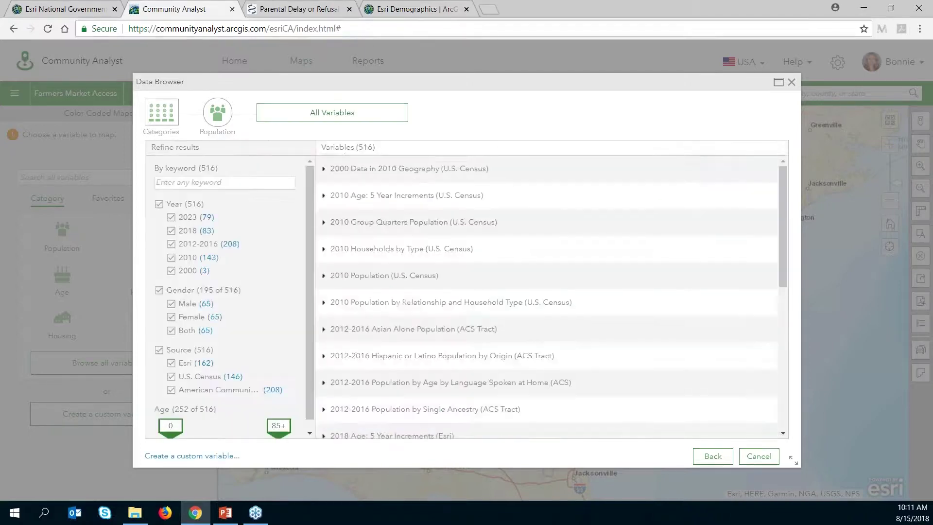
Map 2018 Population Density (Pop per Square Mile) from the 2018 Key Demographic Indicators and show it by counties.
drag(782, 190, 791, 278)
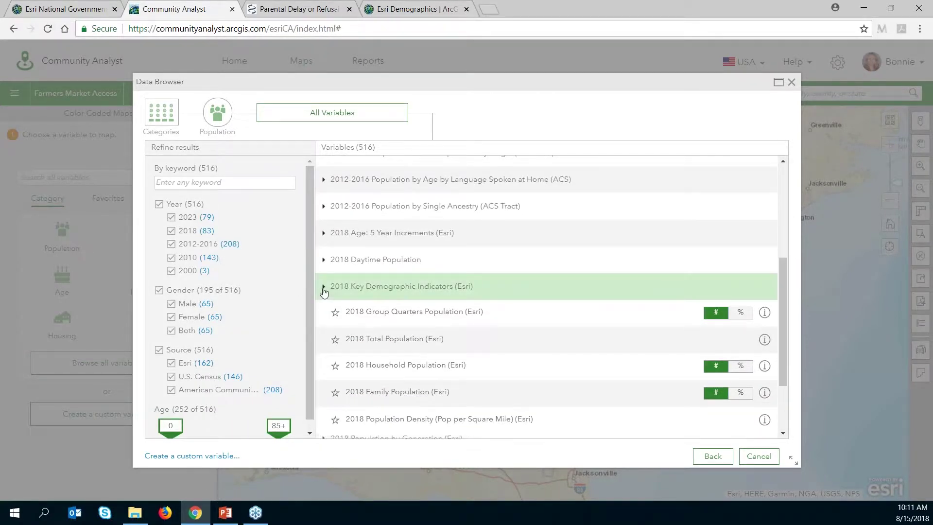
scroll(330, 272, up, 5)
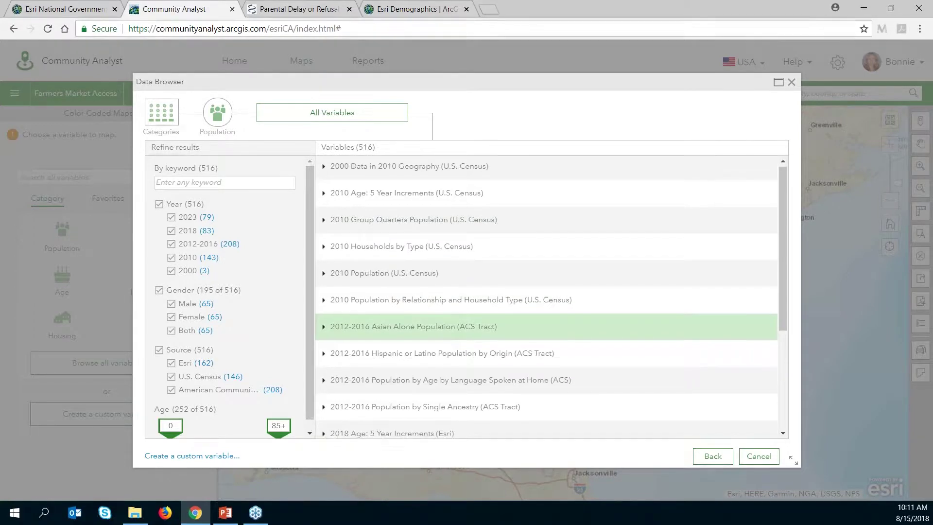
scroll(445, 333, down, 3)
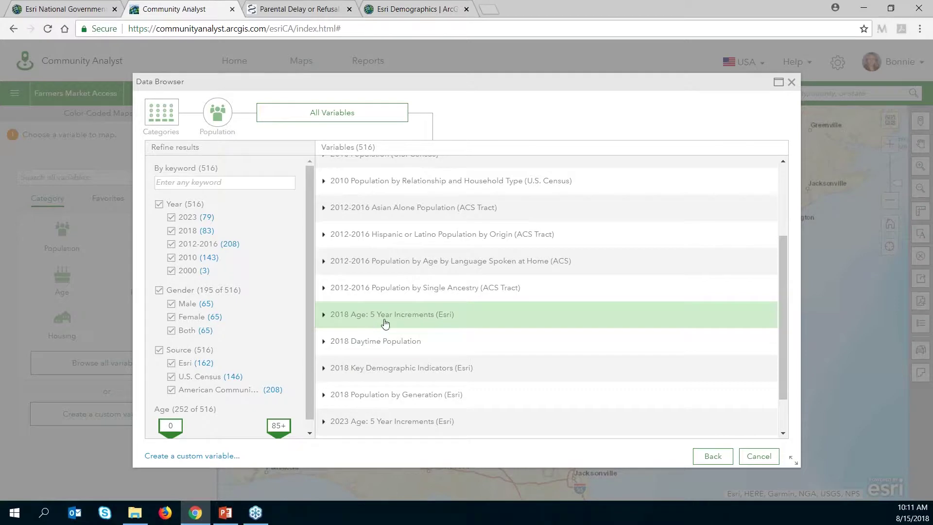
scroll(382, 328, down, 1)
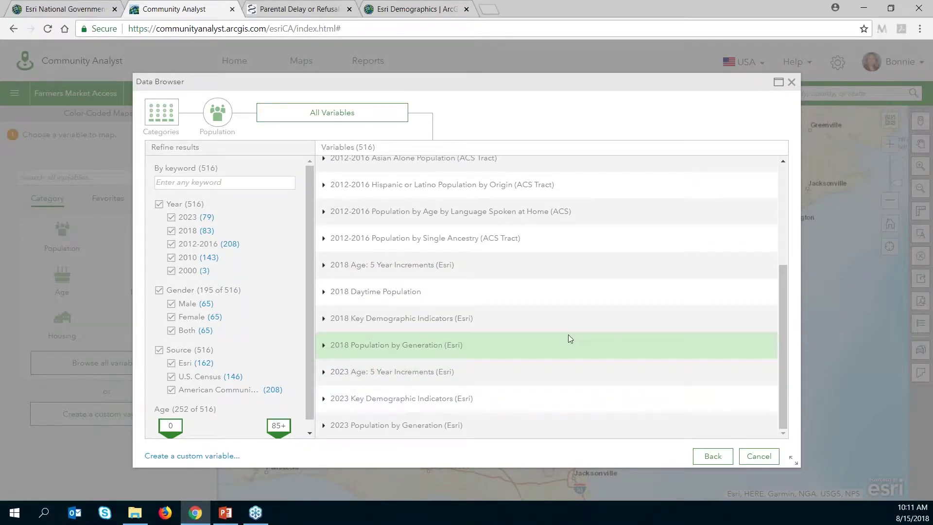
click(324, 321)
scroll(561, 352, down, 1)
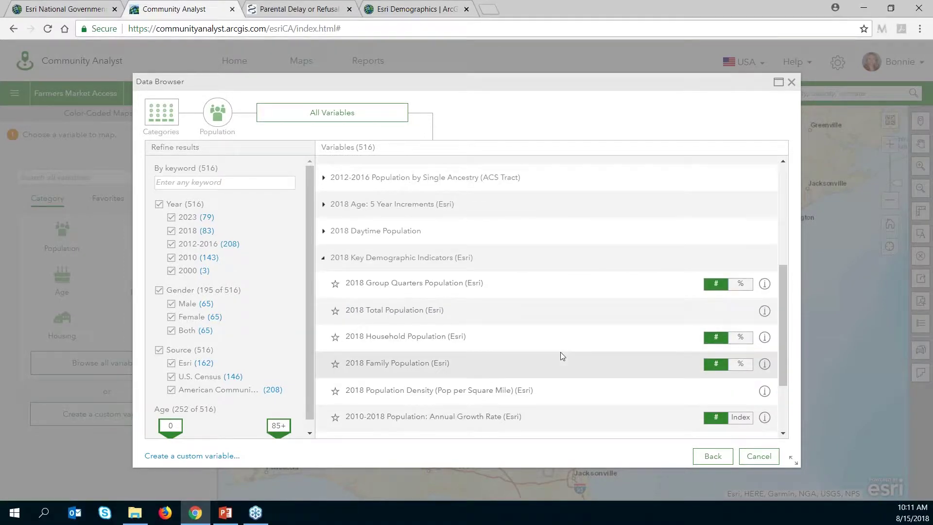
scroll(600, 328, down, 1)
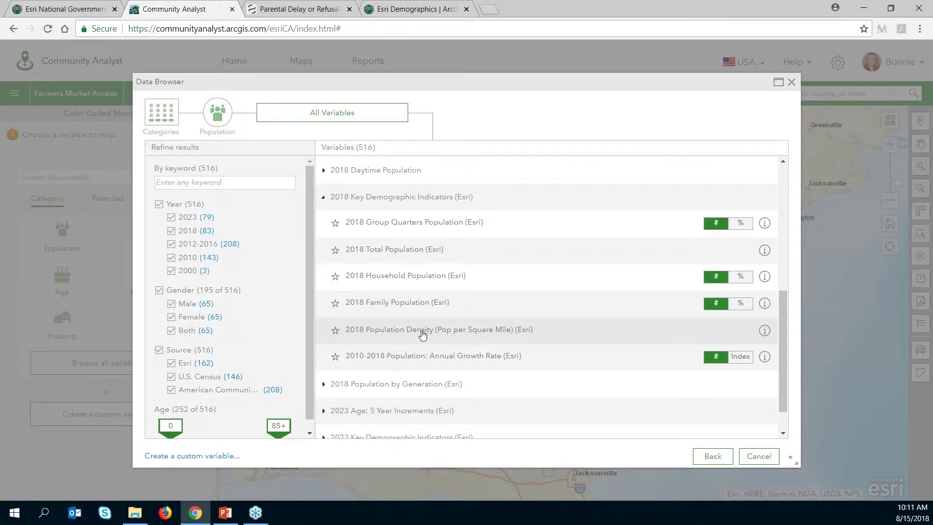
click(422, 334)
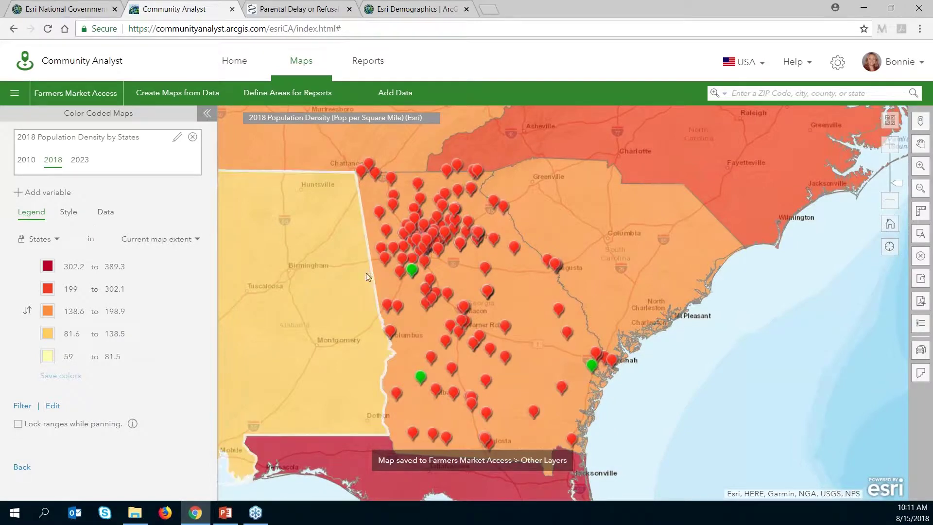
click(59, 240)
click(61, 302)
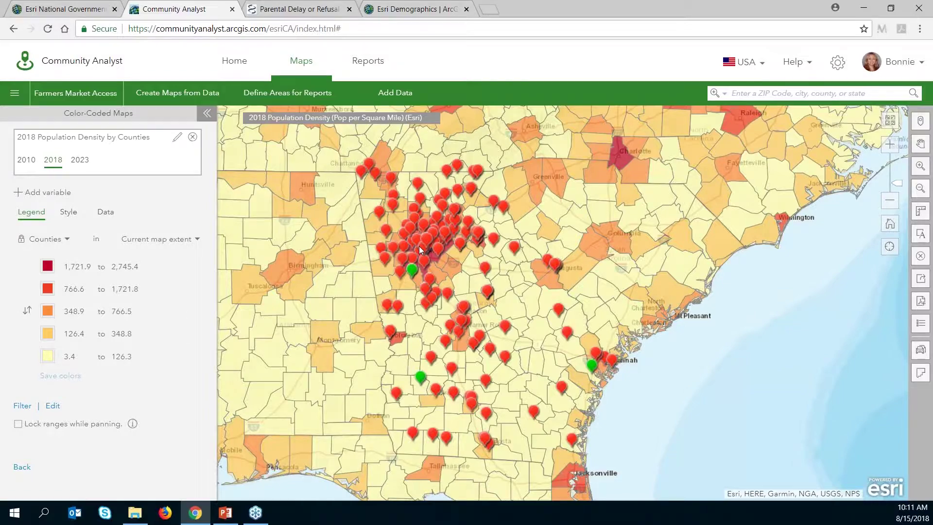
Examine the county population density around the existing and proposed farmers markets from Atlanta through southern Georgia to Savannah.
scroll(419, 246, up, 1)
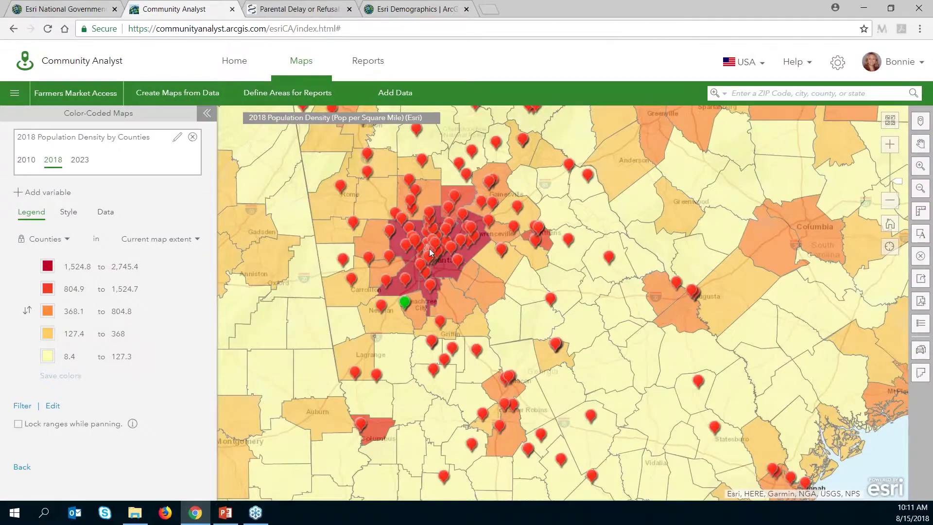
scroll(433, 246, up, 1)
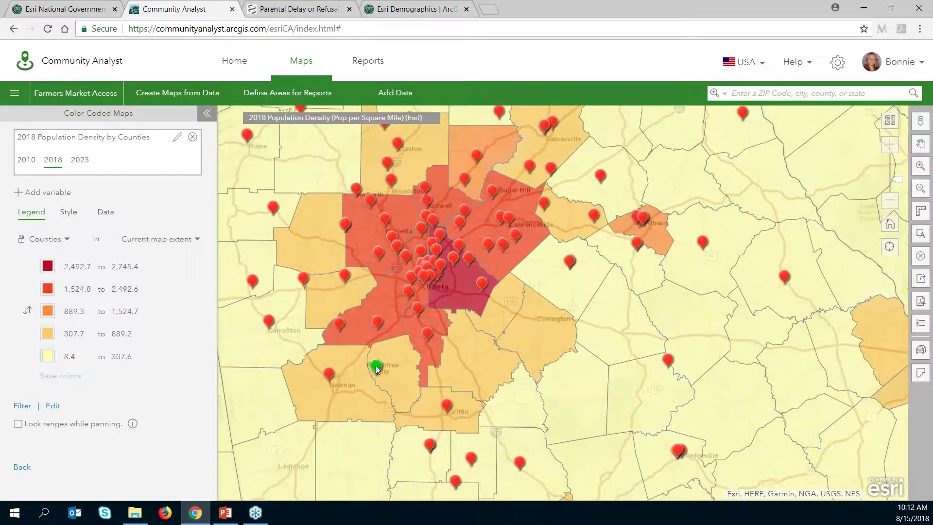
drag(604, 413, 404, 215)
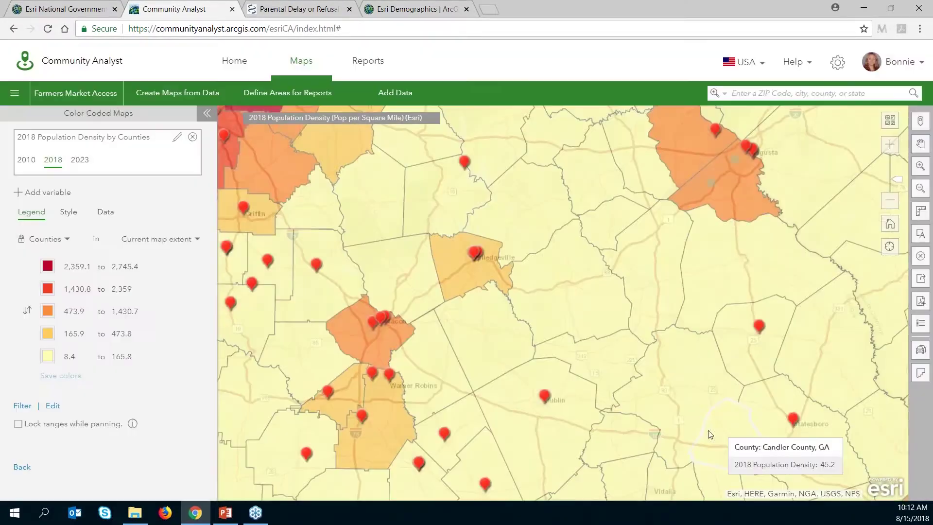
drag(709, 434, 436, 252)
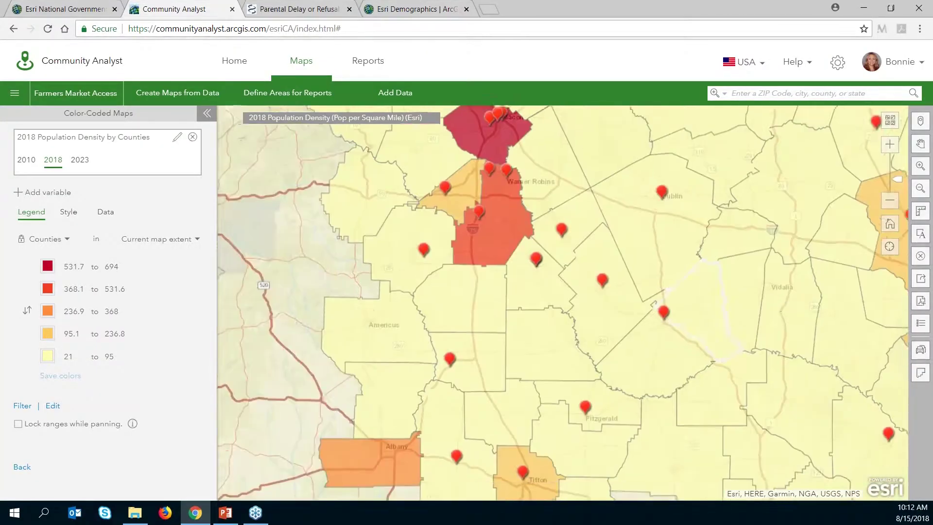
drag(464, 336, 469, 335)
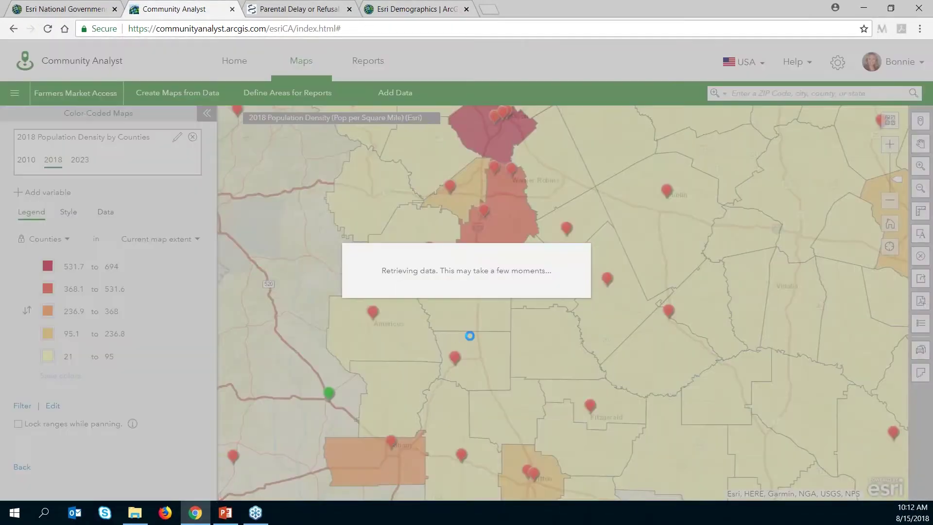
scroll(471, 329, down, 1)
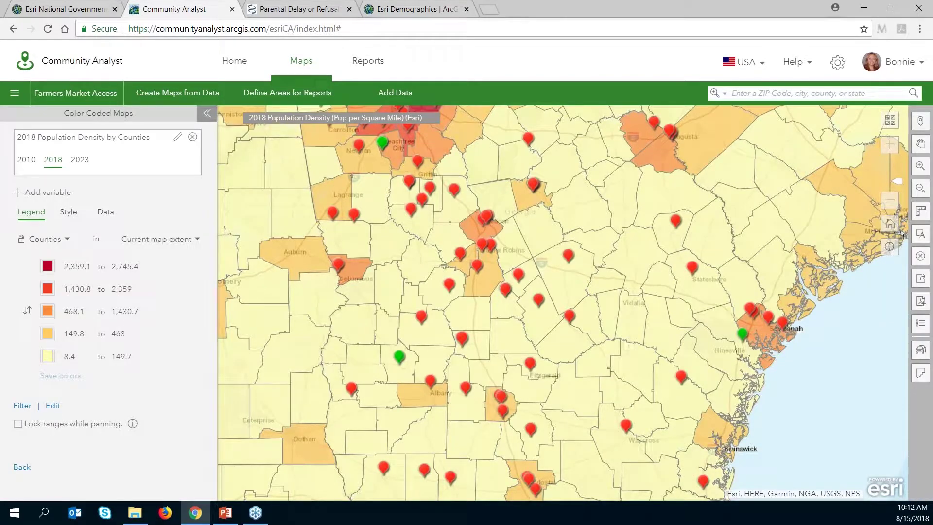
drag(591, 290, 553, 329)
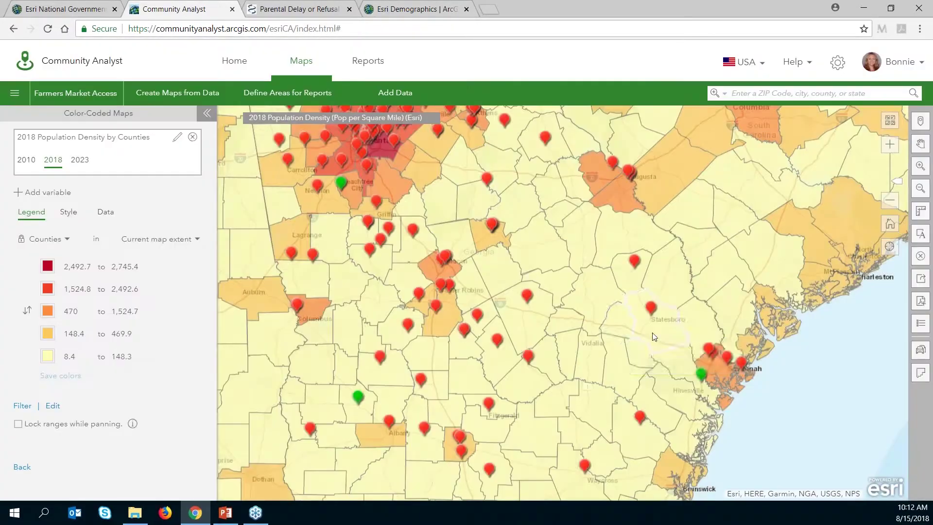
mouse_move(627, 338)
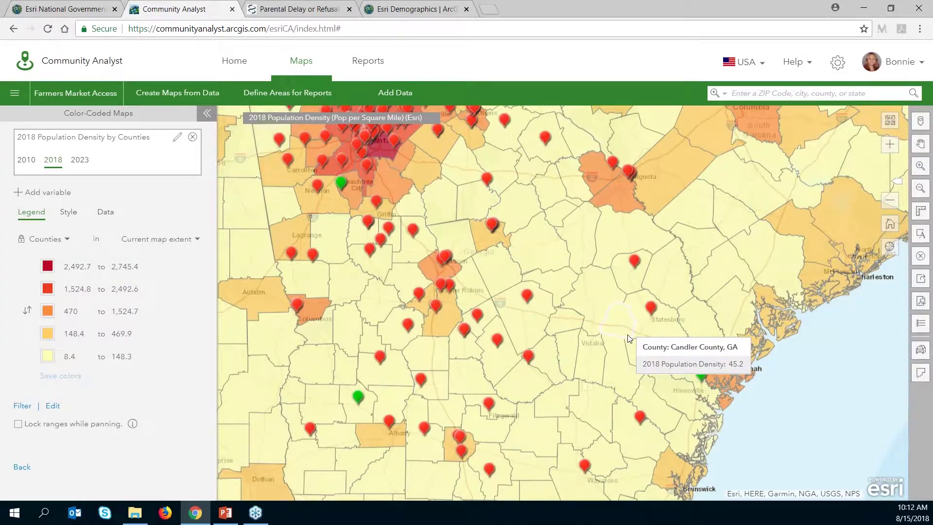
mouse_move(554, 284)
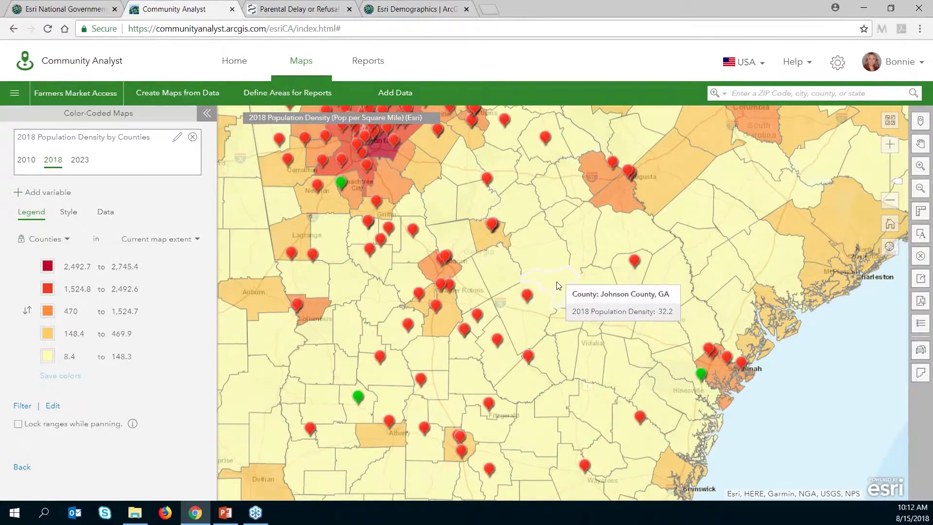
mouse_move(354, 324)
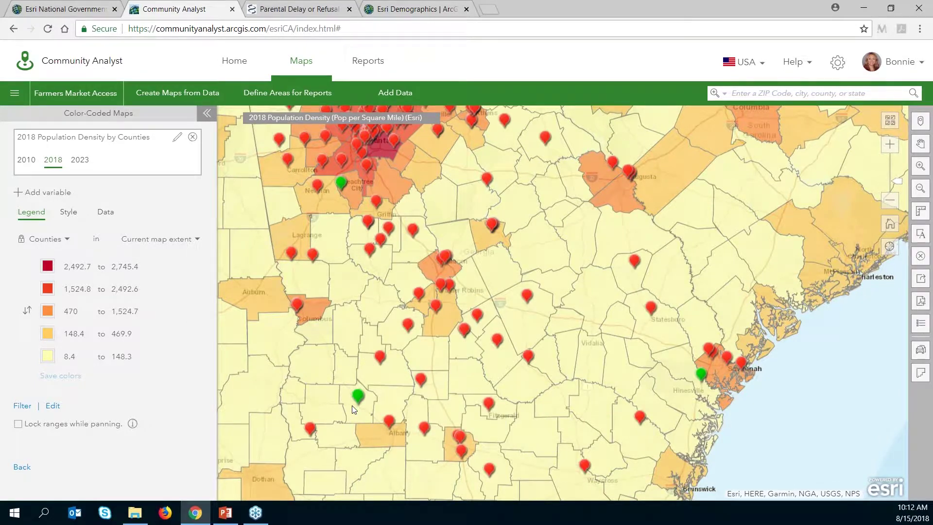
mouse_move(374, 302)
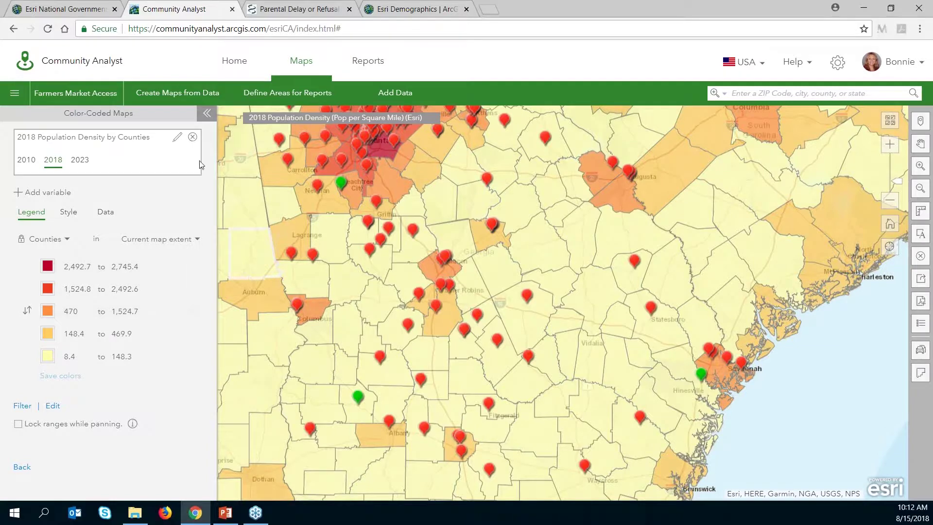
Clear the density map, search the variables for food stamps, and map 2012-2016 ACS Households Receiving Food Stamps/SNAP as a percentage.
click(193, 137)
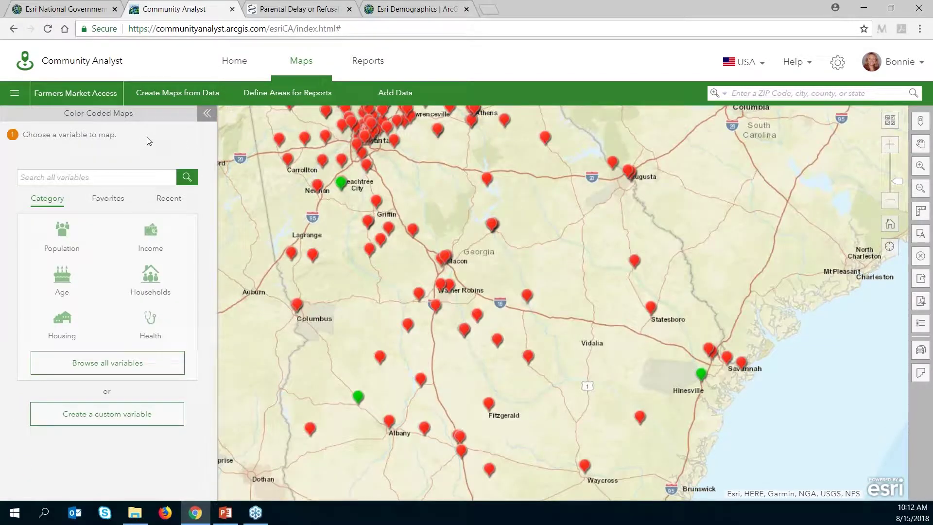
click(88, 176)
text(food stamps)
key(Return)
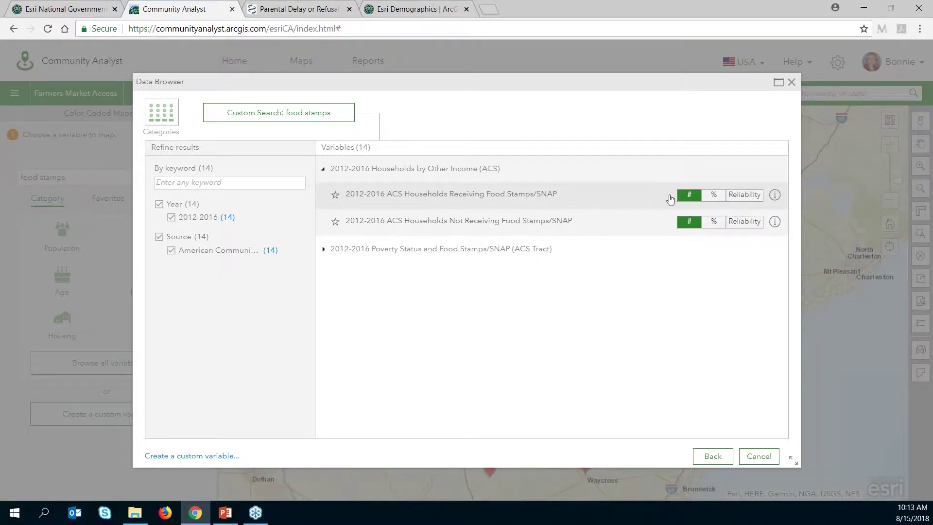
click(712, 196)
click(435, 198)
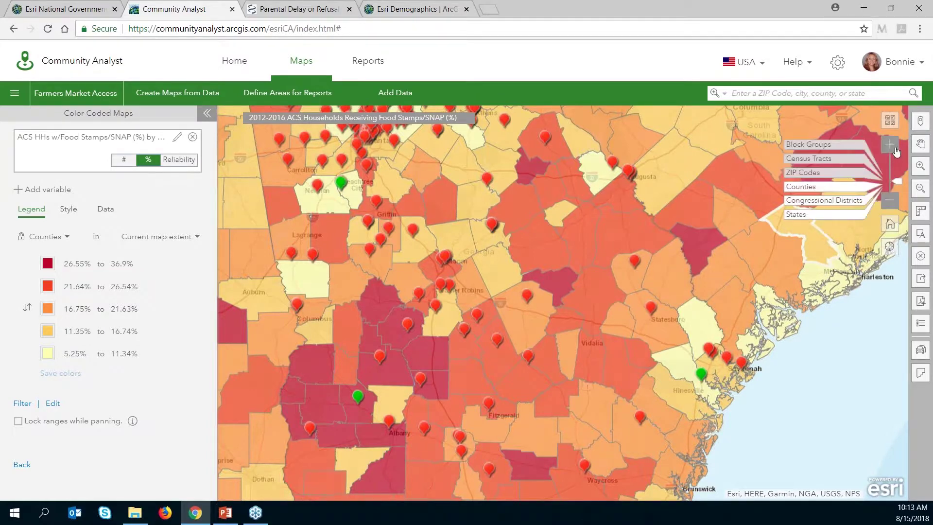
Change the basemap to the Light Gray Canvas and close the basemap gallery.
click(890, 123)
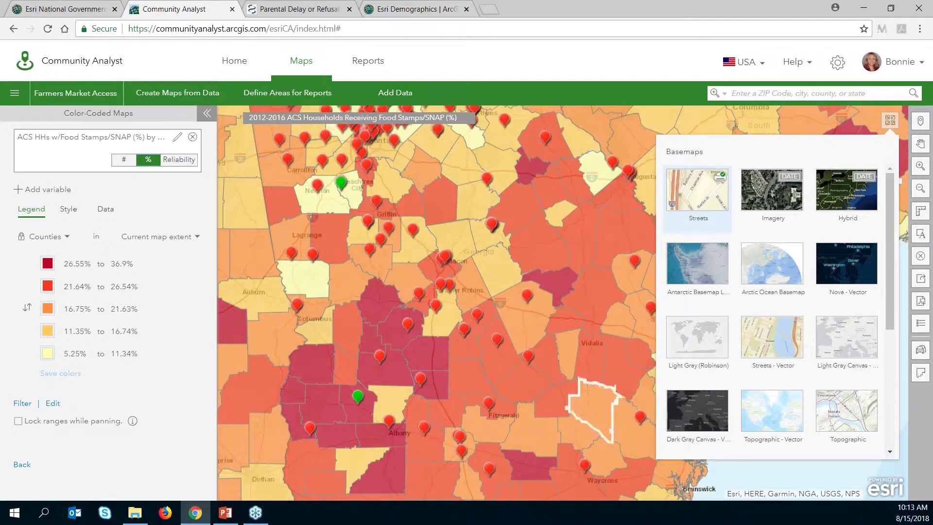
click(852, 348)
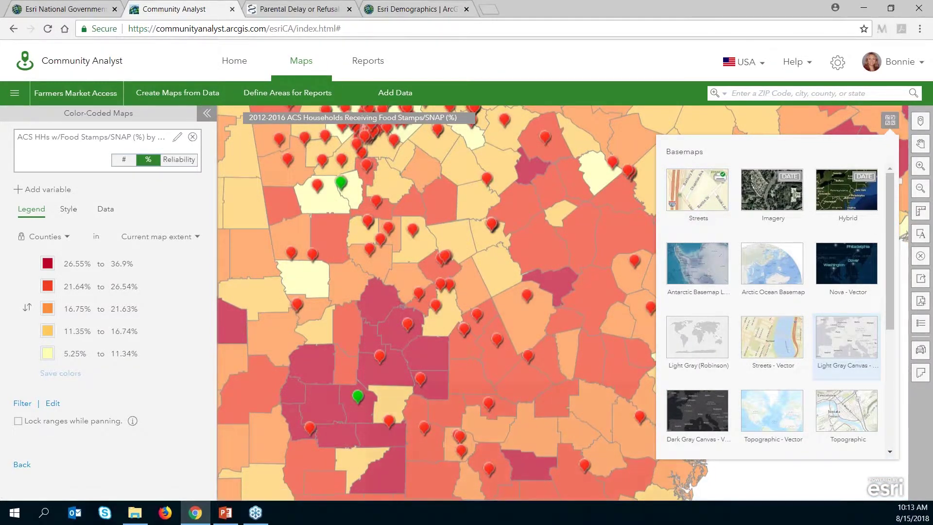
click(893, 123)
Add the state boundary of Georgia to the map and dismiss its information pop-up.
click(722, 93)
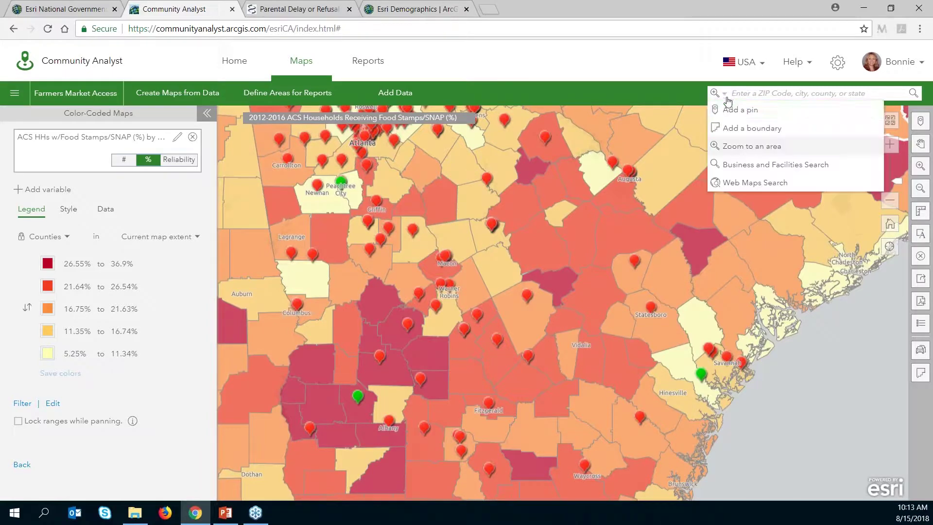
click(747, 127)
text(Georgia)
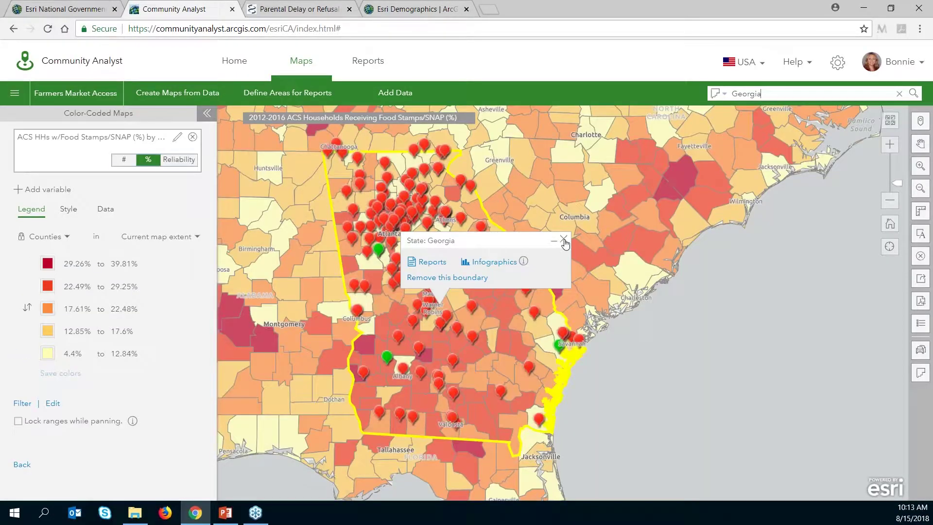
click(562, 239)
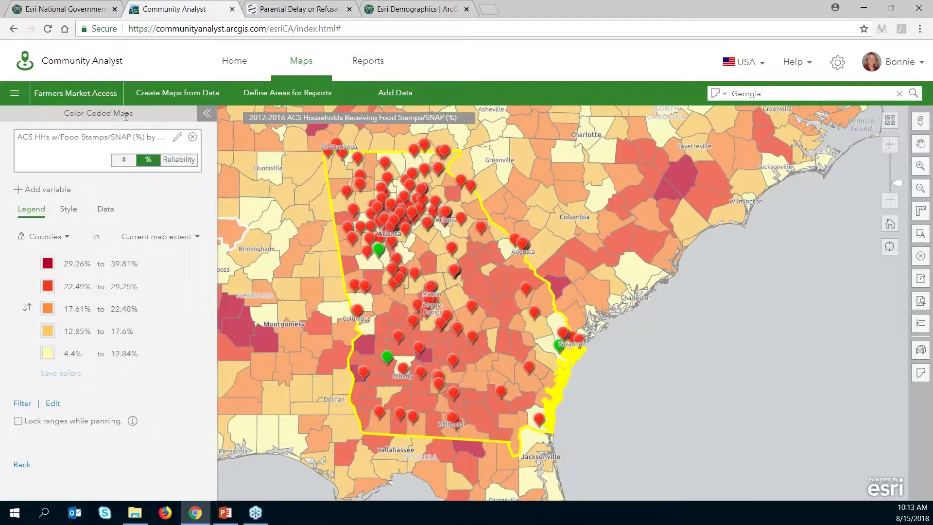
Filter the GeorgiaFarmersMarkets 2 layer of the Farmers Market Access project to markets whose SNAP attribute is Y.
click(68, 96)
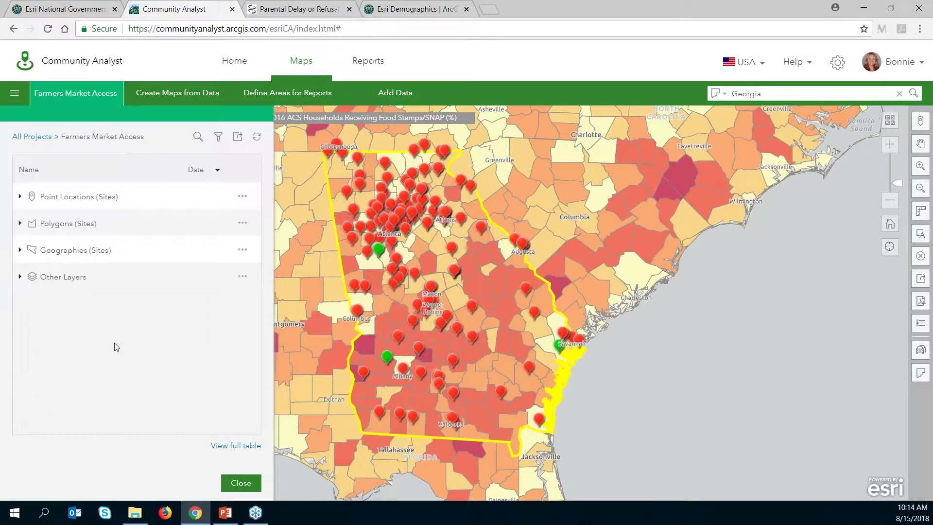
click(21, 279)
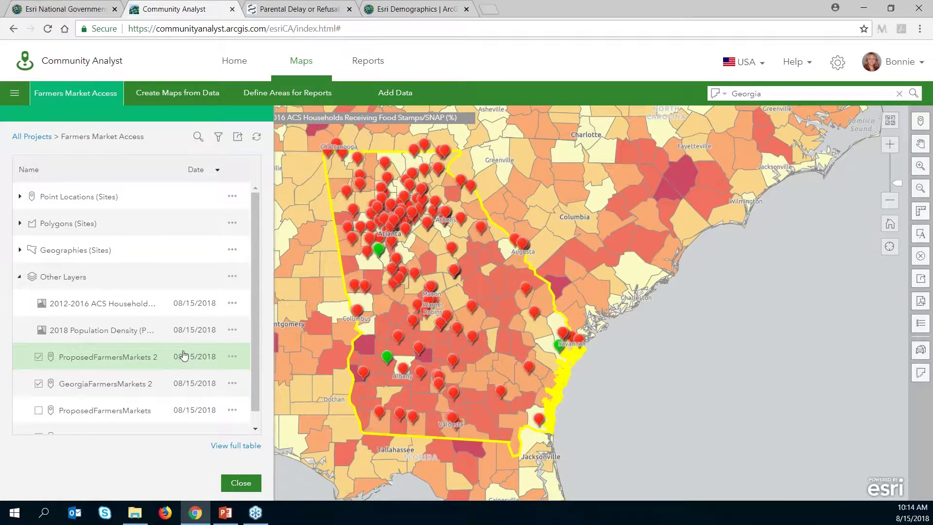
click(240, 385)
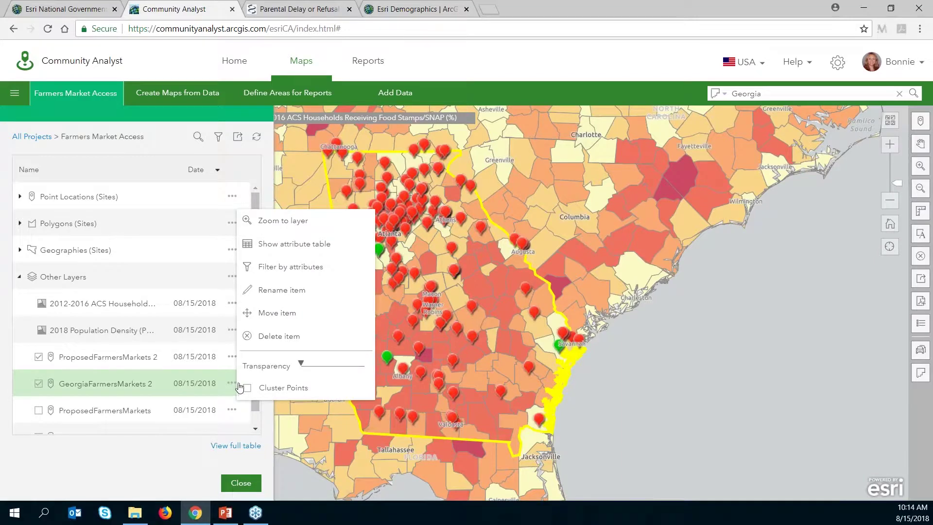
click(301, 272)
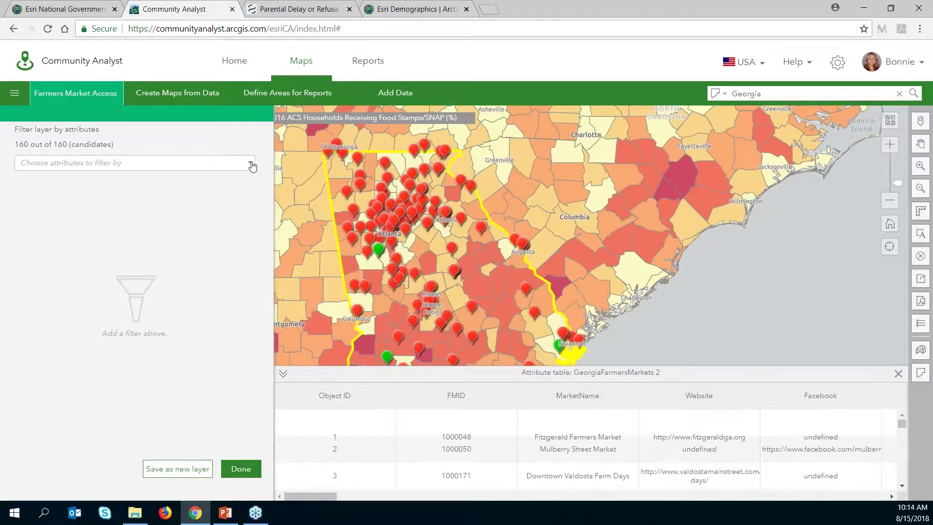
click(252, 166)
scroll(30, 388, down, 3)
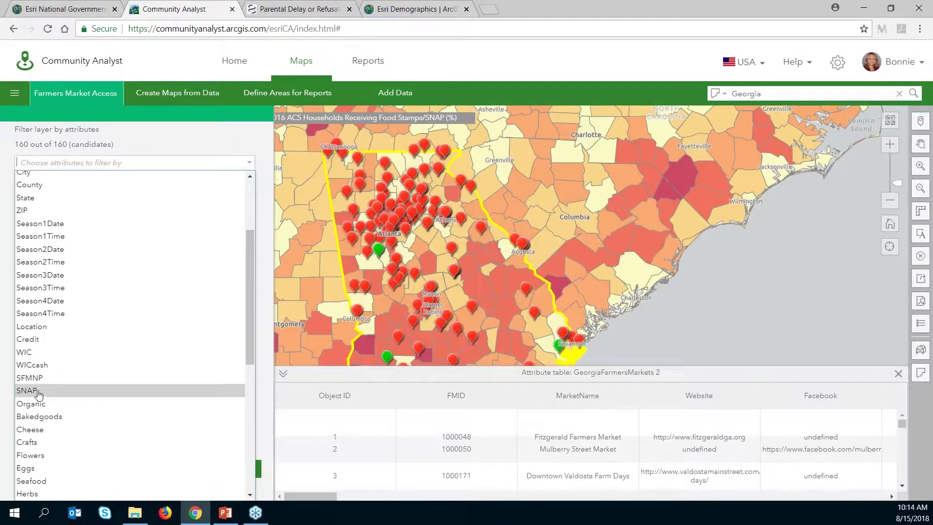
click(40, 394)
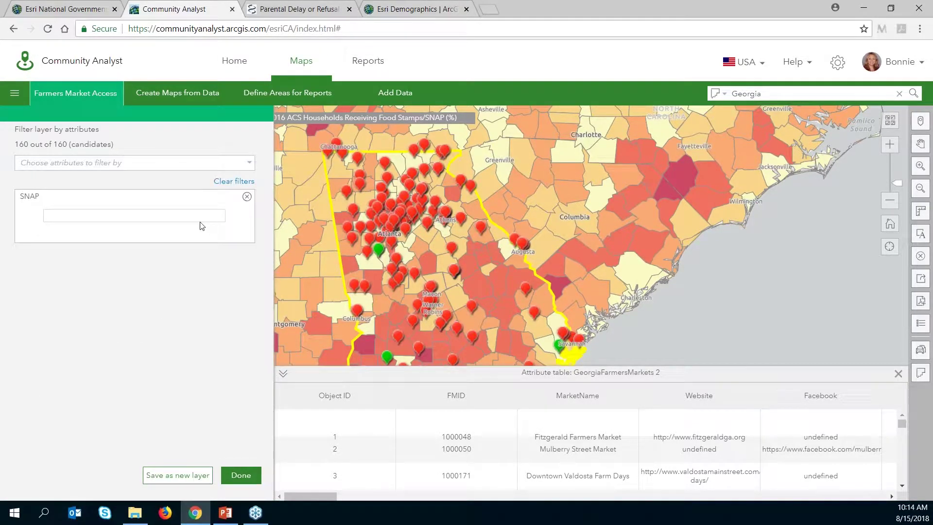
text(Y)
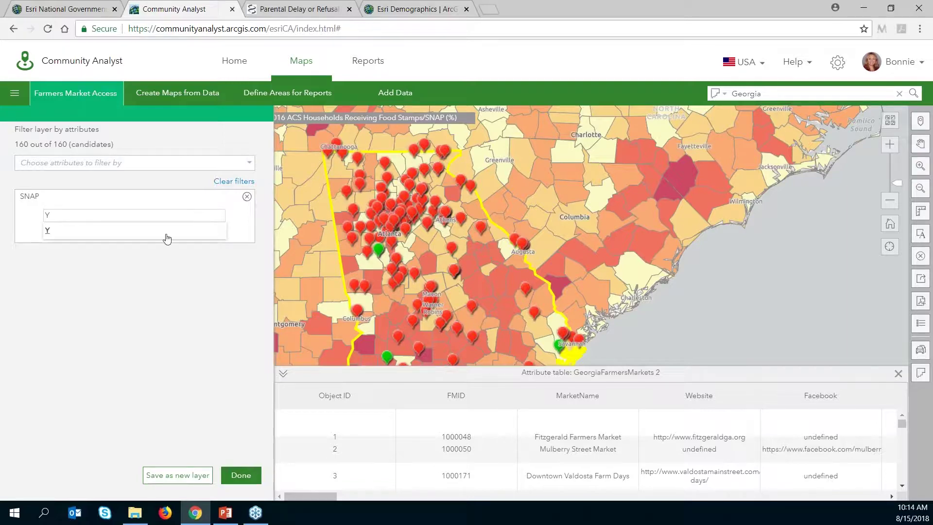
click(167, 236)
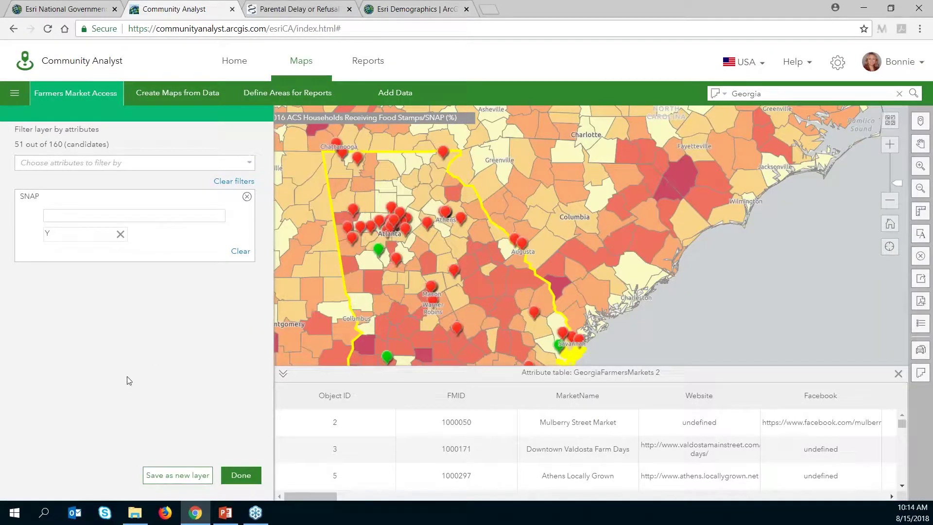
click(241, 475)
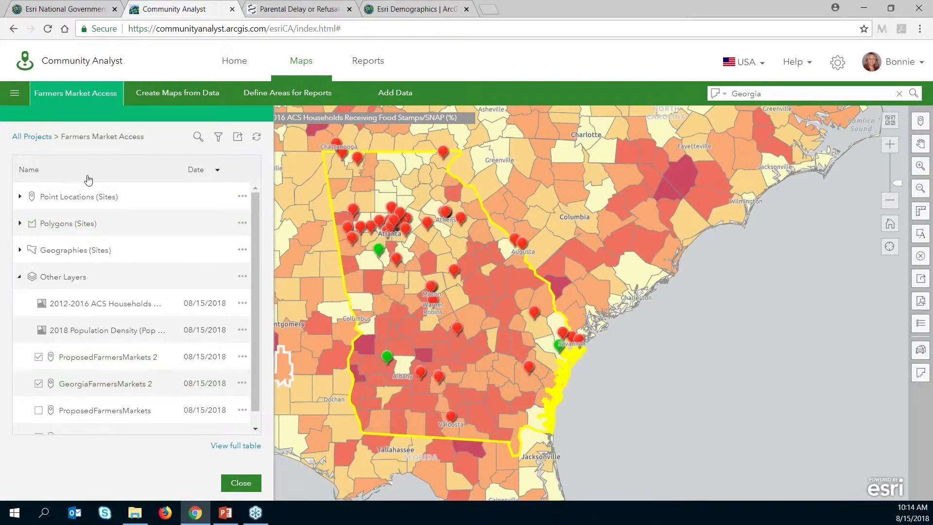
click(19, 276)
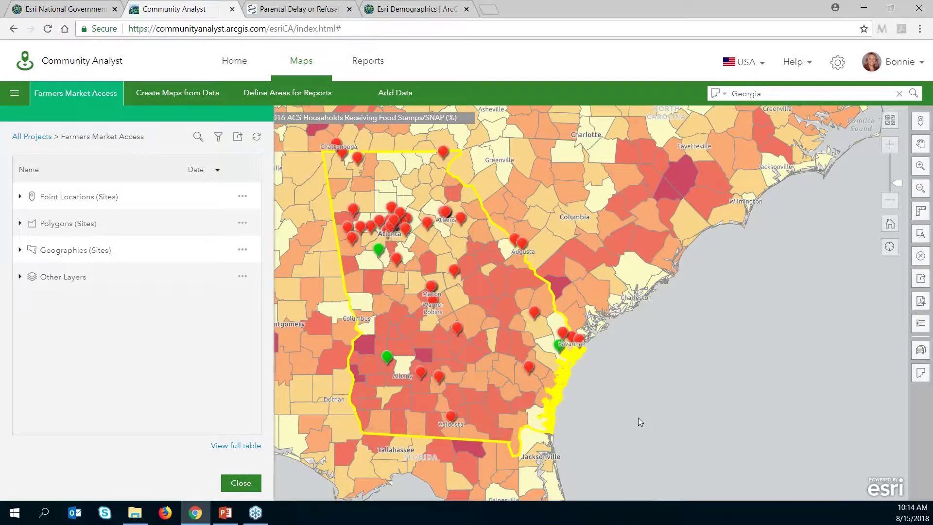
drag(645, 415, 712, 414)
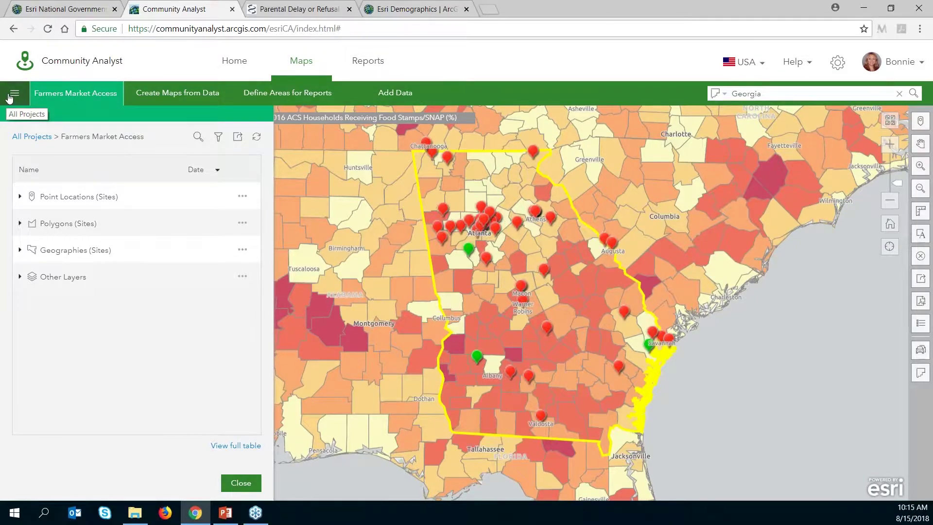
Switch to the Education Profile project and clear the previous project's items from the map.
click(27, 137)
mouse_move(113, 272)
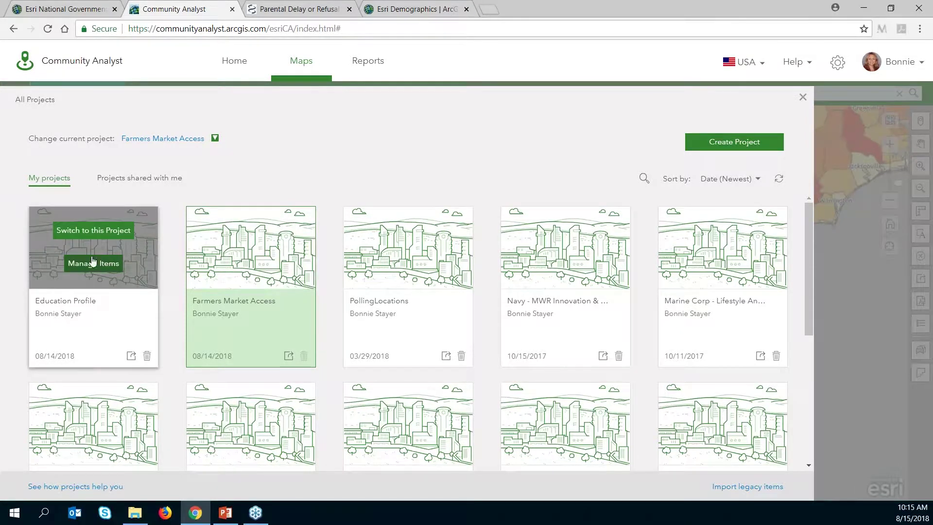
click(100, 231)
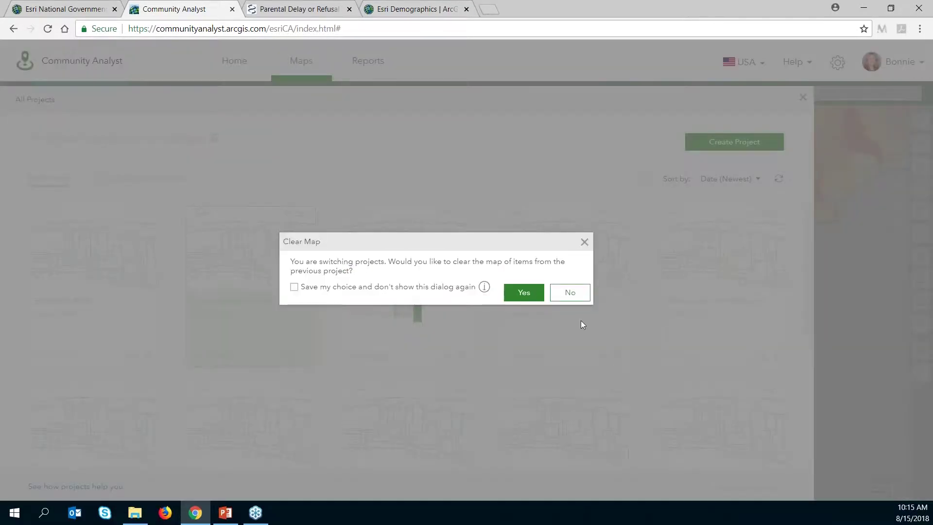
click(522, 294)
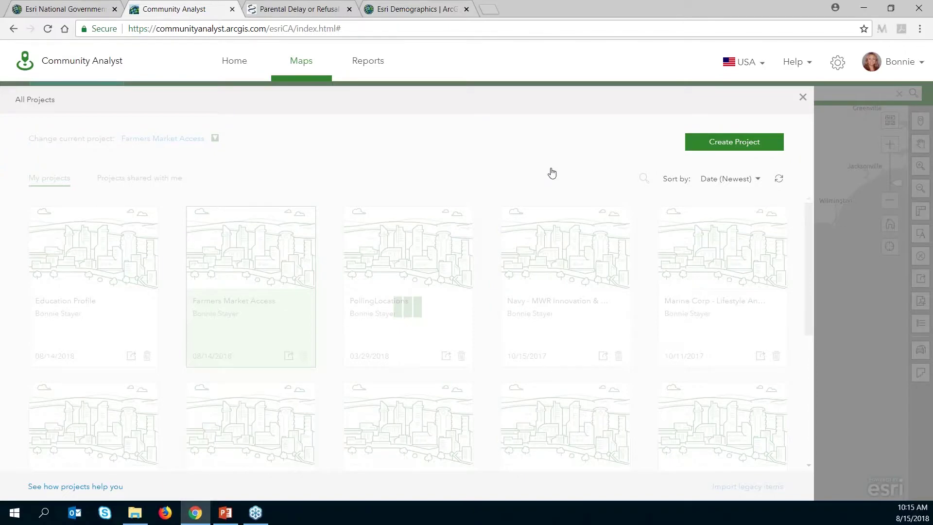
scroll(494, 275, down, 2)
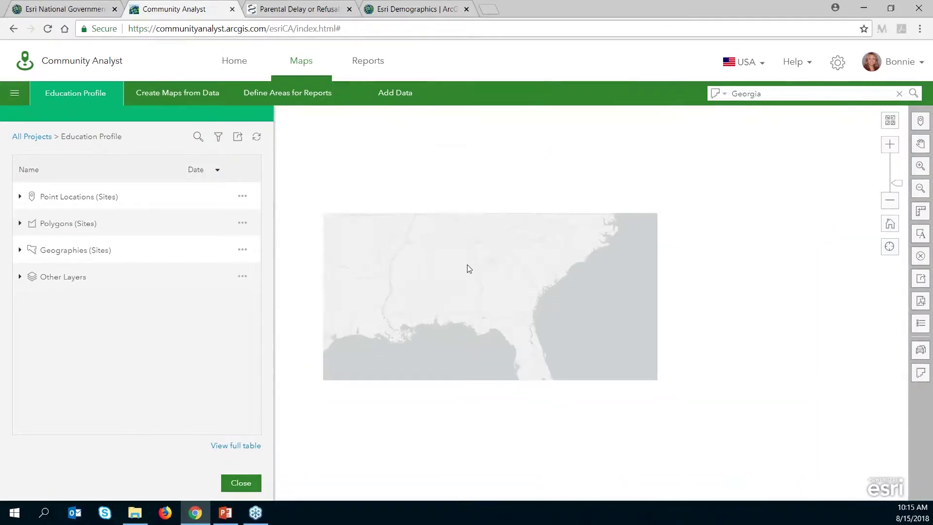
Start a custom data setup, search your own content for "education", and add the EducationCorrespondence layer.
drag(403, 220, 642, 353)
scroll(643, 353, down, 1)
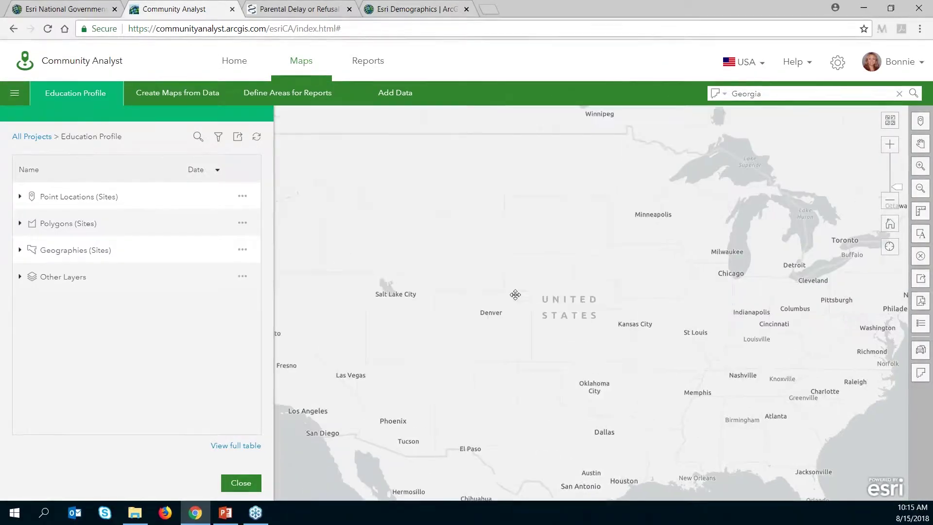
scroll(534, 298, up, 1)
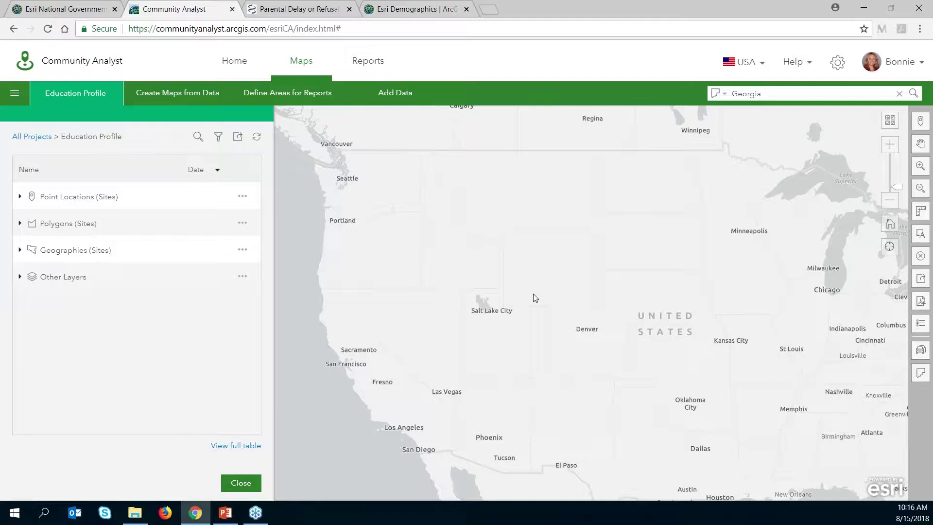
scroll(520, 335, up, 2)
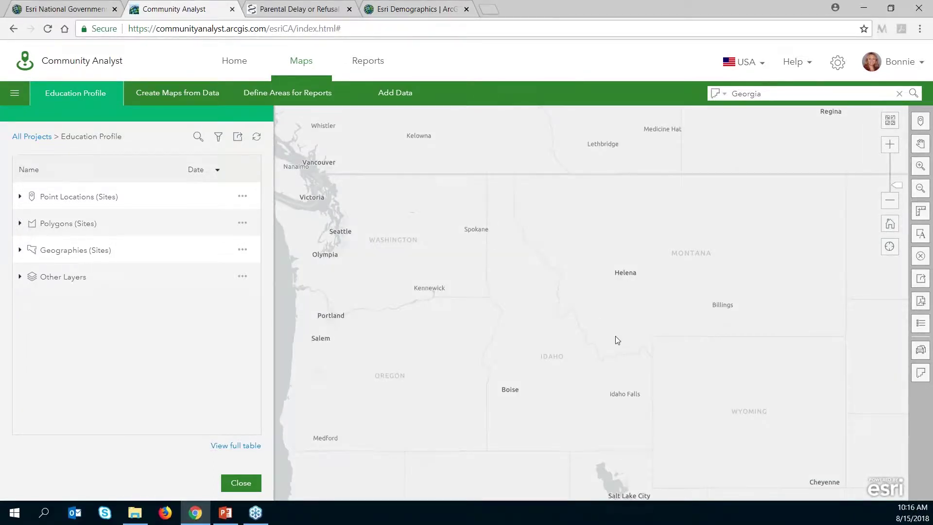
drag(612, 333, 621, 311)
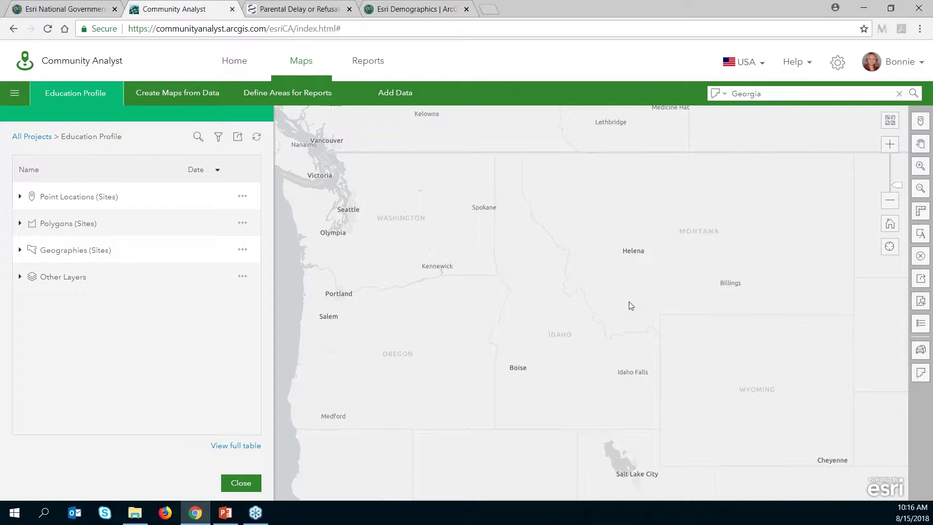
click(394, 93)
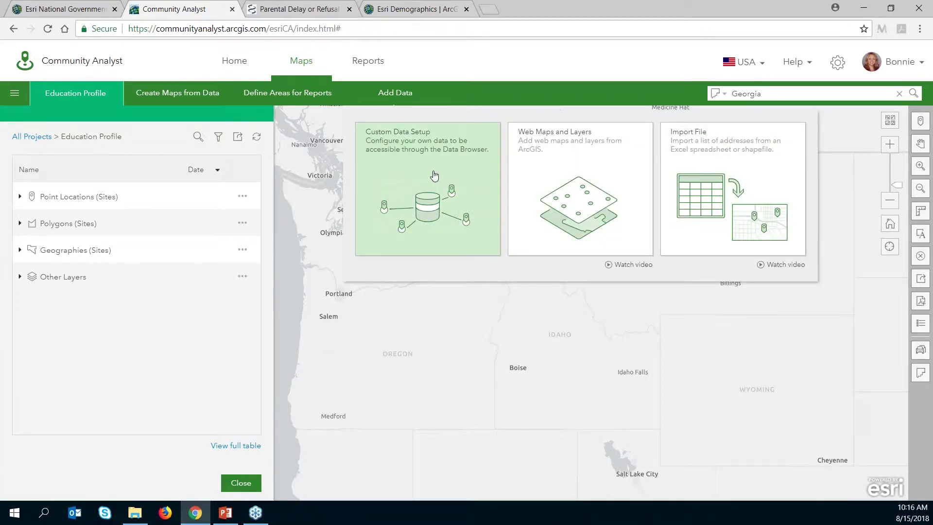
click(412, 188)
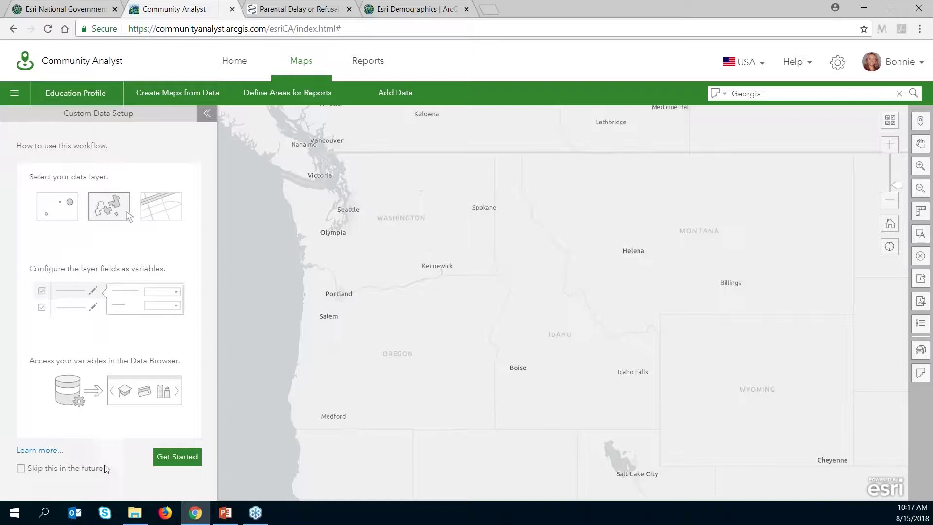
click(178, 456)
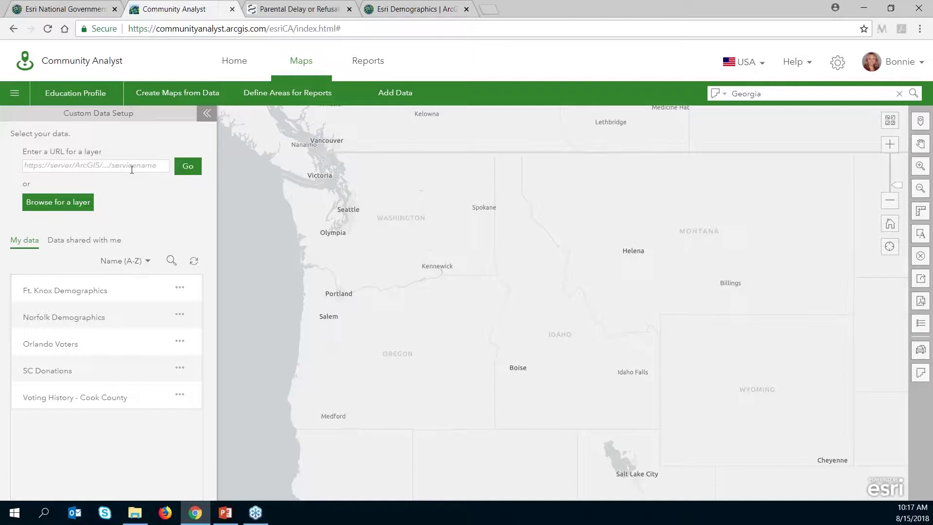
click(61, 211)
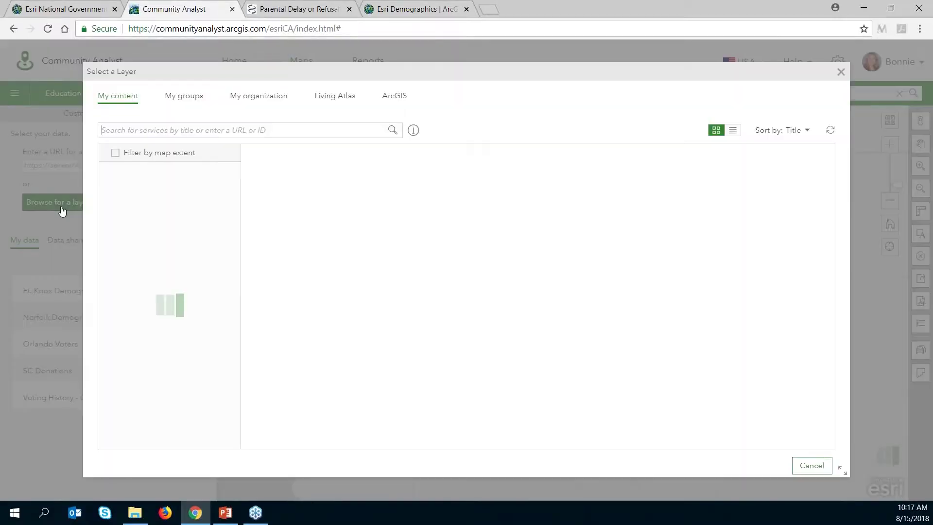
text(education)
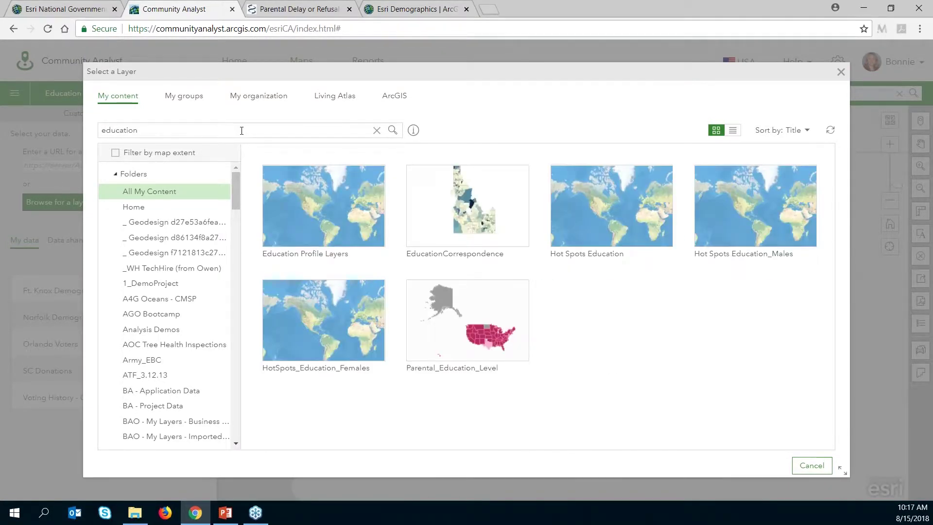
mouse_move(469, 225)
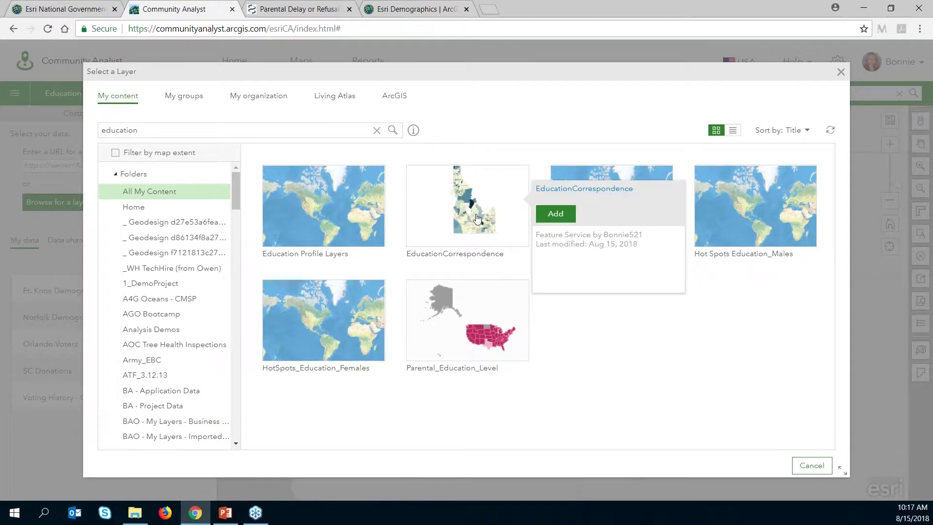
click(549, 219)
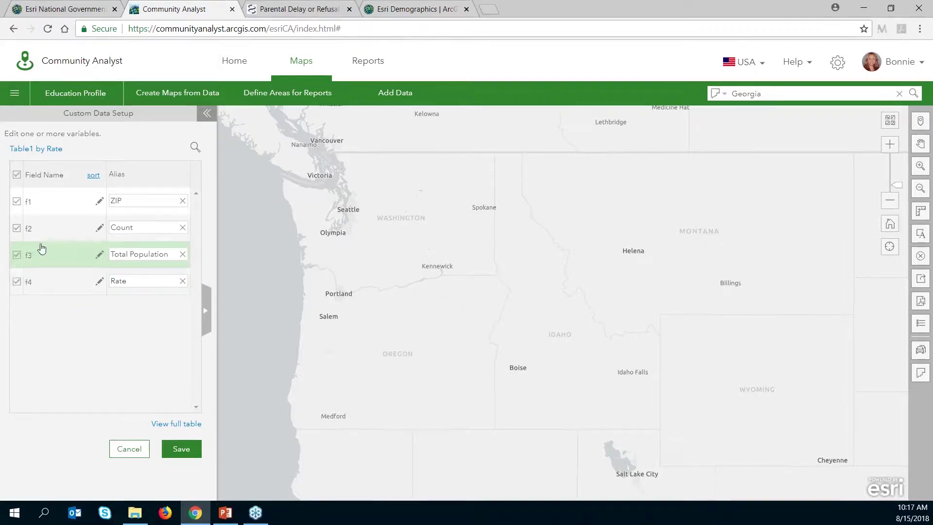
Exclude the ZIP and Total Population fields and save the custom data with the title "Education Correspondence".
click(16, 204)
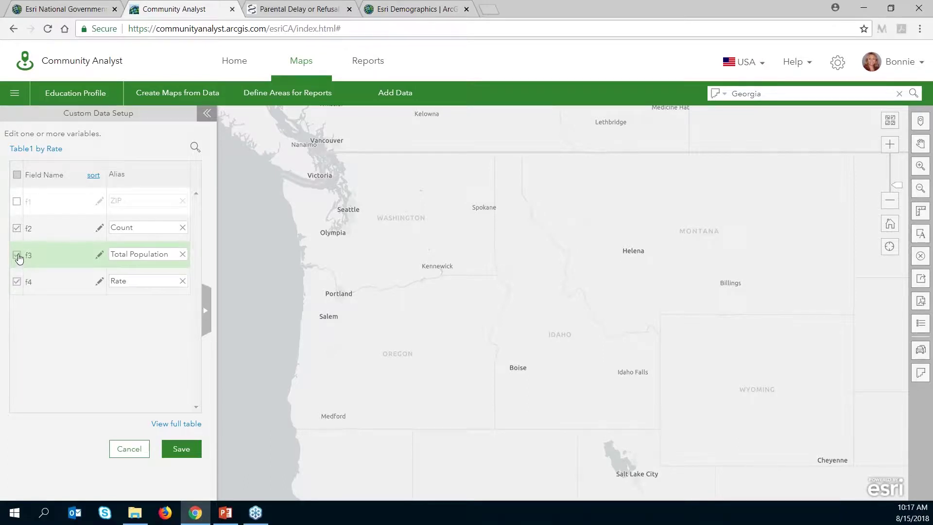
click(17, 256)
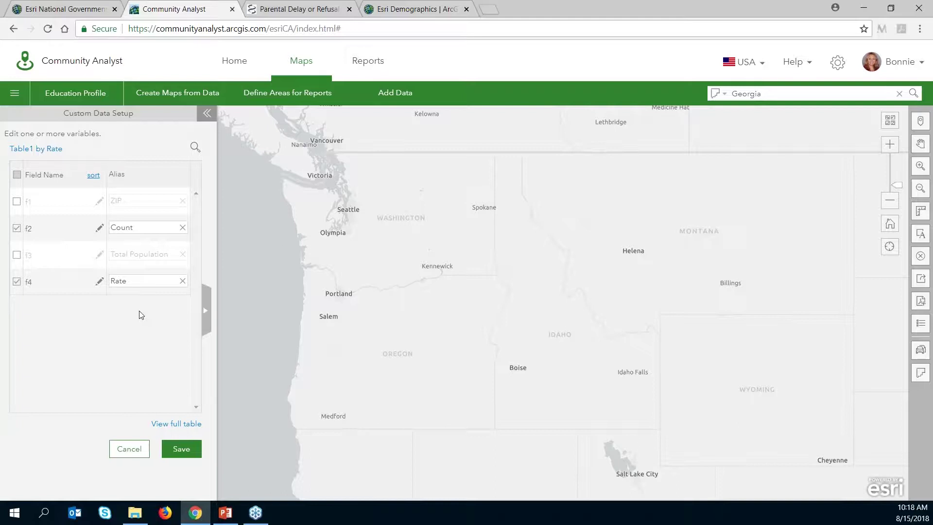
click(185, 449)
drag(447, 210, 362, 219)
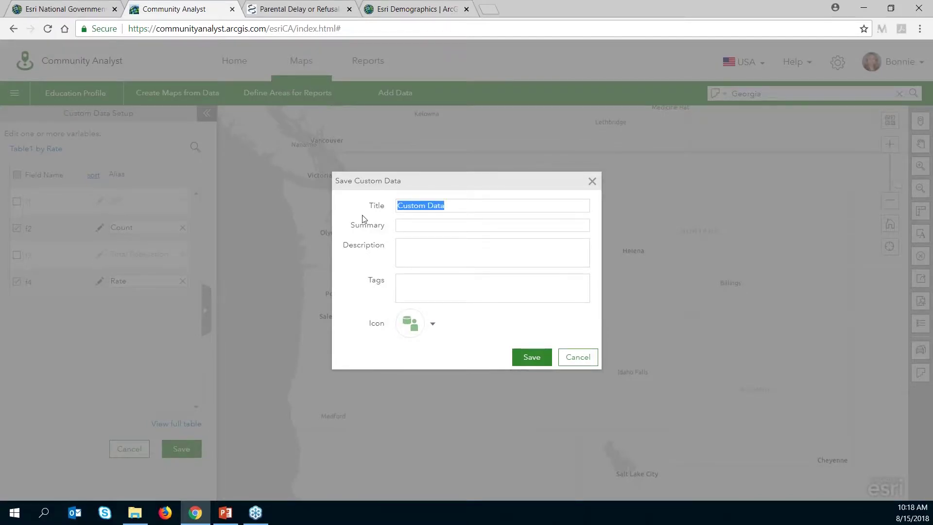
text(Education)
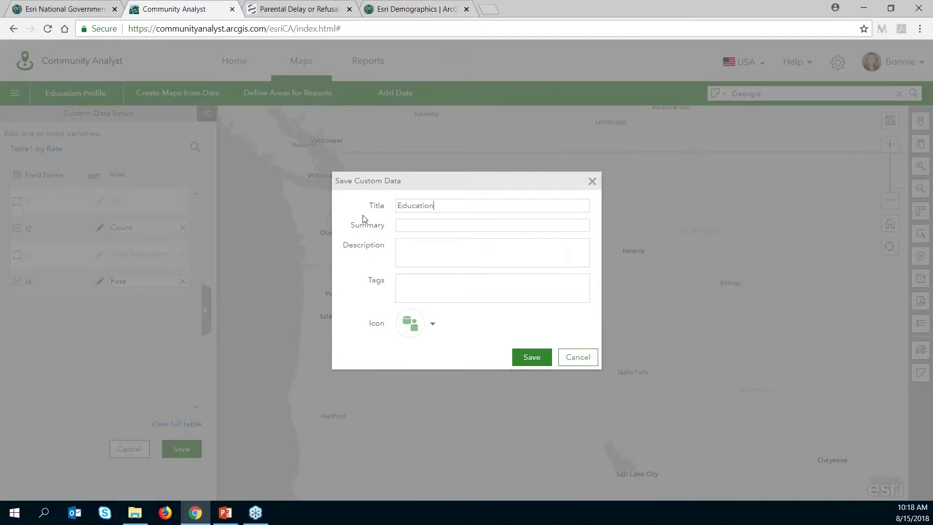
text( Correspondence)
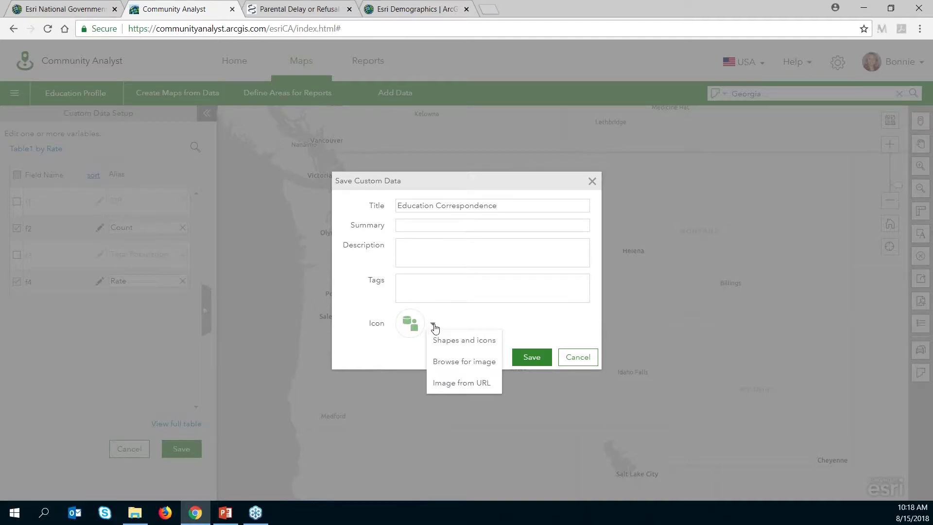
click(509, 324)
click(532, 357)
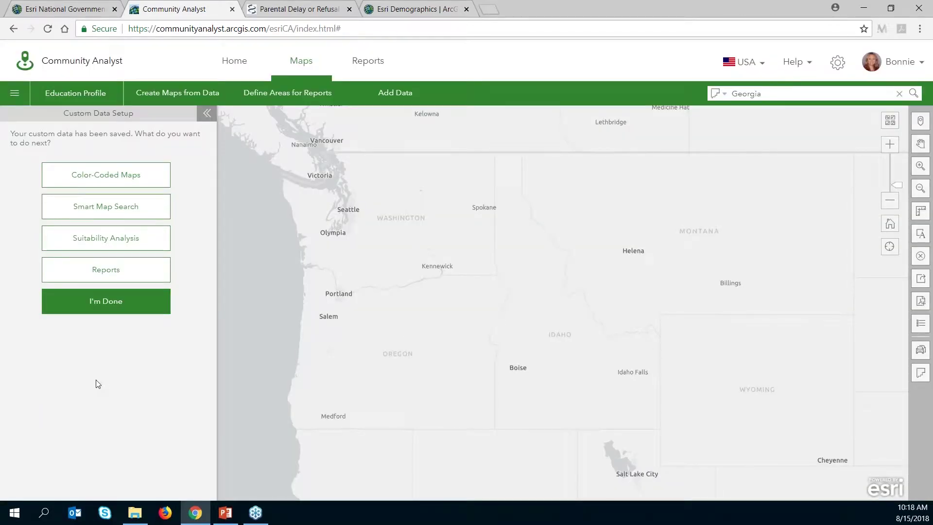
Create a color-coded map of the Rate variable from the Education Correspondence custom data.
click(112, 181)
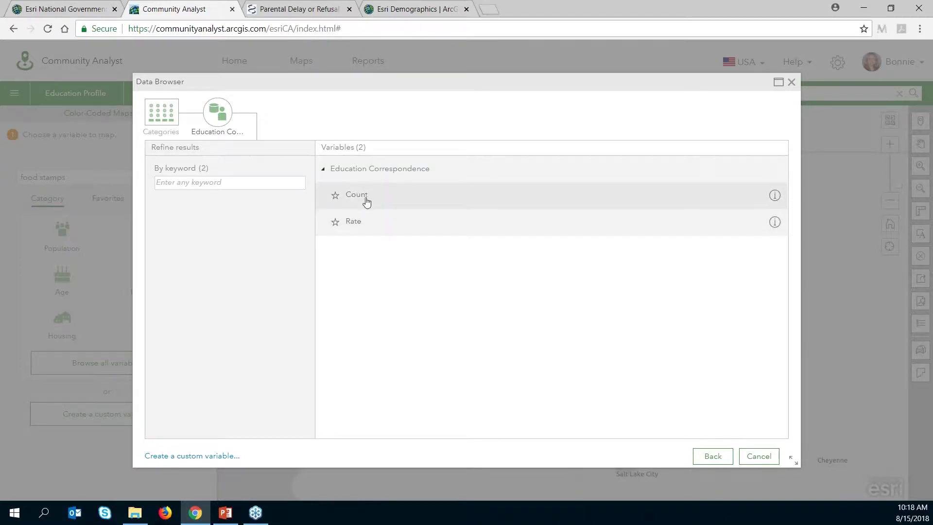
click(357, 226)
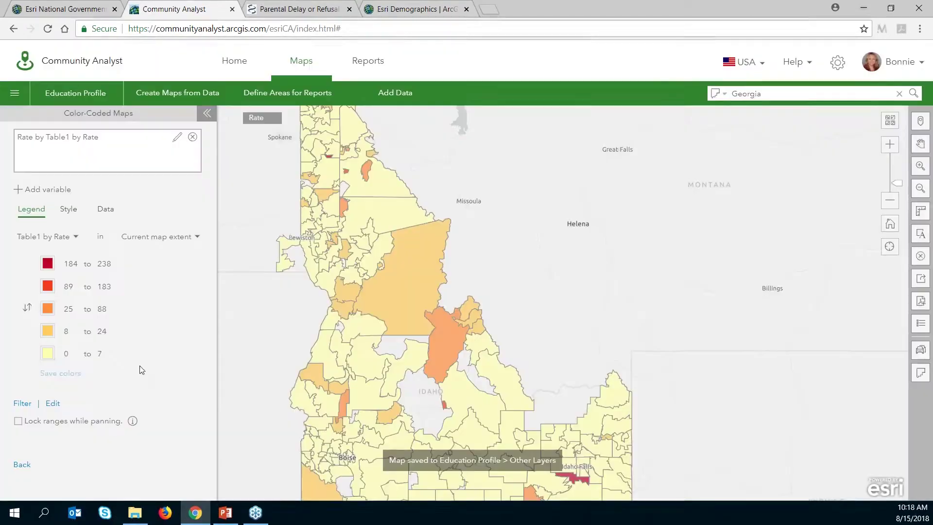
drag(562, 320, 617, 310)
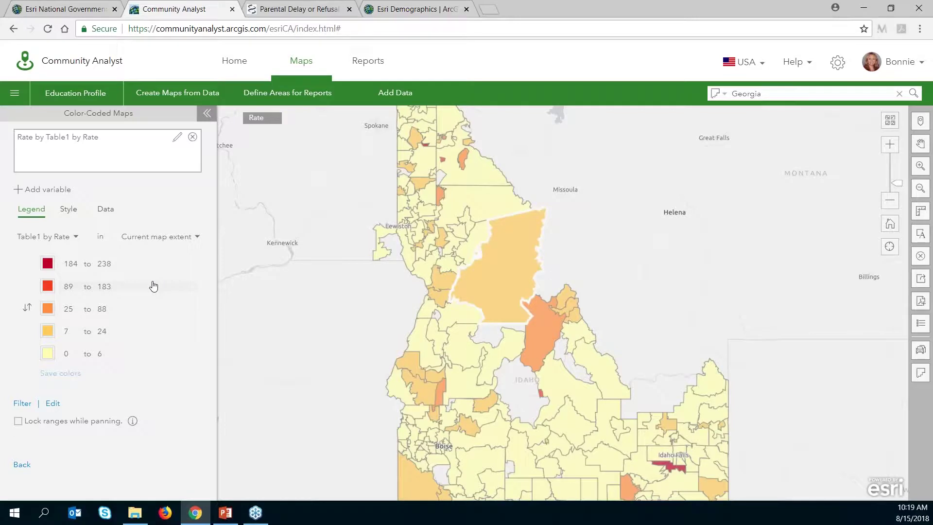
Style the Rate map as Counts and Amounts (Color) with the white-to-dark-blue color ramp.
click(67, 213)
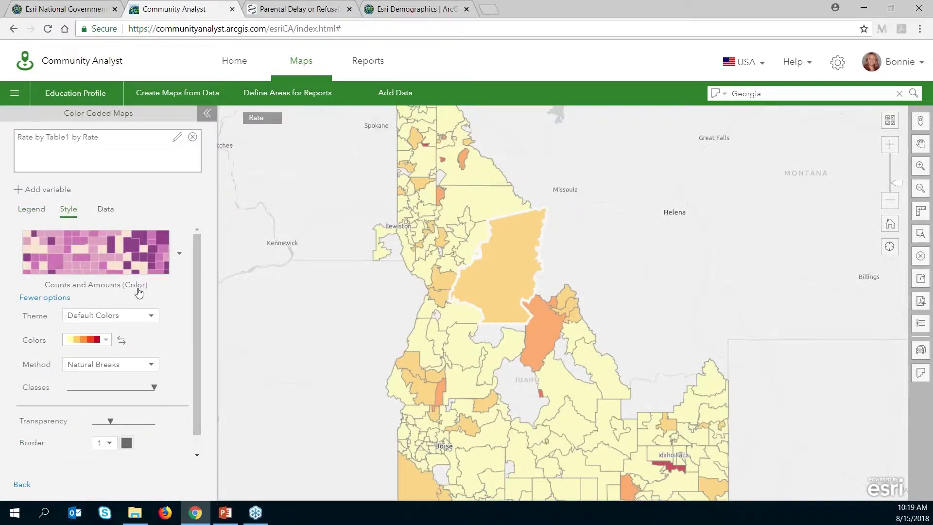
click(180, 256)
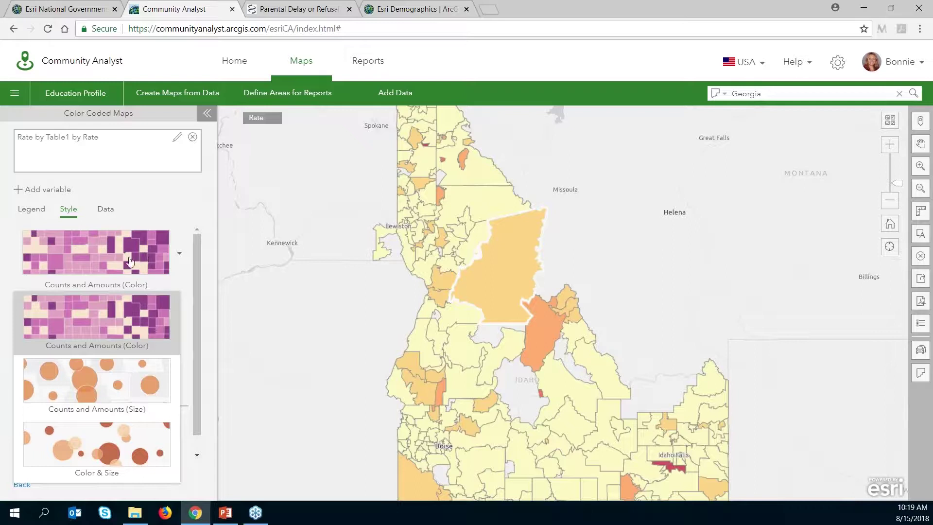
click(130, 334)
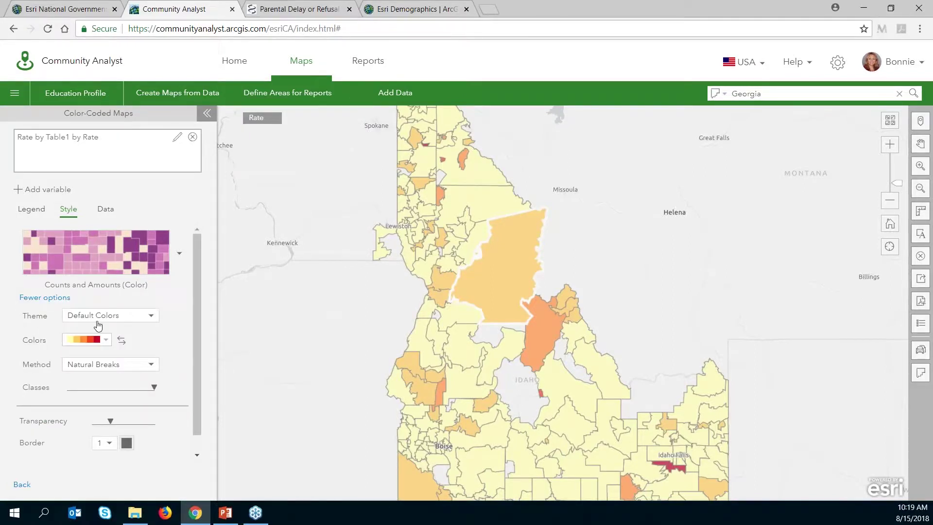
click(107, 340)
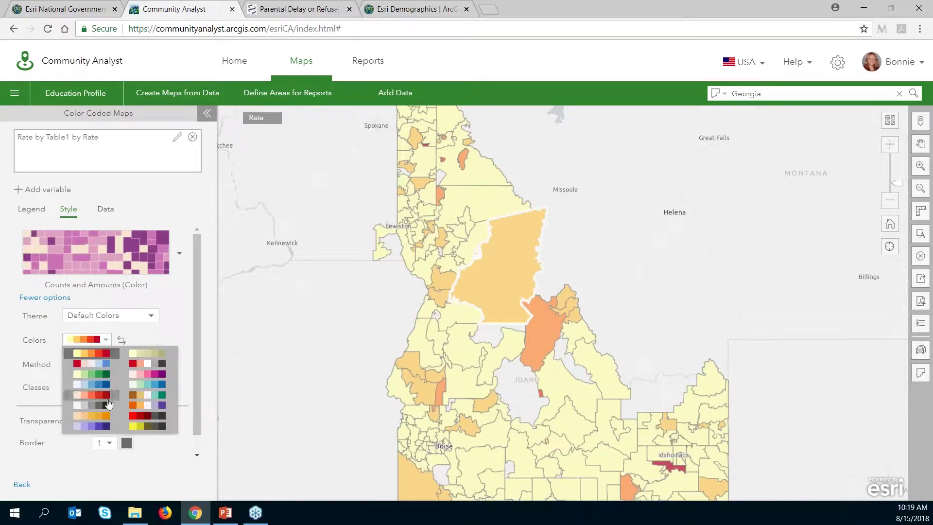
click(105, 385)
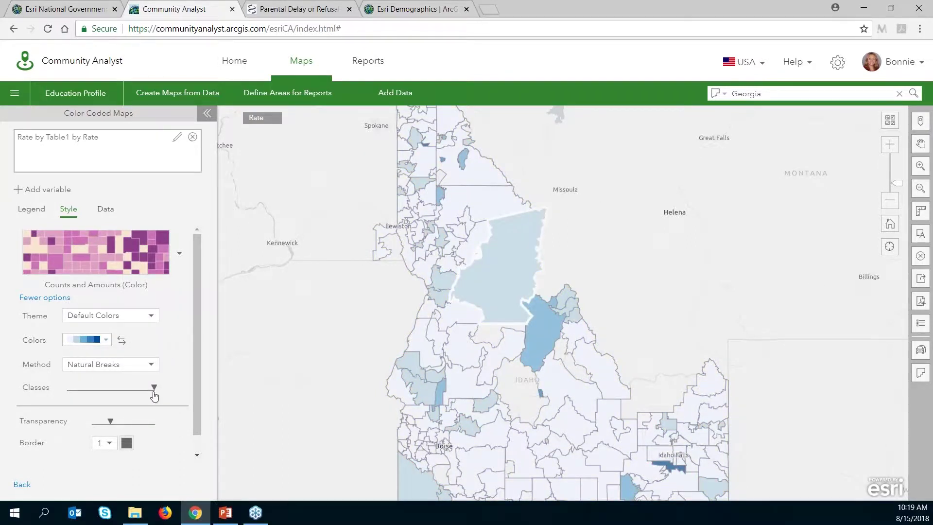
Change the border color of the mapped areas to light gray and return to the legend.
scroll(175, 368, down, 1)
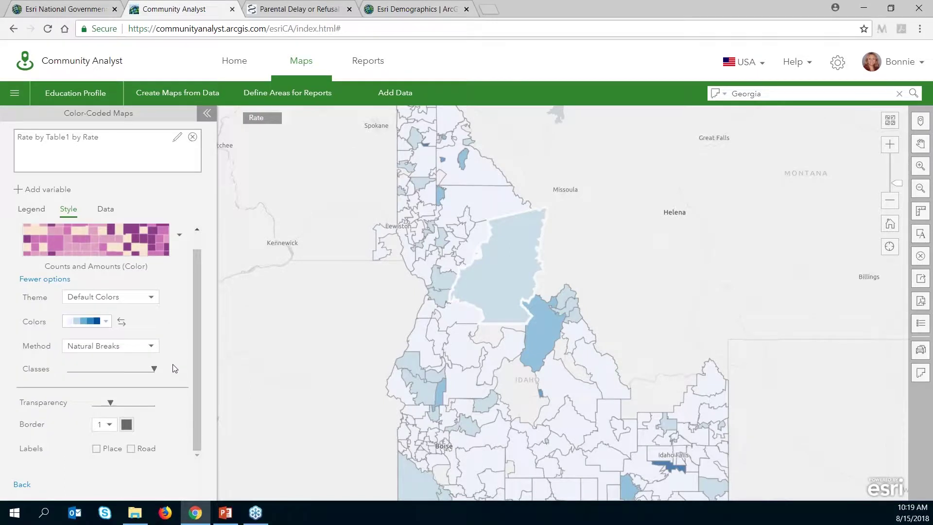
click(126, 424)
click(148, 363)
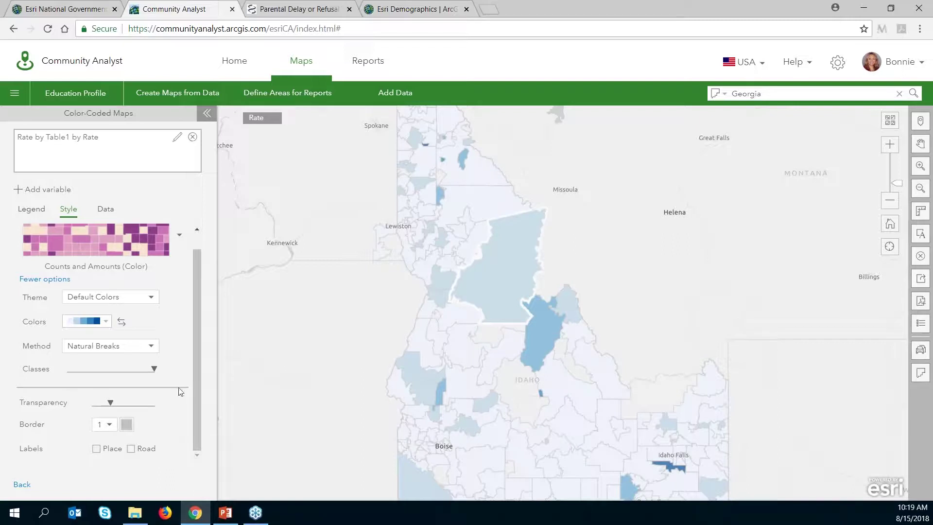
click(34, 219)
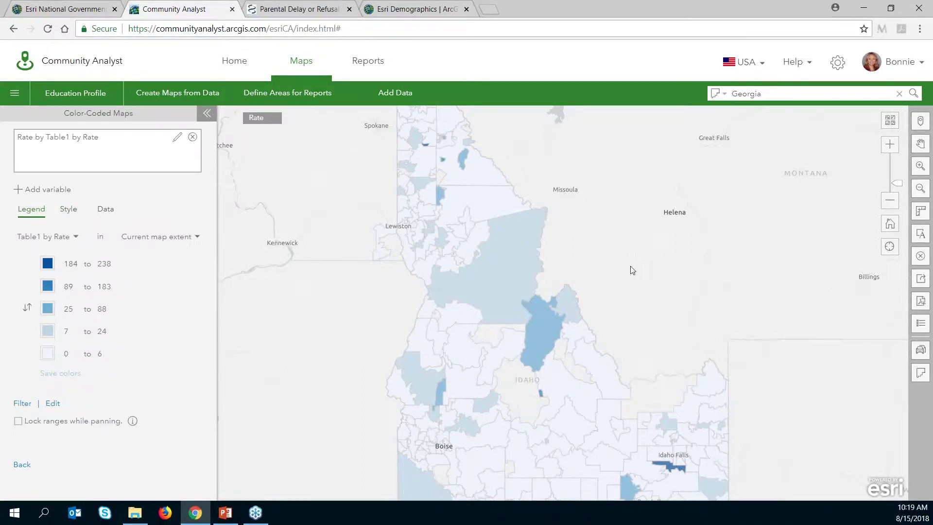
Filter the Rate map to a minimum value of 15 and save the filter.
scroll(632, 266, down, 1)
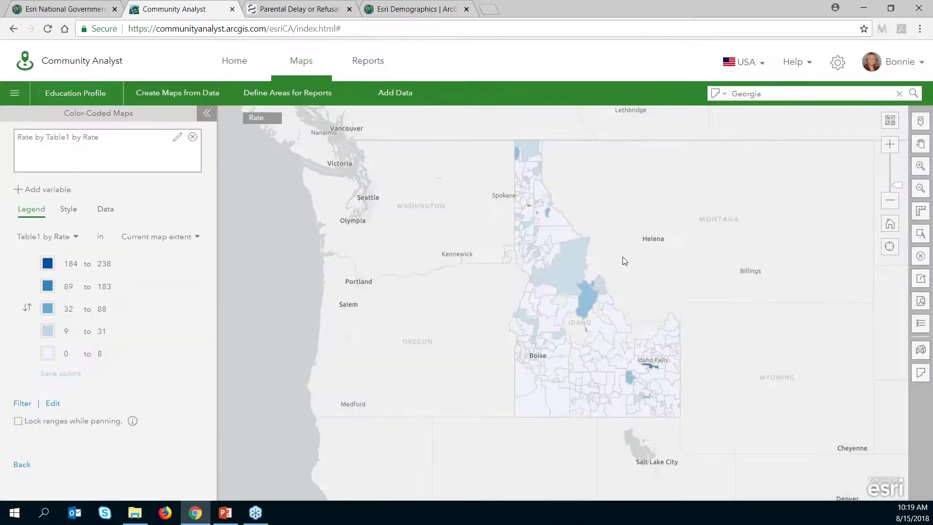
drag(622, 256, 552, 262)
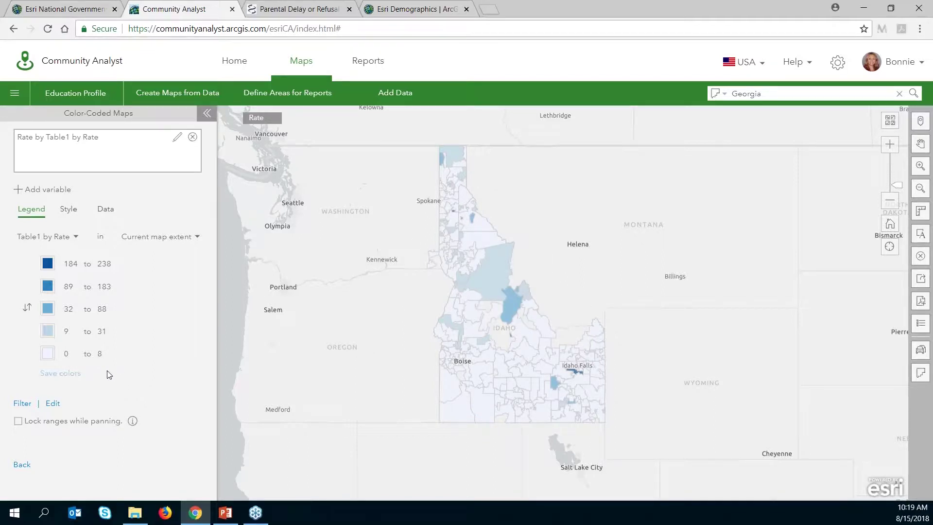
click(23, 404)
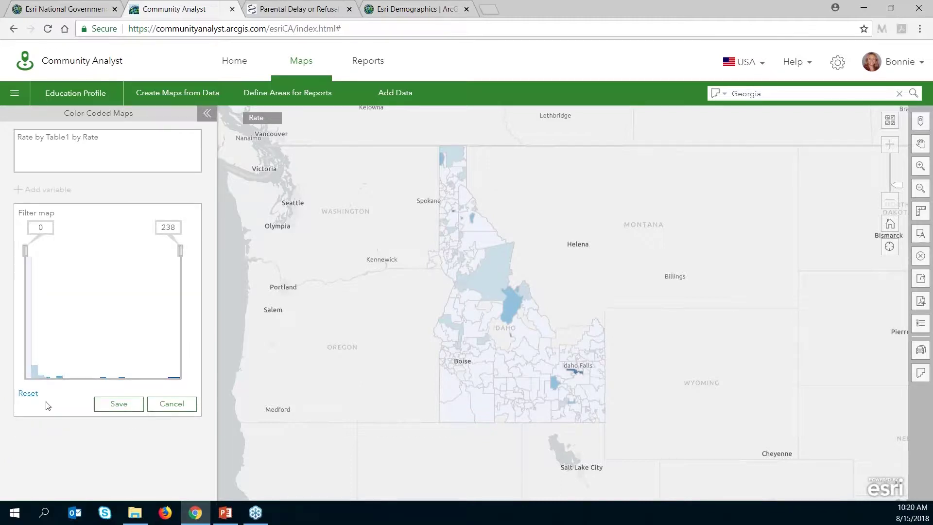
double_click(46, 228)
text(15)
key(Return)
mouse_move(491, 235)
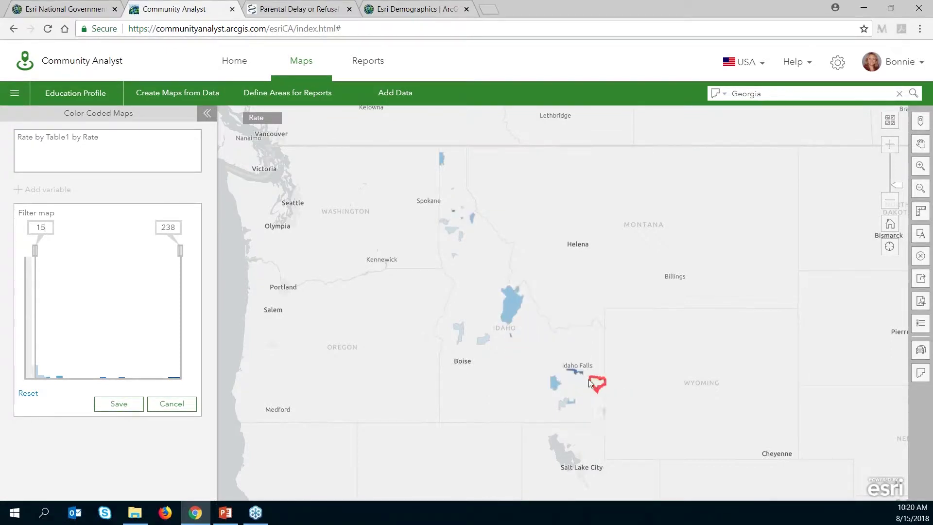
mouse_move(575, 376)
mouse_move(453, 328)
click(108, 407)
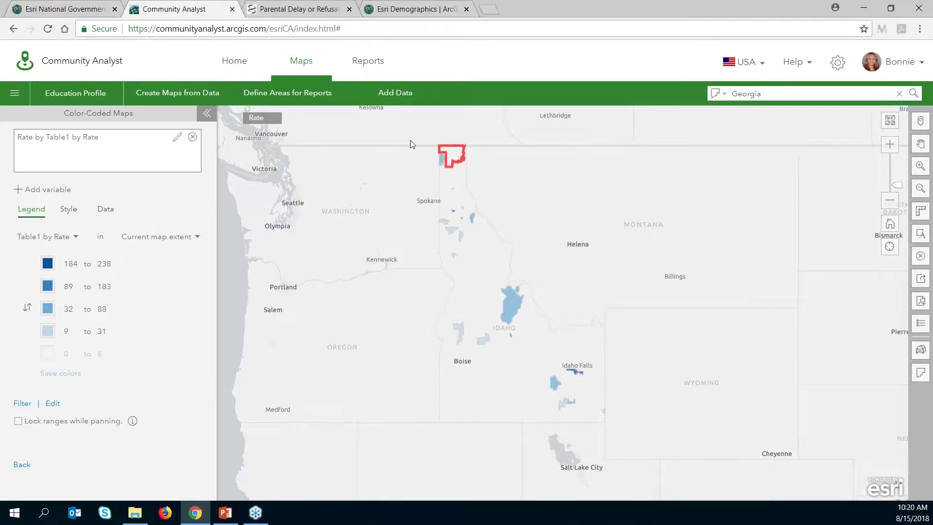
Select all filtered ZIP areas across Idaho, create one combined site from them, and name it "Education-Focused ZIPs".
mouse_move(409, 141)
mouse_down()
mouse_move(517, 302)
mouse_move(631, 435)
mouse_up()
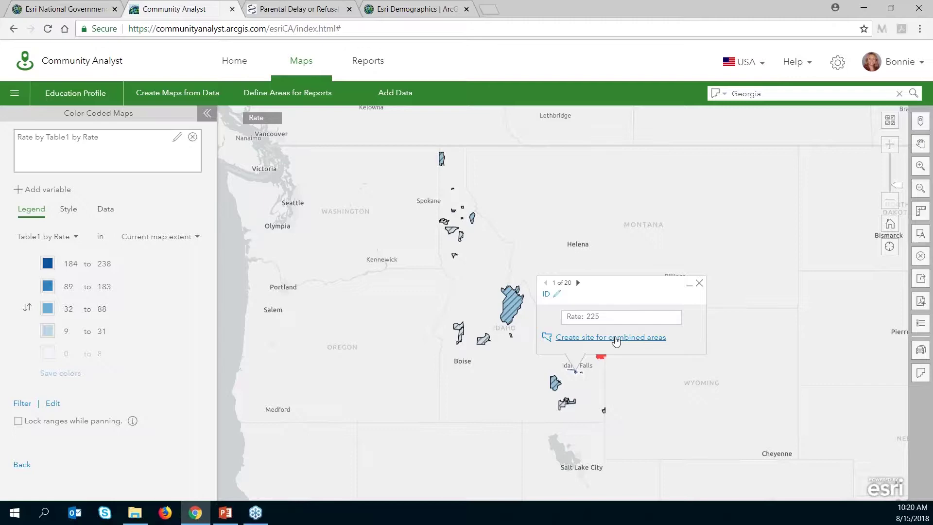
click(615, 340)
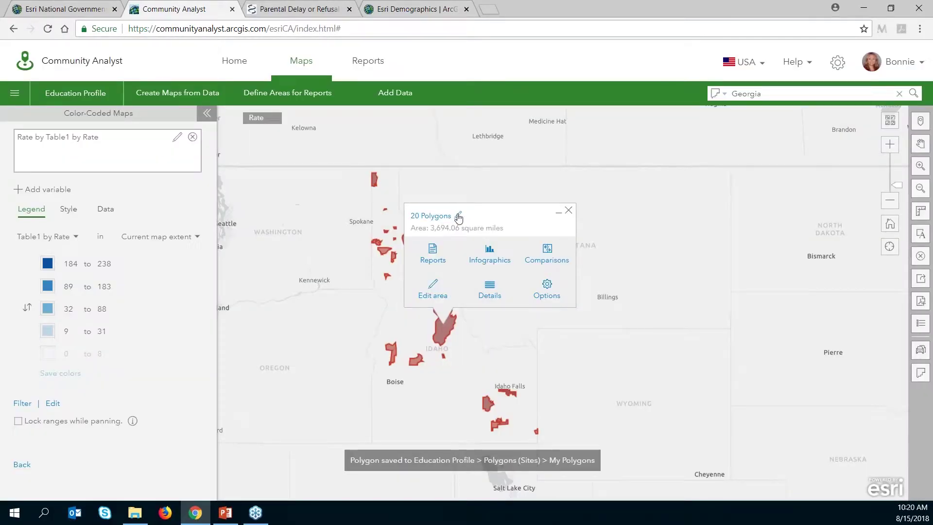
click(460, 215)
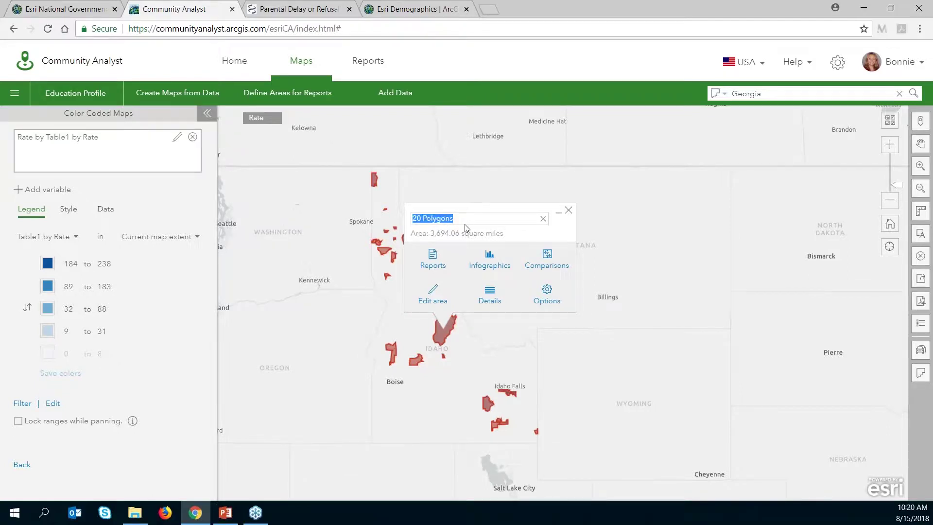
text(Education-Focused ZIPs)
key(Return)
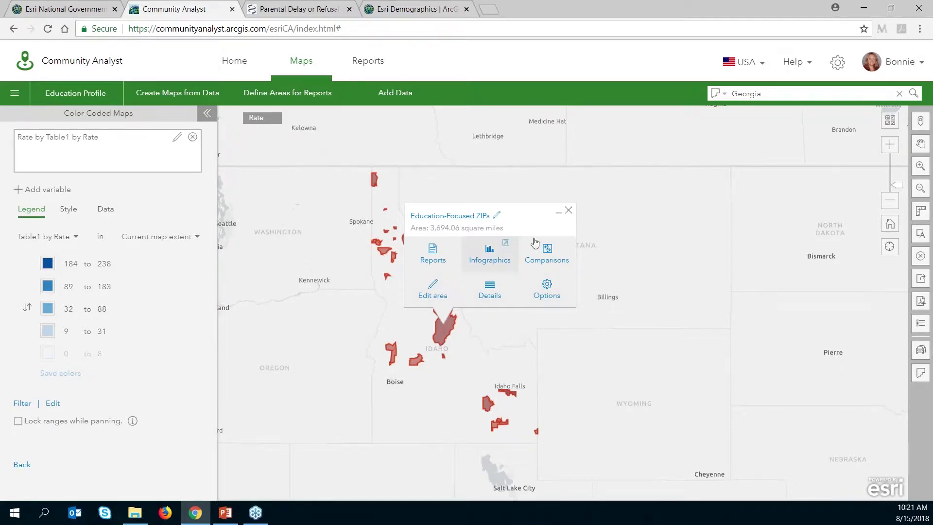
Run the Key Facts infographic for the Education-Focused ZIPs site and examine its panels and the available infographic templates.
click(490, 258)
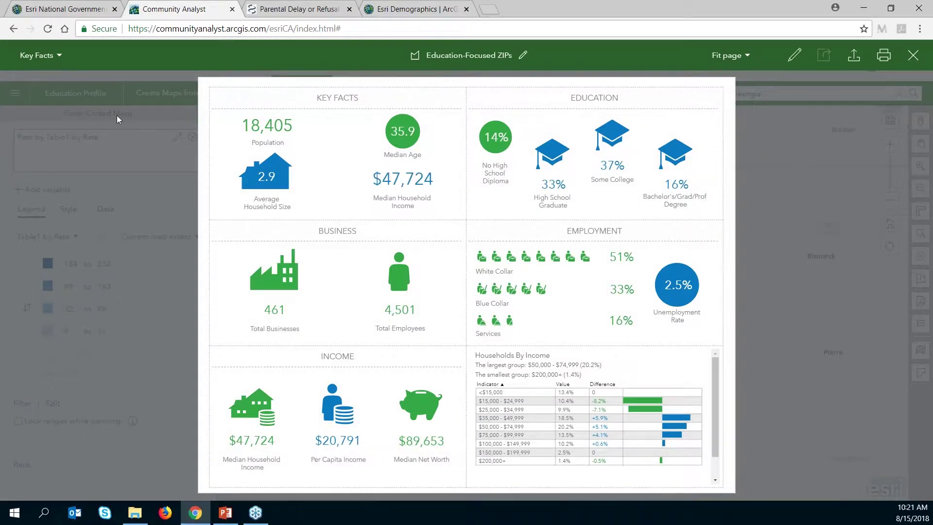
click(59, 57)
click(19, 73)
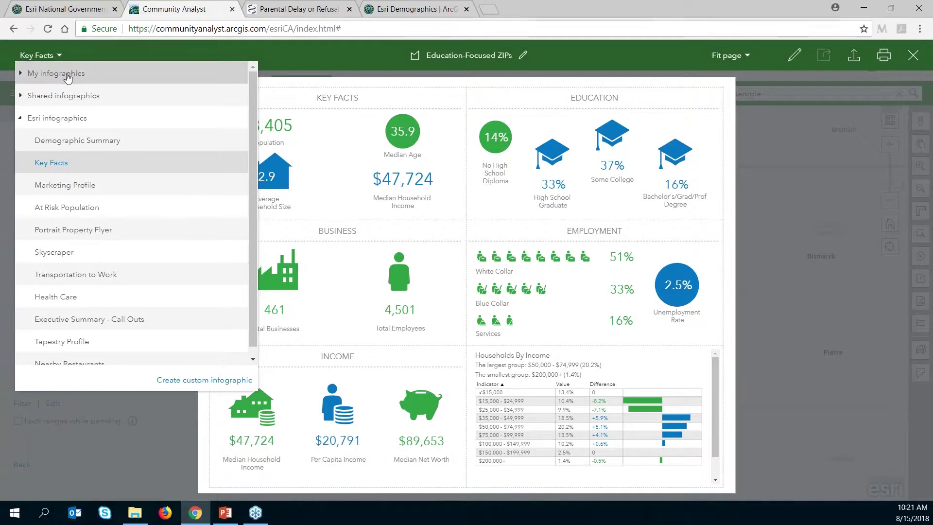
click(340, 61)
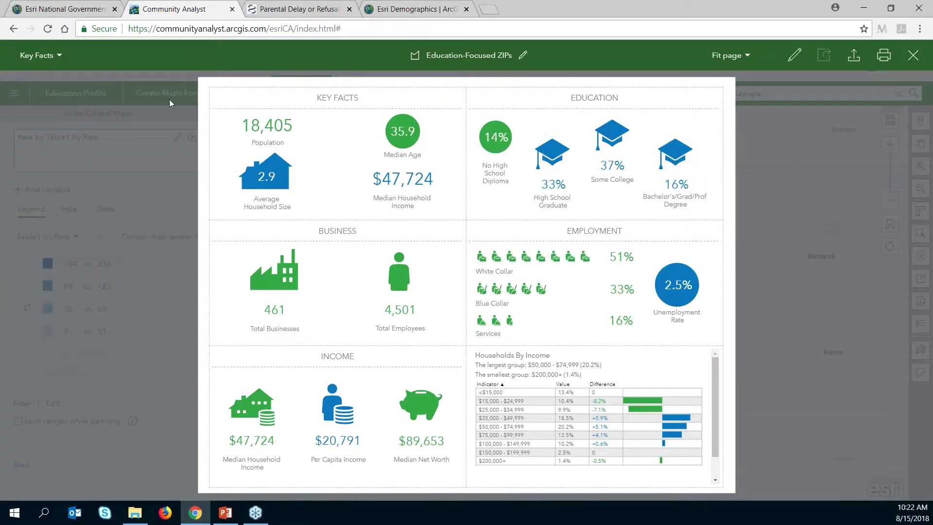
mouse_move(280, 185)
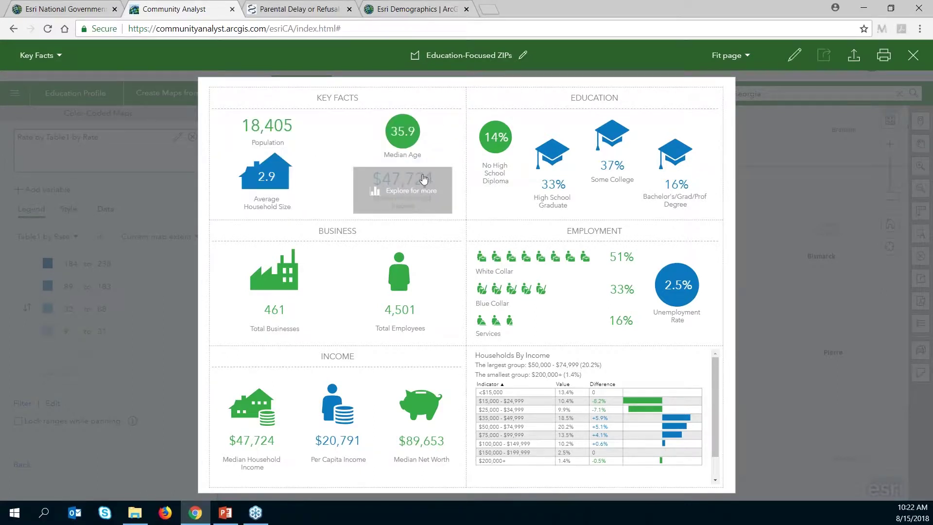
mouse_move(667, 314)
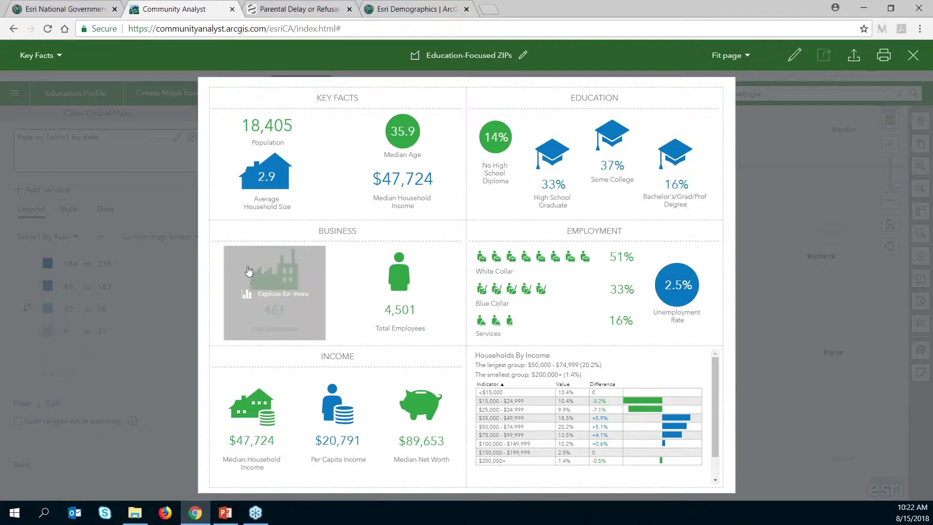
mouse_move(362, 325)
Edit the Key Facts infographic template and replace its Business panel with the custom School Enrollment panel.
click(795, 57)
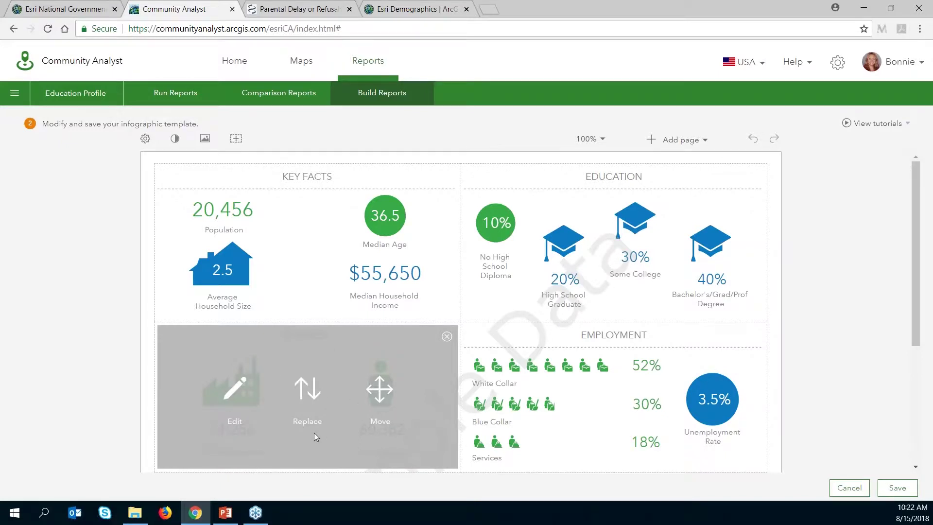
click(312, 392)
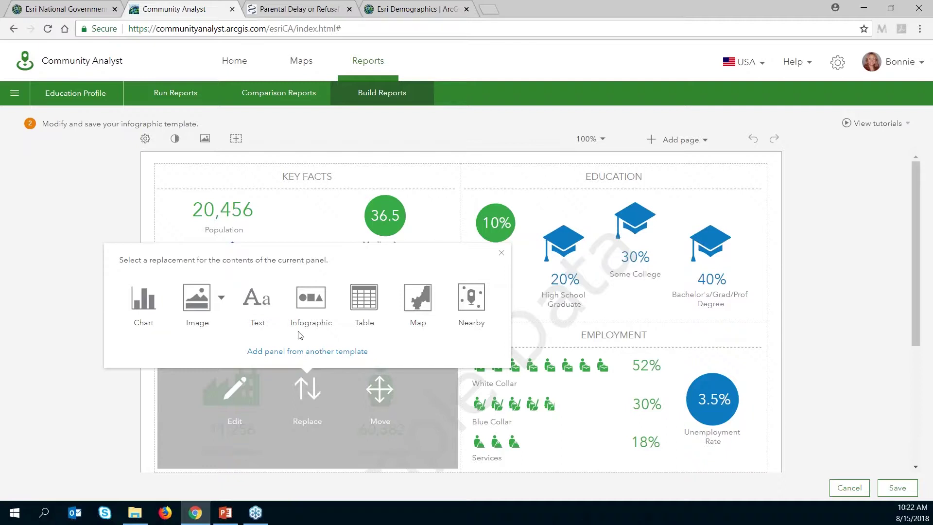
click(316, 302)
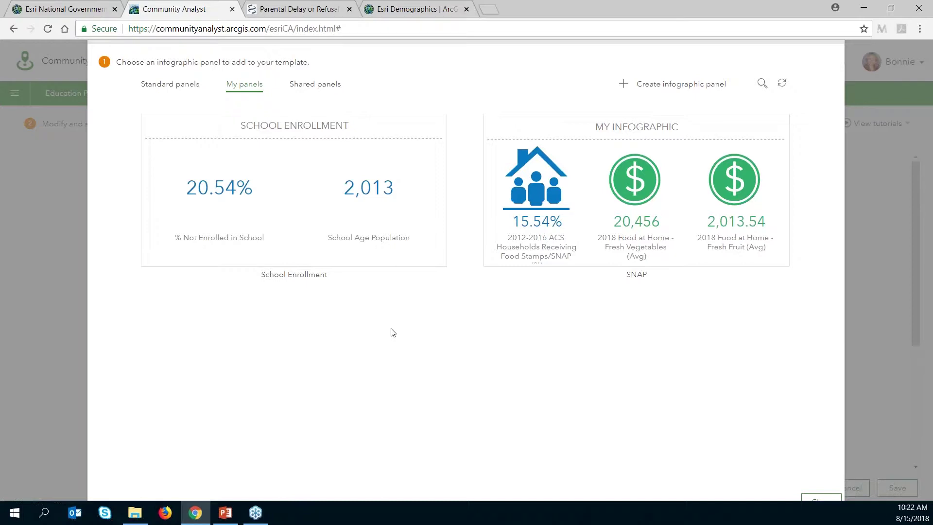
mouse_move(378, 161)
mouse_move(321, 127)
click(689, 89)
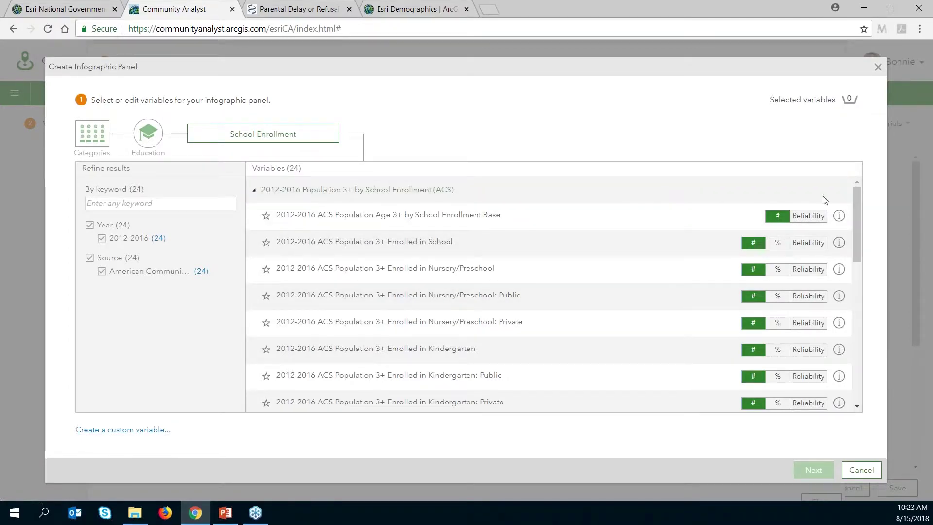
click(876, 471)
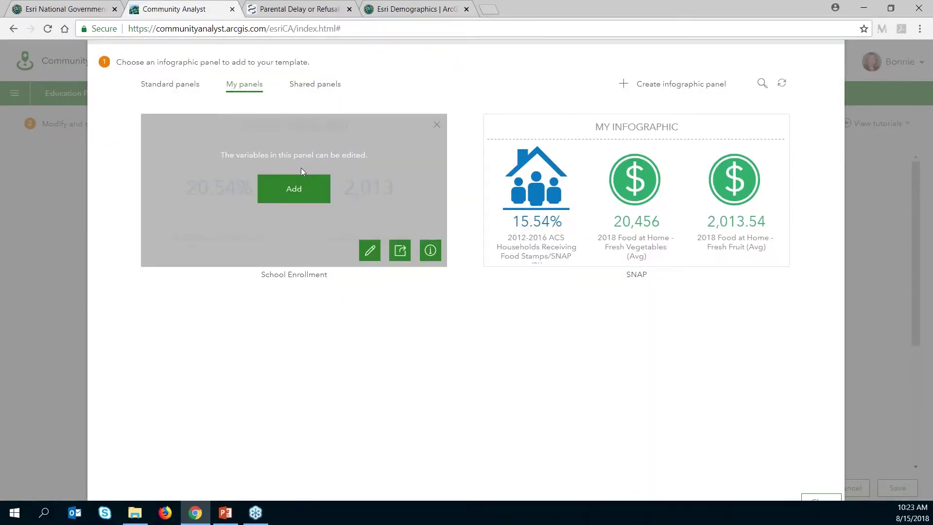
click(294, 189)
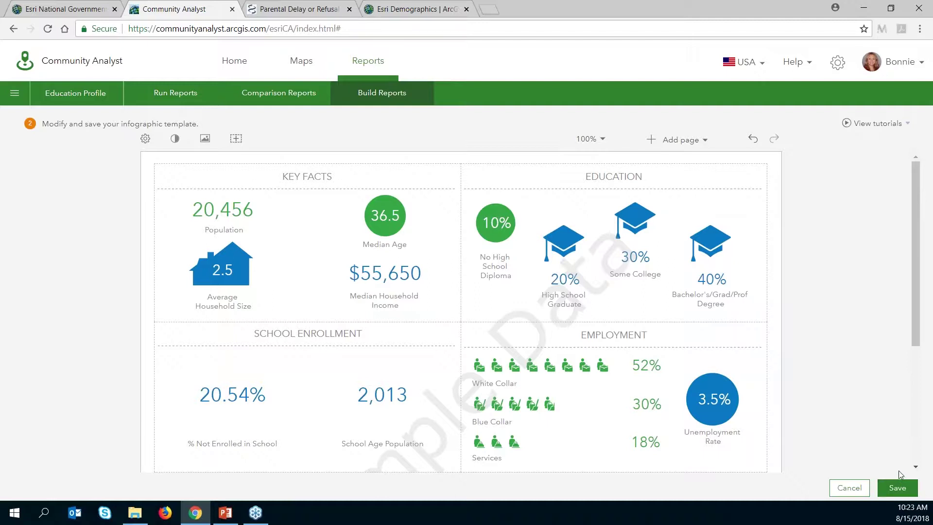
Review the modified template, go to Run Infographics, and check which site is selected for reporting.
scroll(924, 338, down, 2)
scroll(923, 338, down, 2)
scroll(264, 176, up, 5)
click(182, 99)
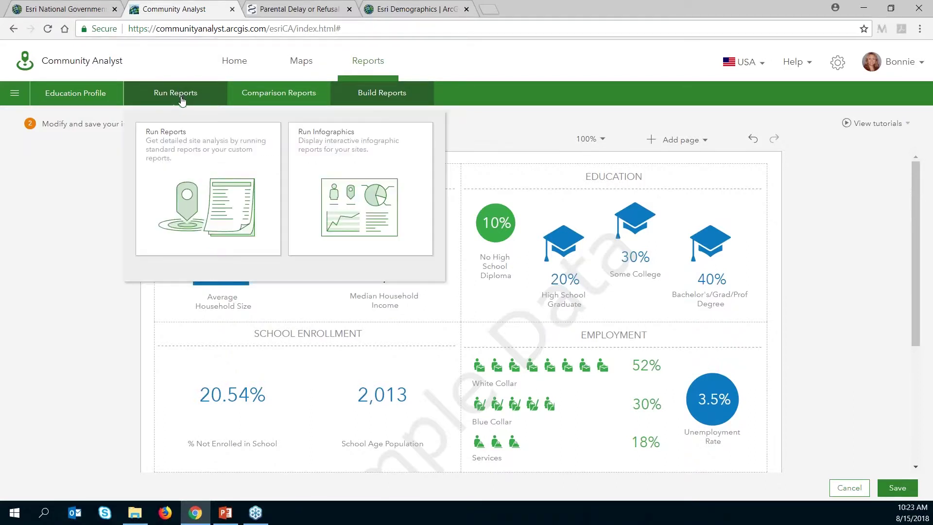
click(366, 141)
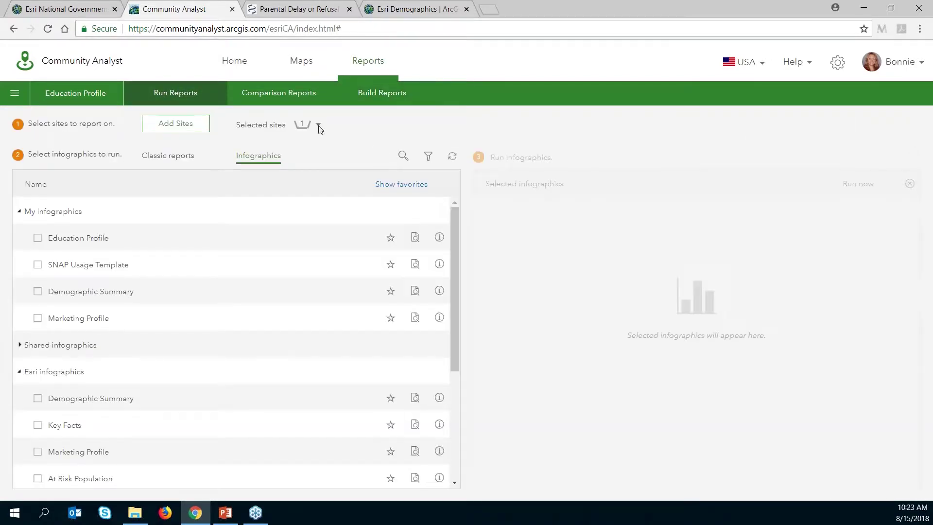
click(318, 125)
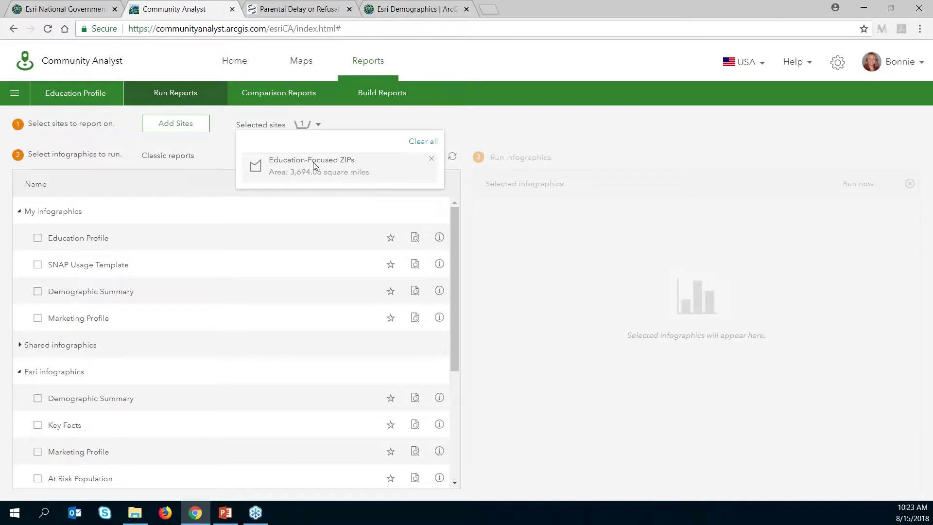
click(356, 124)
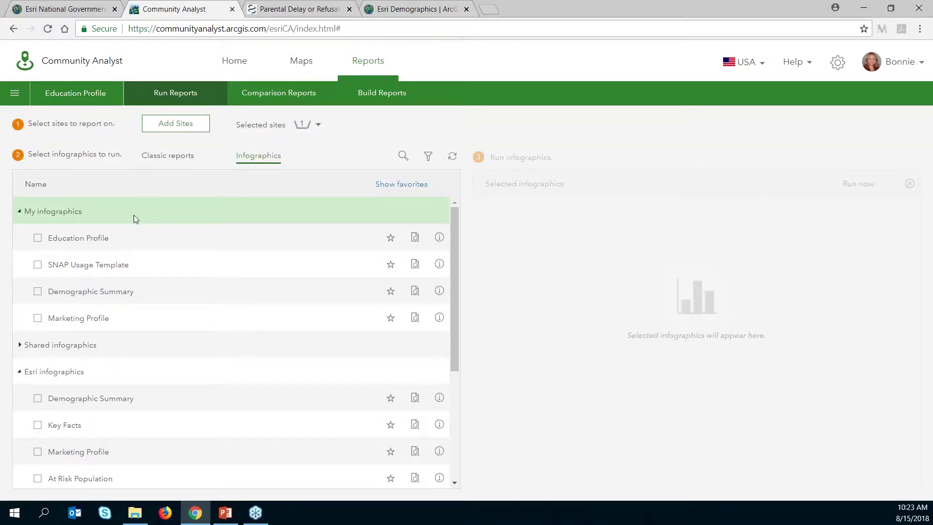
Run the custom Education Profile infographic for the Education-Focused ZIPs site, review it, and close it.
click(37, 238)
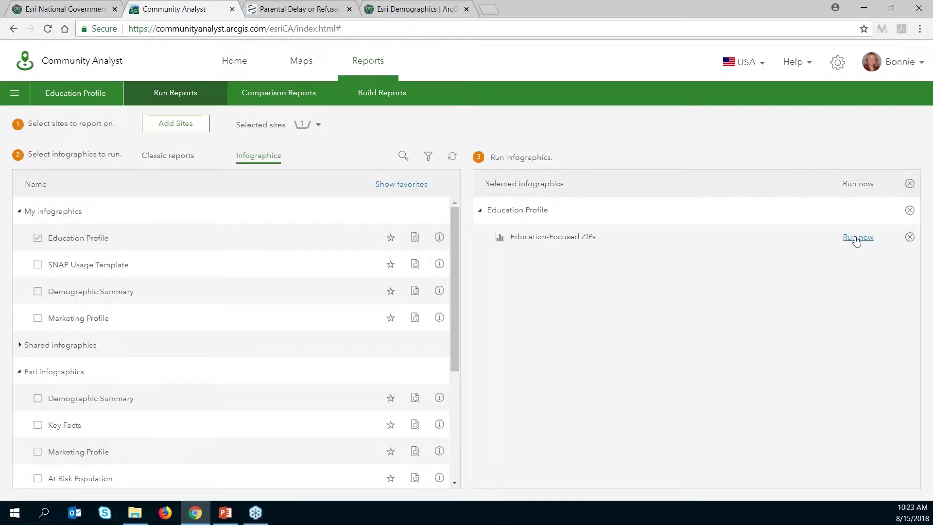
click(853, 238)
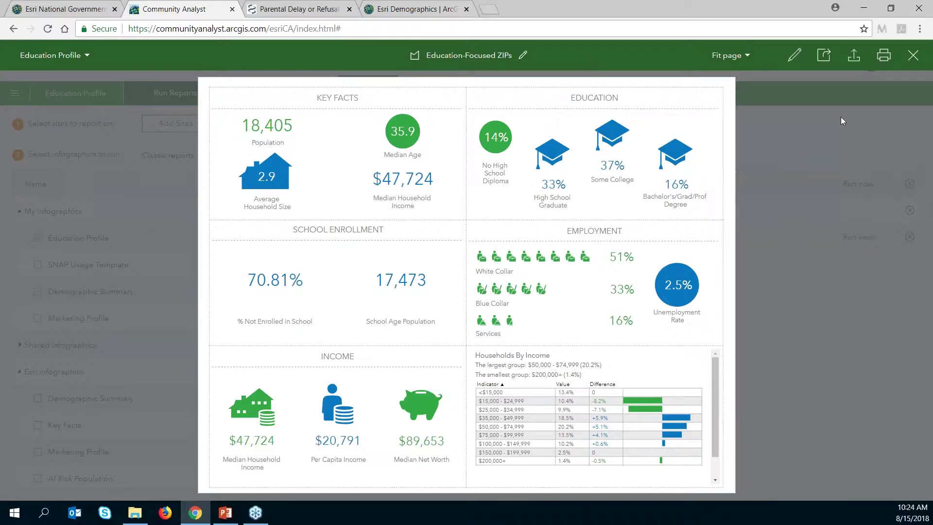
click(913, 56)
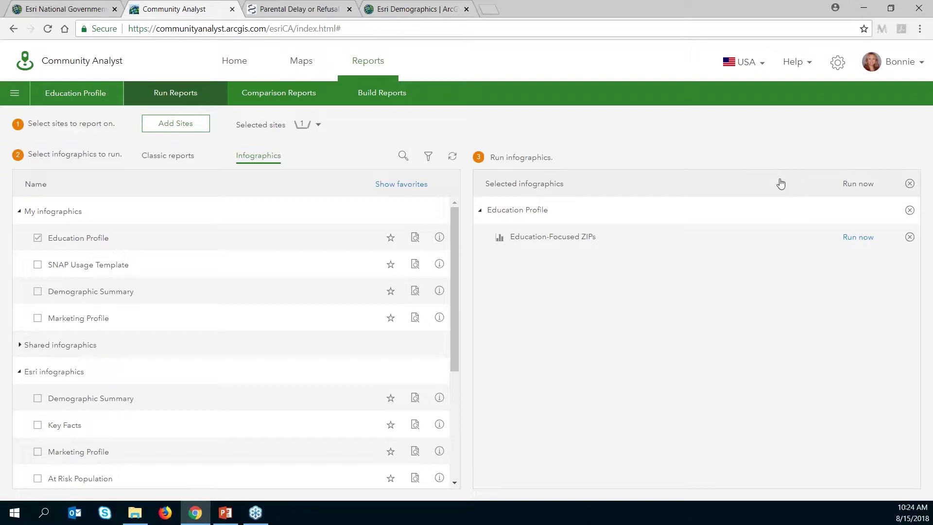
Switch the current project to Vaccinations, check its contents, and go to its map.
click(12, 97)
scroll(551, 249, down, 5)
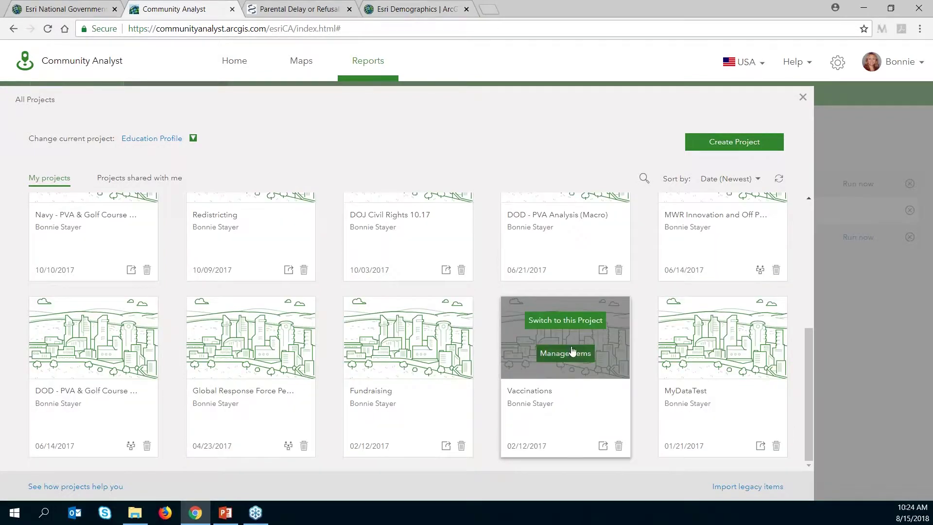
click(572, 321)
click(518, 291)
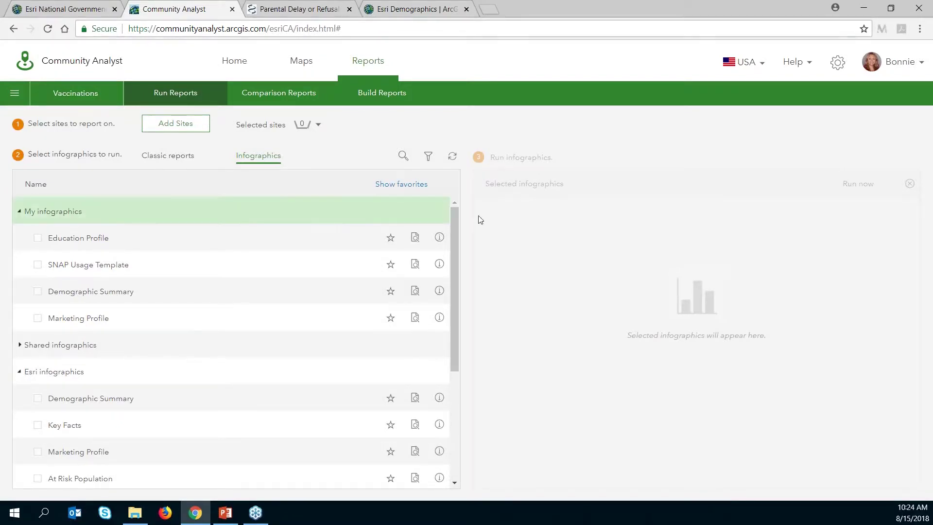
click(63, 97)
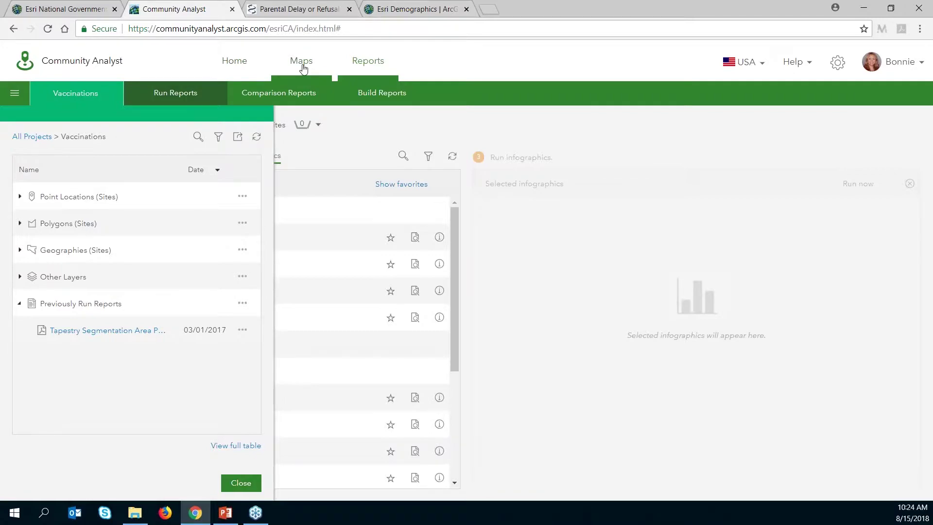
click(302, 68)
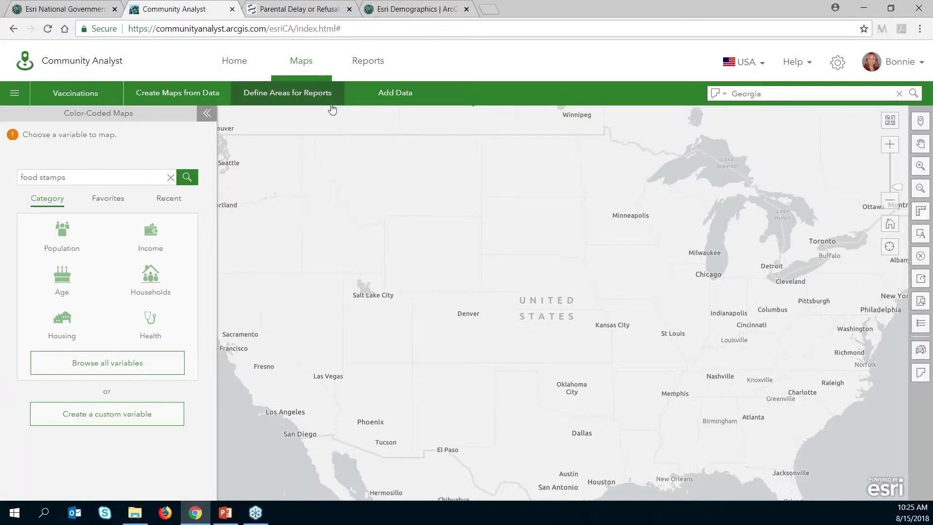
In the PMC vaccine delay article, examine the household characteristics associated with delay, highlighting income, college education, private health insurance, and race/ethnicity.
click(301, 10)
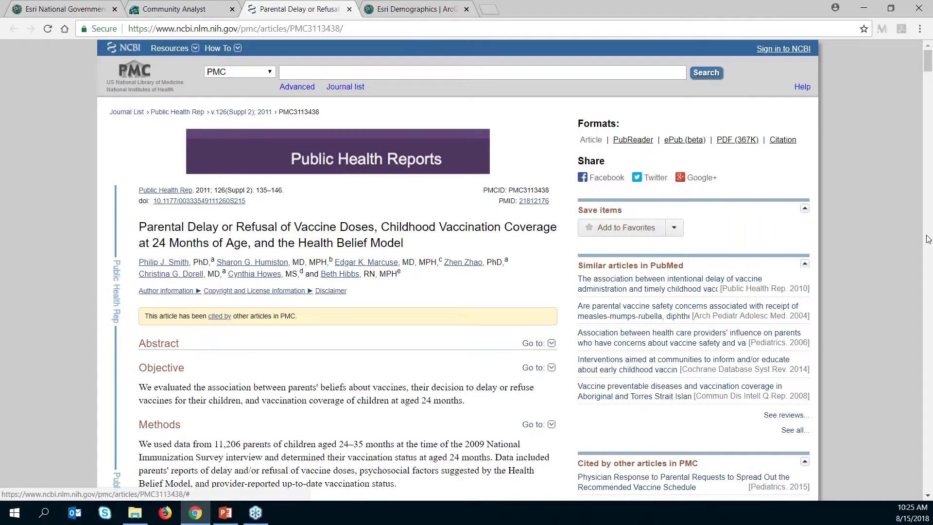
drag(928, 68, 928, 230)
scroll(928, 231, down, 9)
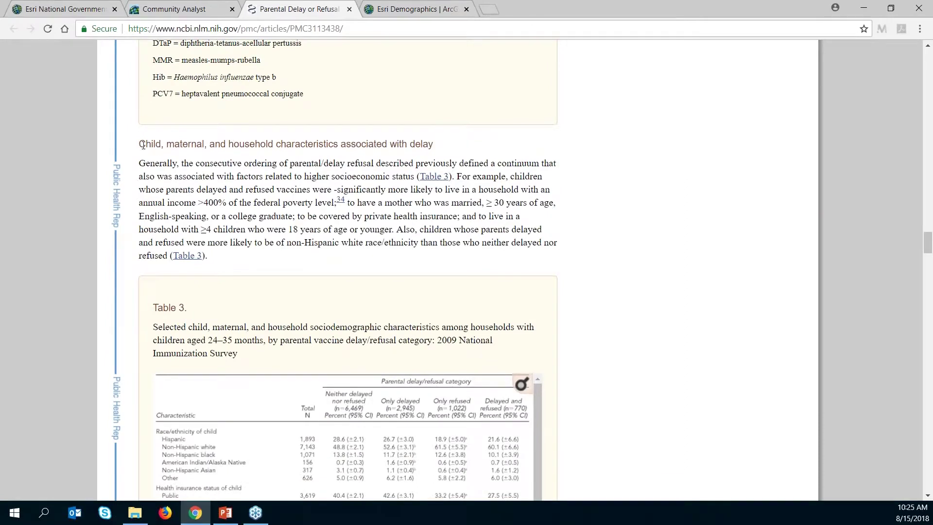
drag(139, 145, 434, 145)
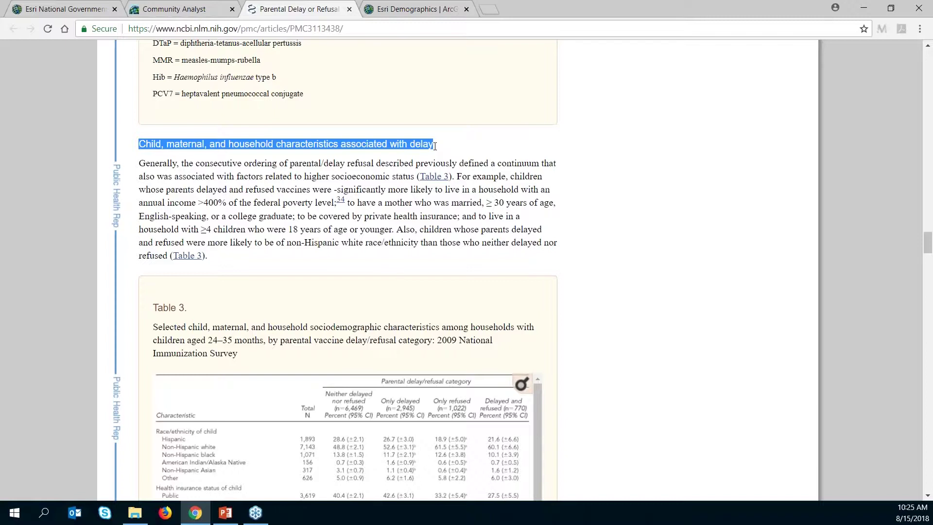
click(440, 146)
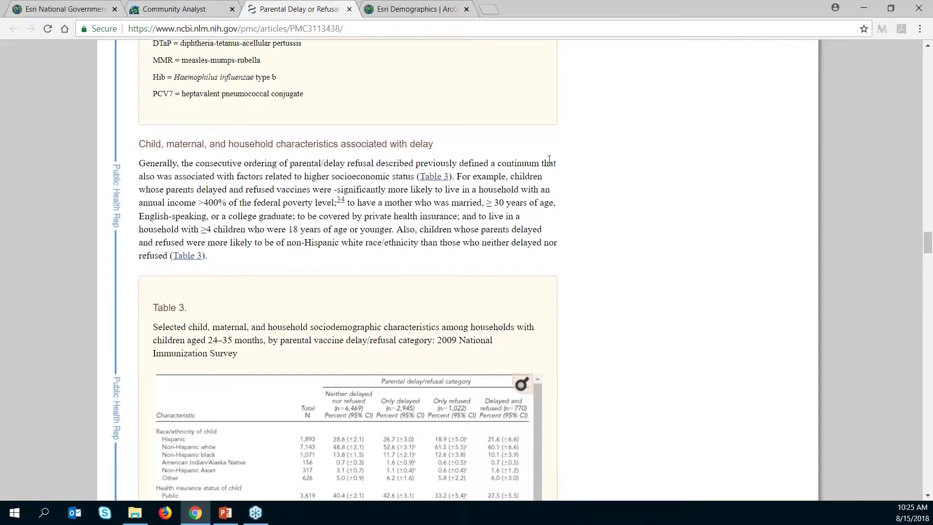
drag(140, 202, 220, 203)
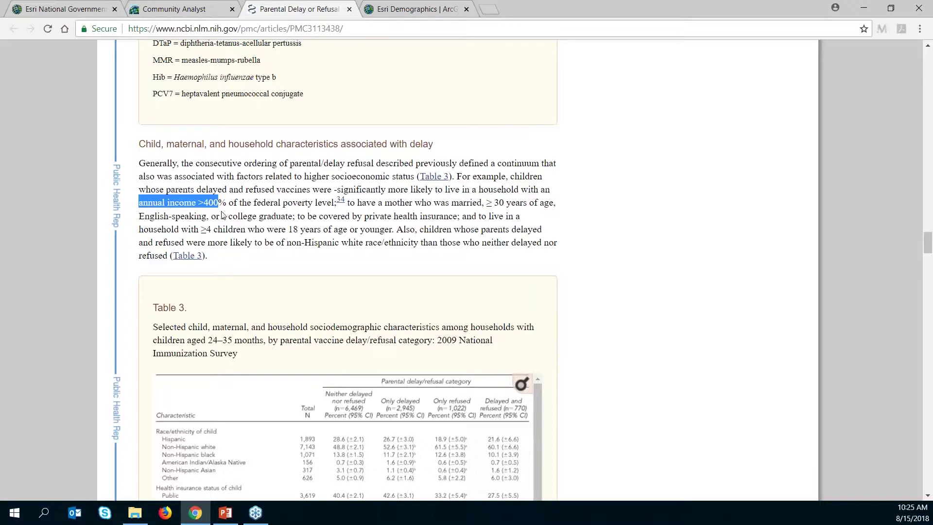
drag(222, 216, 293, 217)
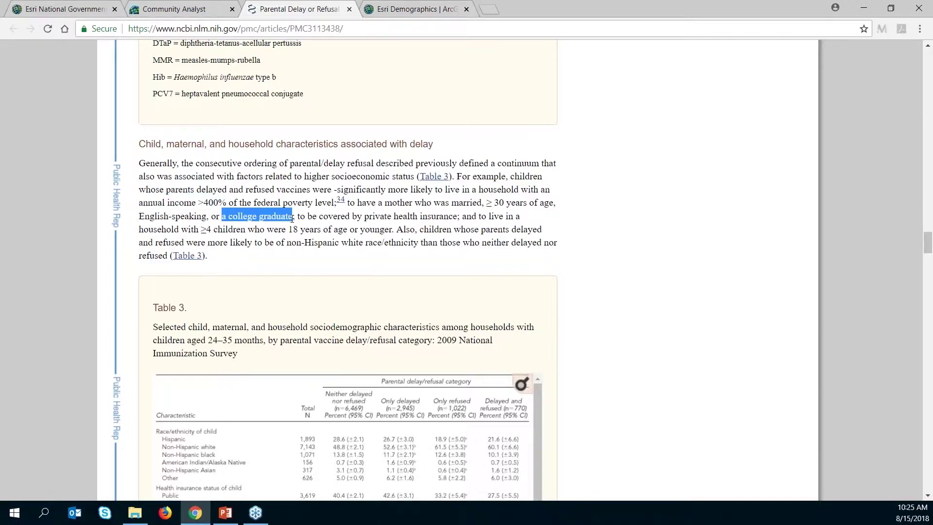
drag(380, 215, 453, 217)
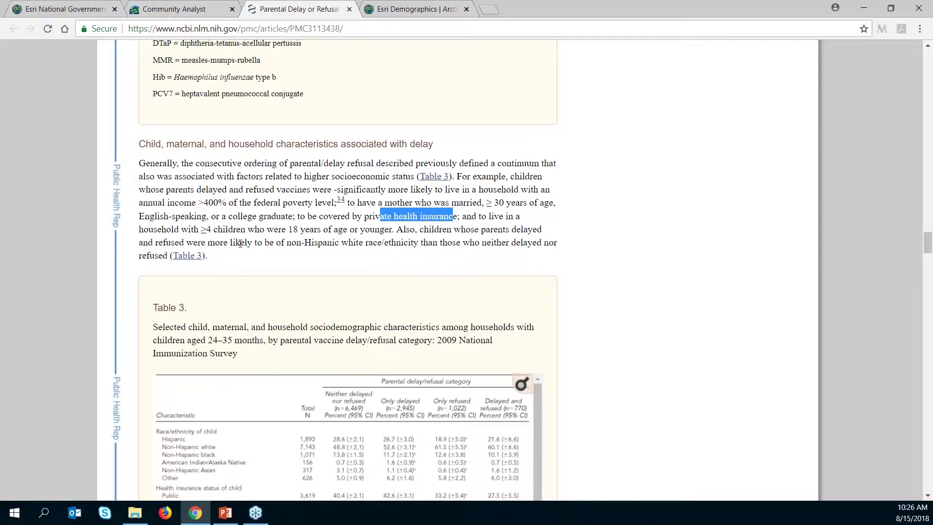
drag(281, 242, 416, 242)
click(372, 264)
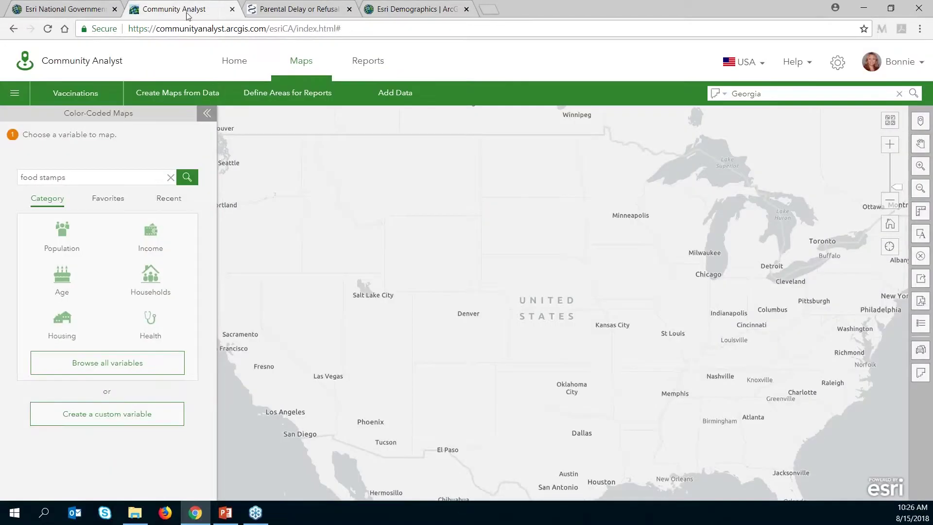
Return to Community Analyst, search web maps for "mmr", and add the MMR Rates 2014 web map.
click(185, 9)
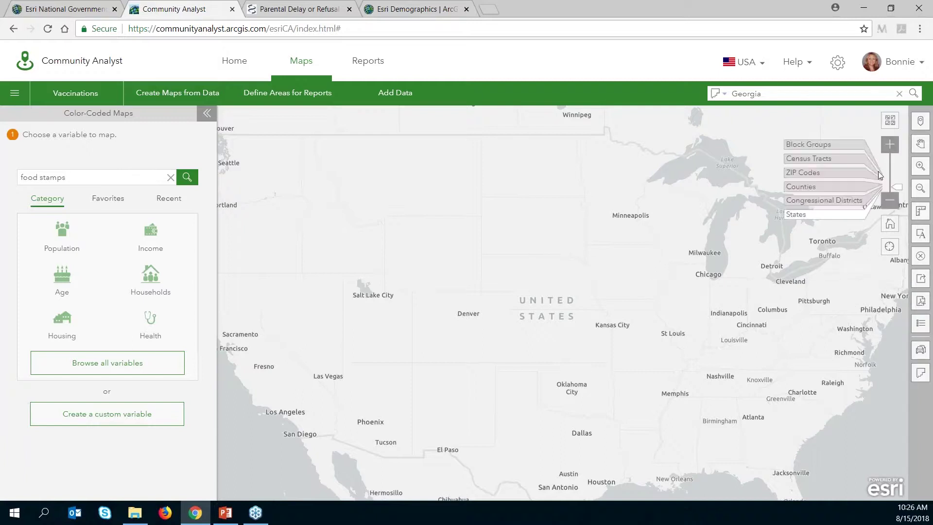
click(899, 94)
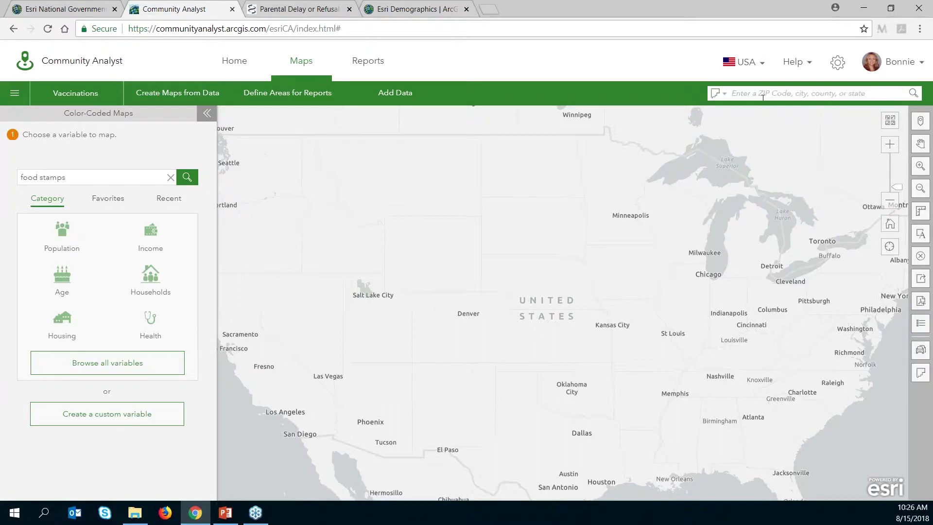
click(725, 95)
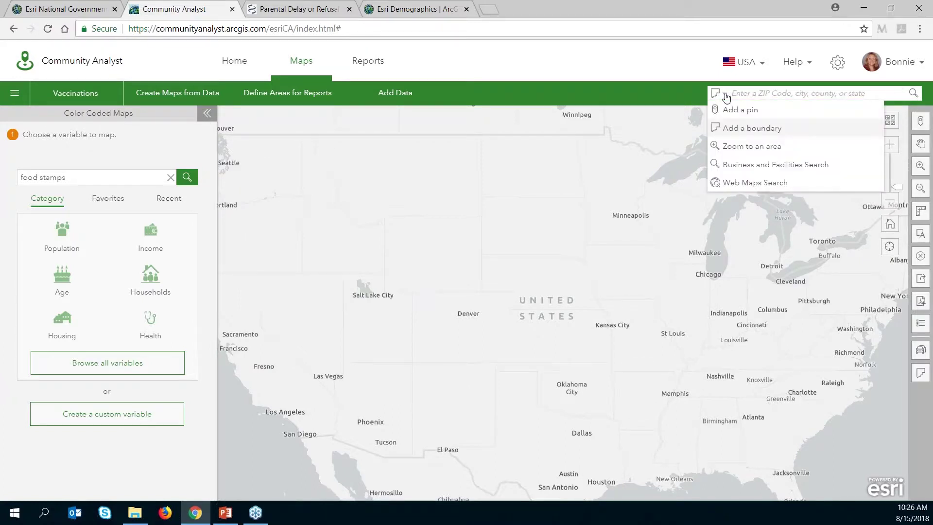
click(767, 187)
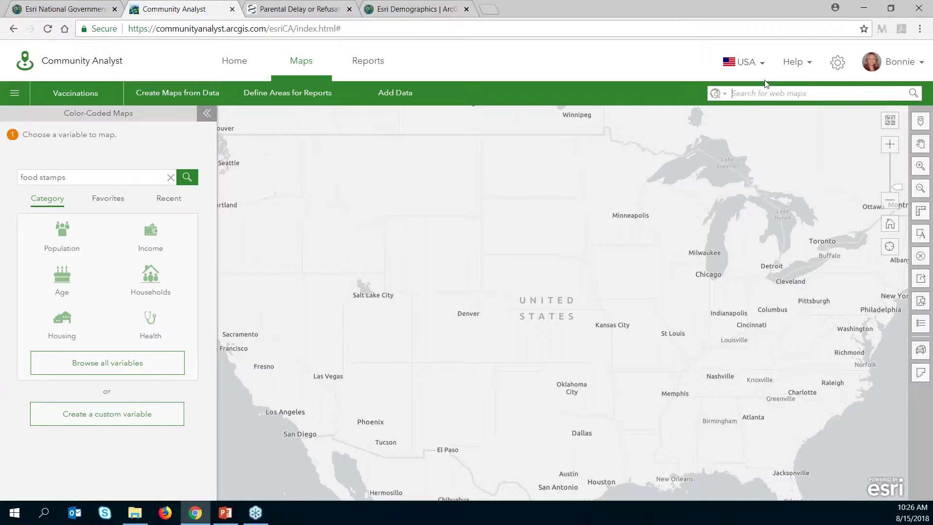
text(mmr)
key(Return)
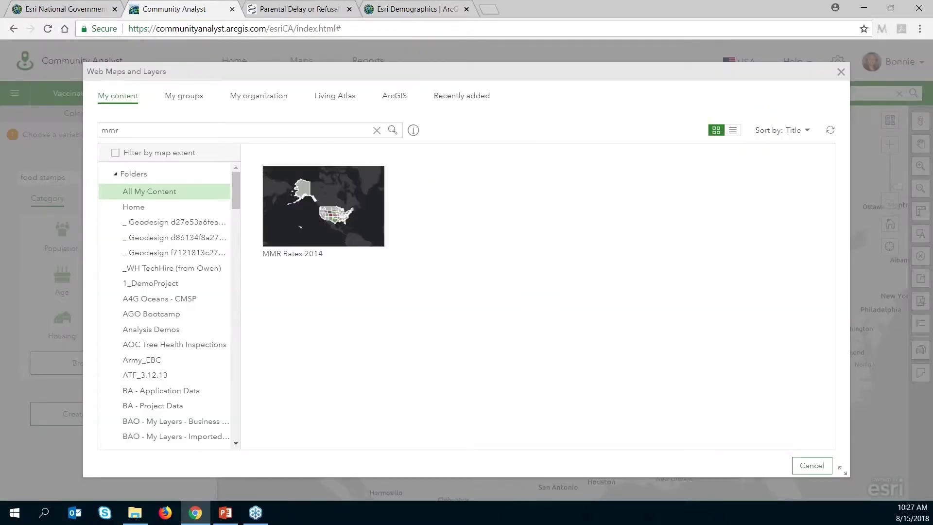
click(355, 239)
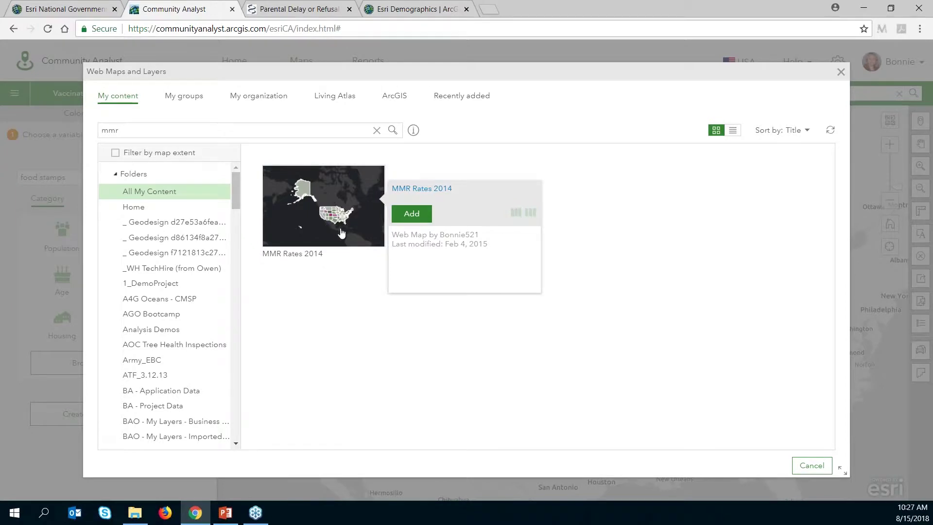
click(411, 214)
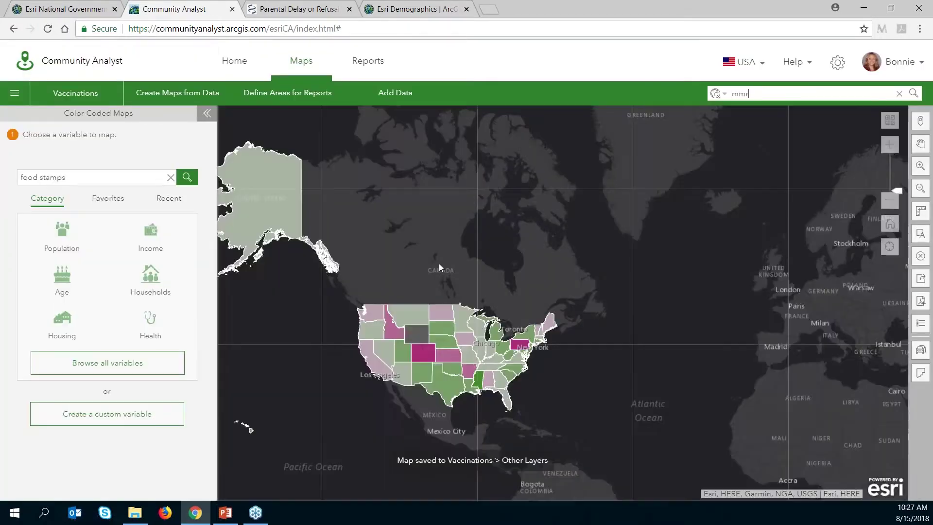
Examine the MMR rates across the United States and focus the map on the Denver, Colorado area.
drag(431, 261, 500, 250)
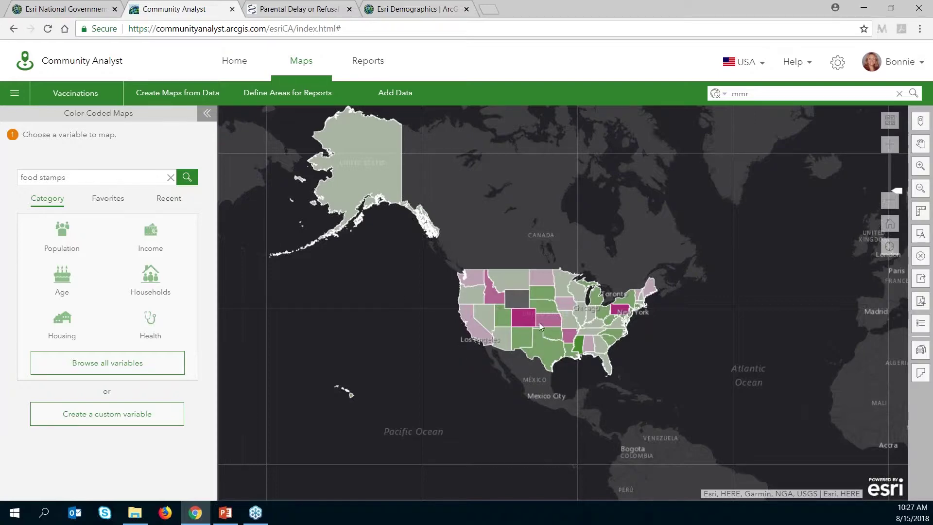
scroll(525, 317, up, 1)
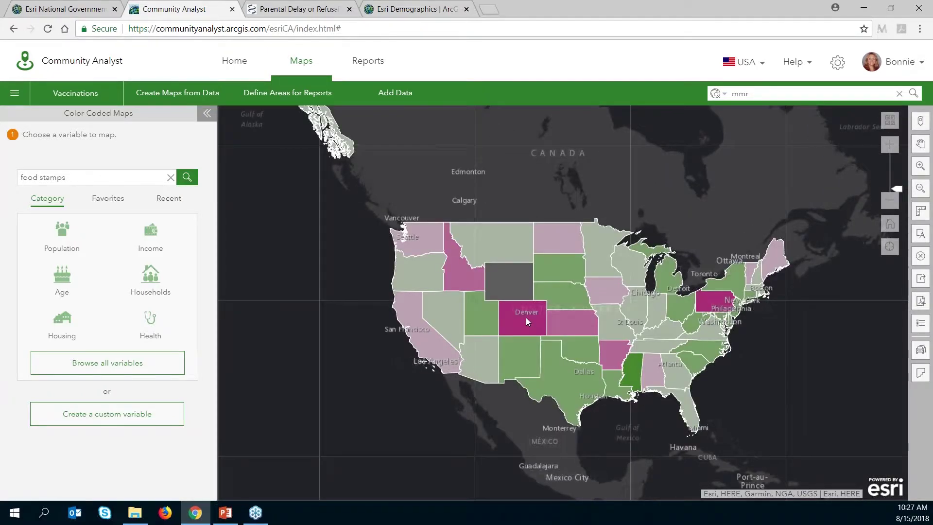
scroll(526, 317, up, 1)
scroll(525, 318, up, 1)
scroll(525, 319, up, 1)
scroll(530, 264, up, 1)
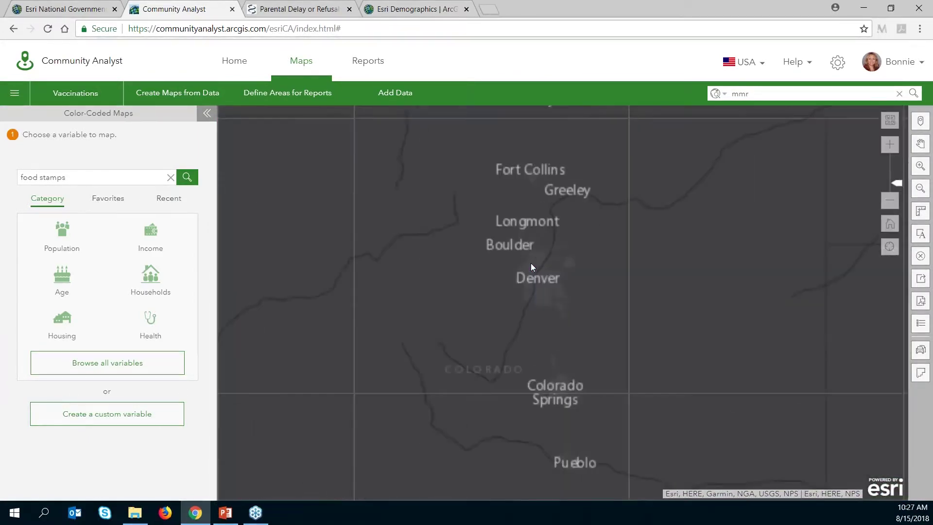
scroll(546, 280, up, 2)
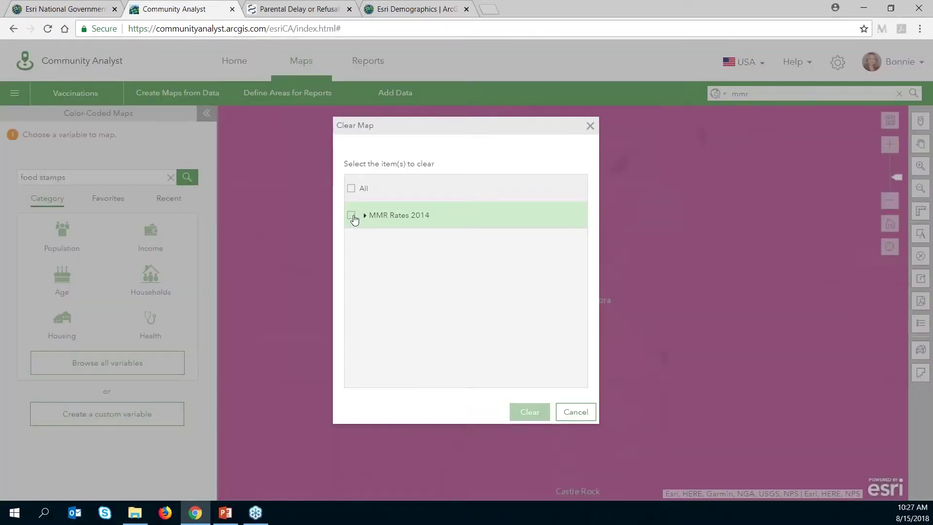
Clear the MMR Rates 2014 layer from the map and change the basemap to Streets - Vector.
click(355, 217)
click(528, 411)
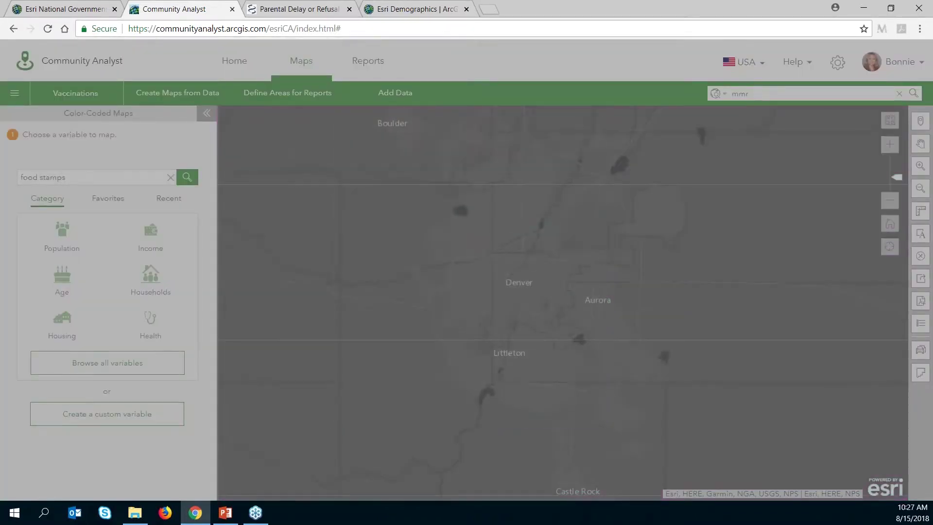
click(897, 122)
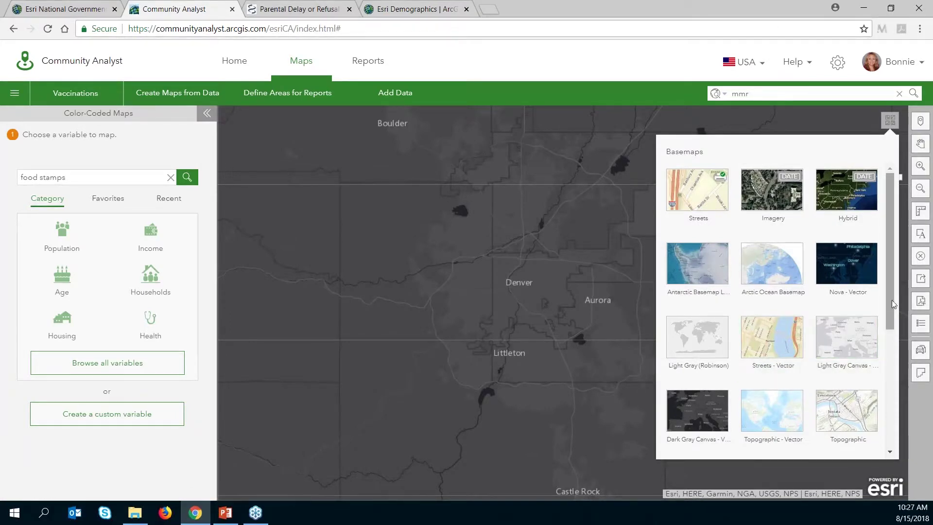
scroll(893, 304, down, 3)
scroll(893, 304, up, 2)
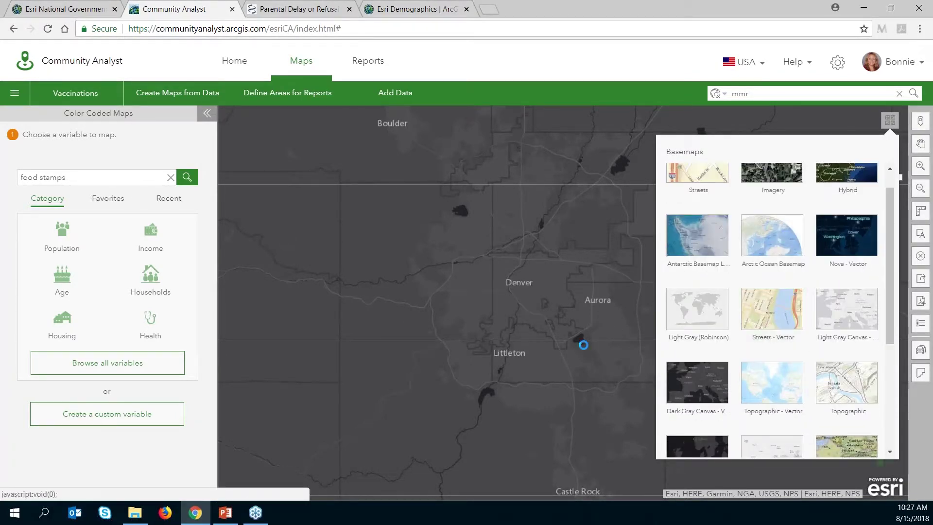
click(771, 309)
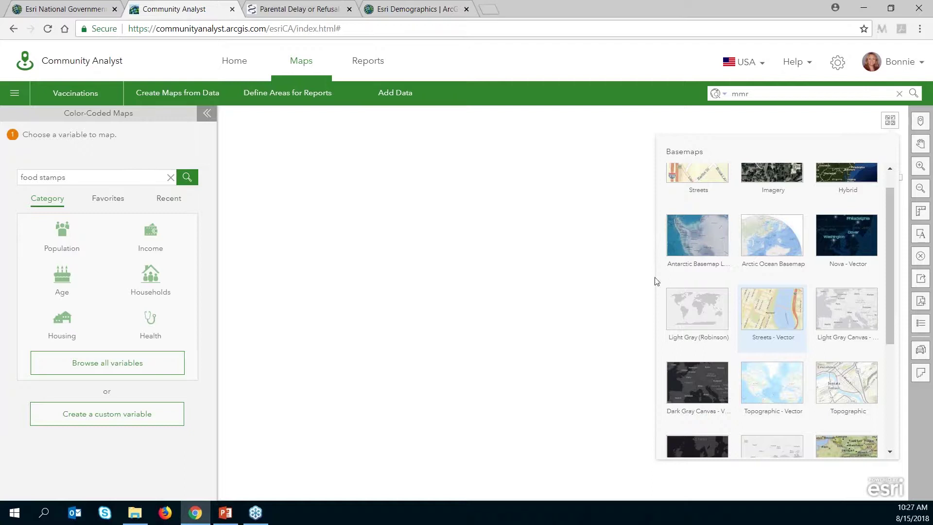
click(570, 323)
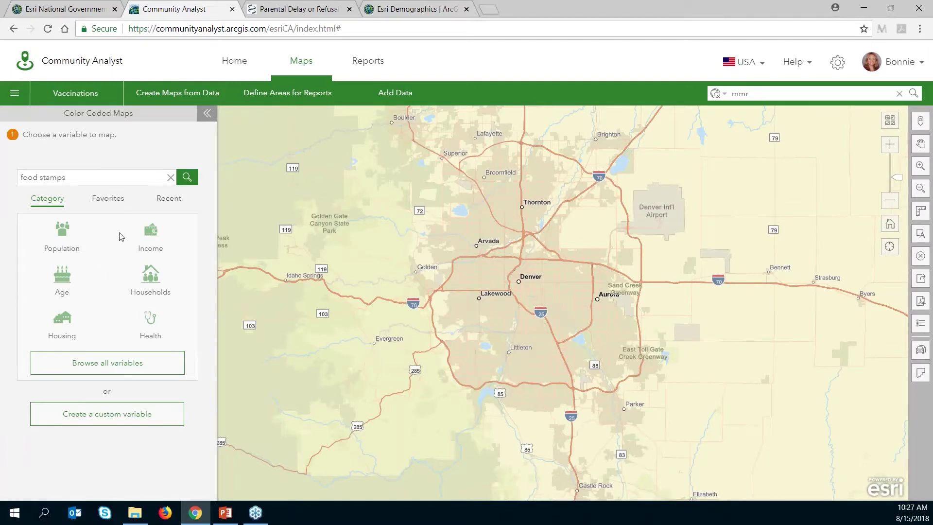
Start a Smart Map Search and select the 2018 Median Household Income (Esri) variable from the Income category.
click(170, 177)
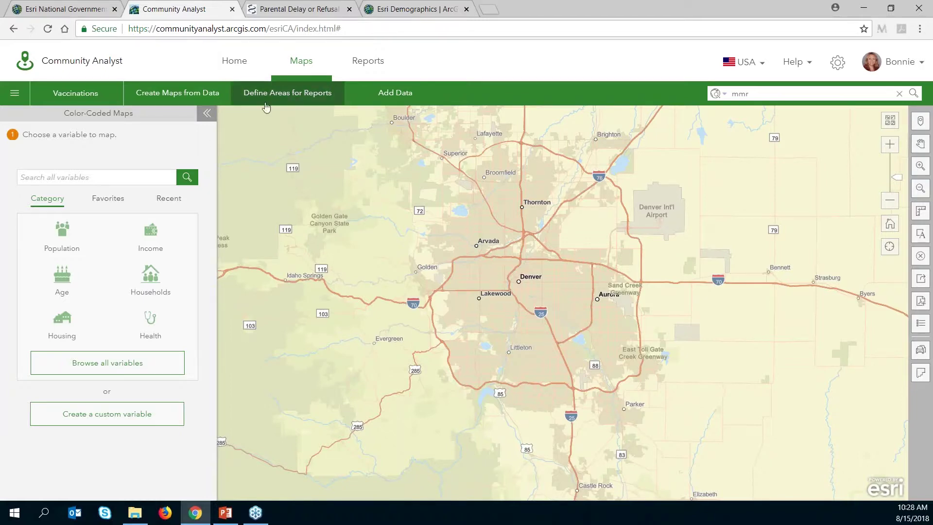
click(192, 98)
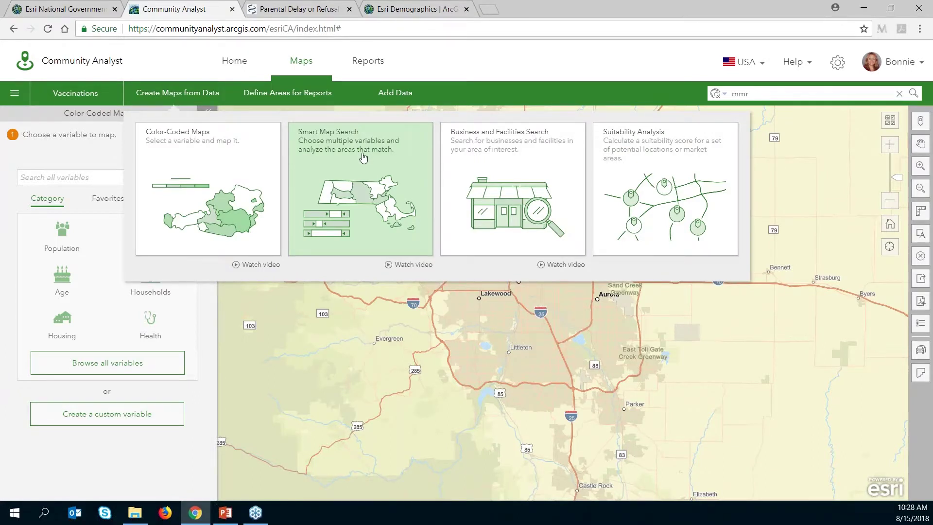
click(363, 158)
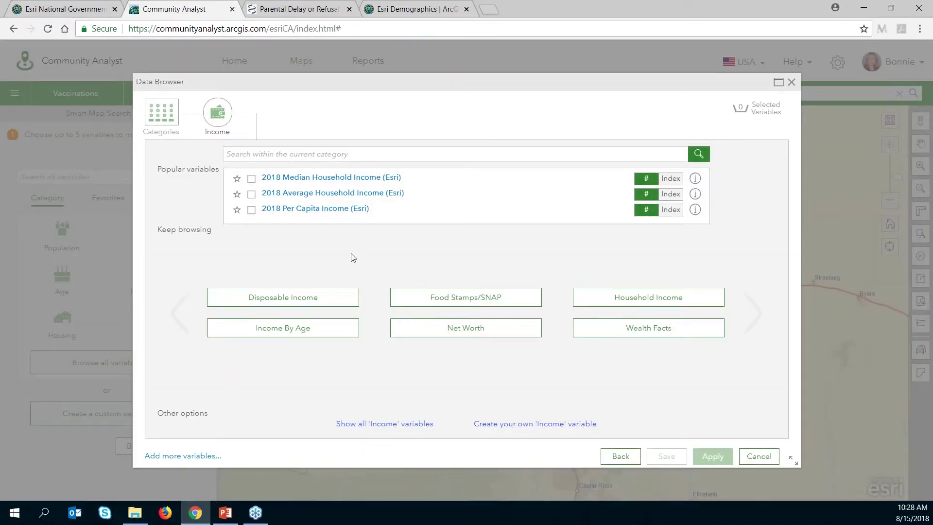
click(305, 178)
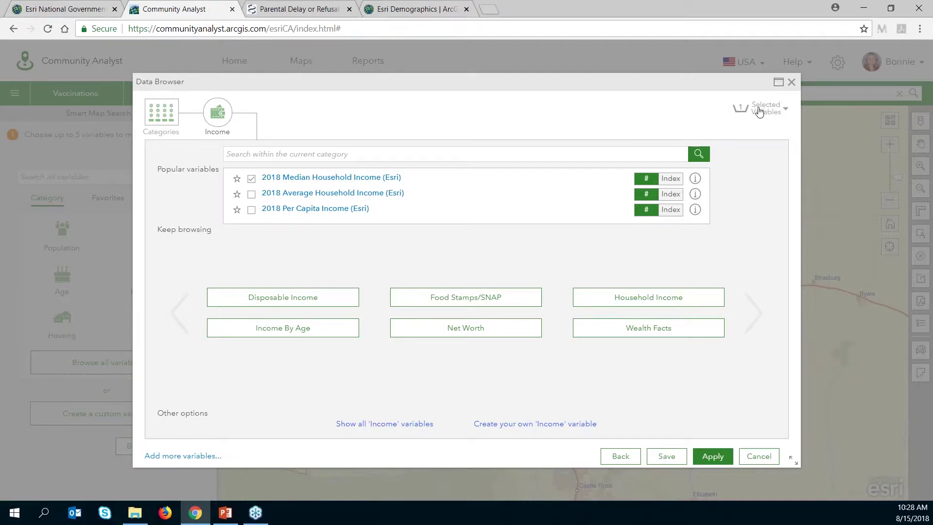
Browse the 2018 Educational Attainment (Esri) variables in the Education category.
click(159, 116)
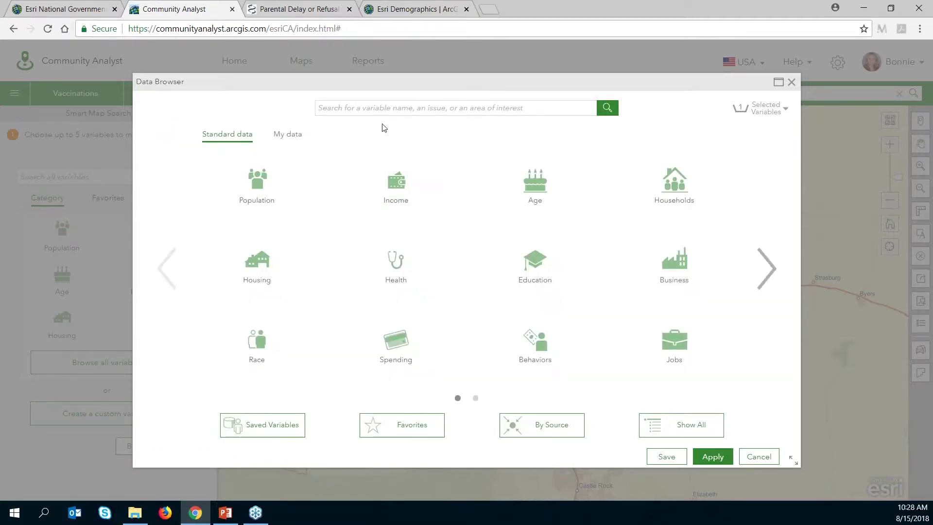
click(540, 265)
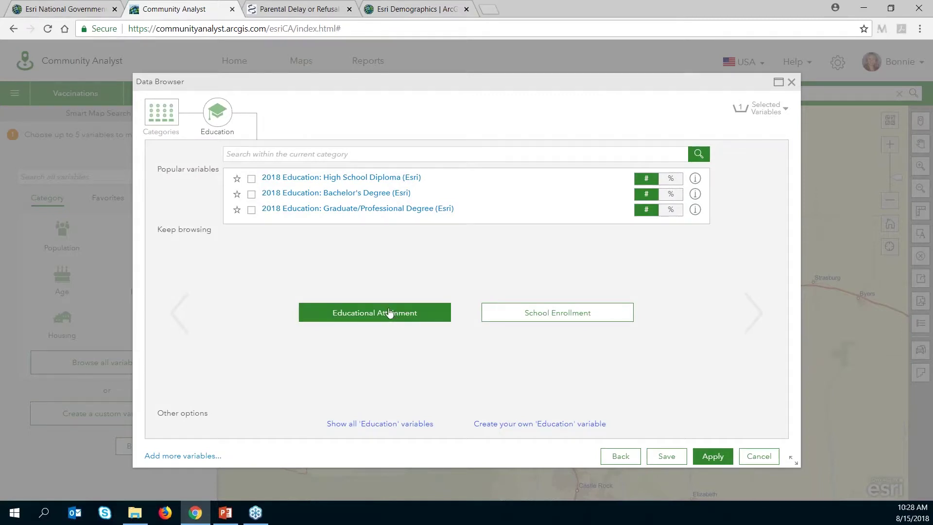
click(382, 313)
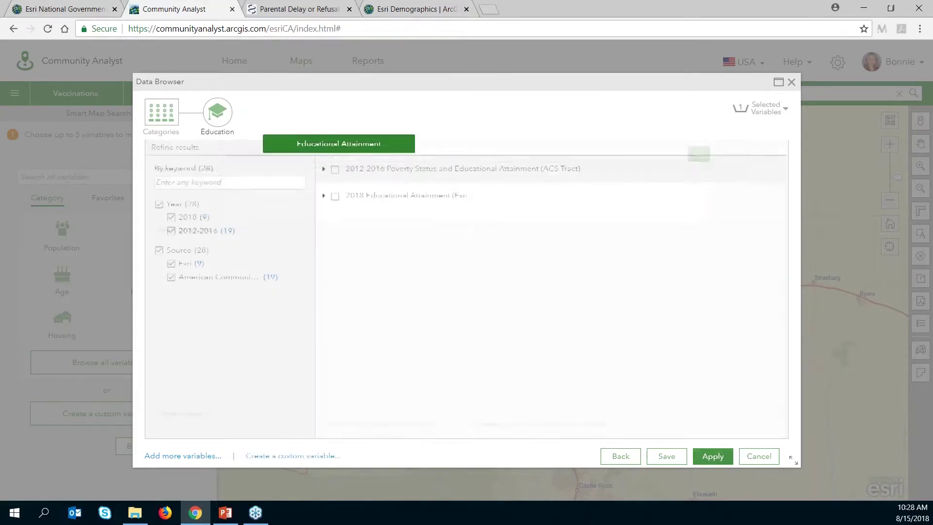
click(324, 197)
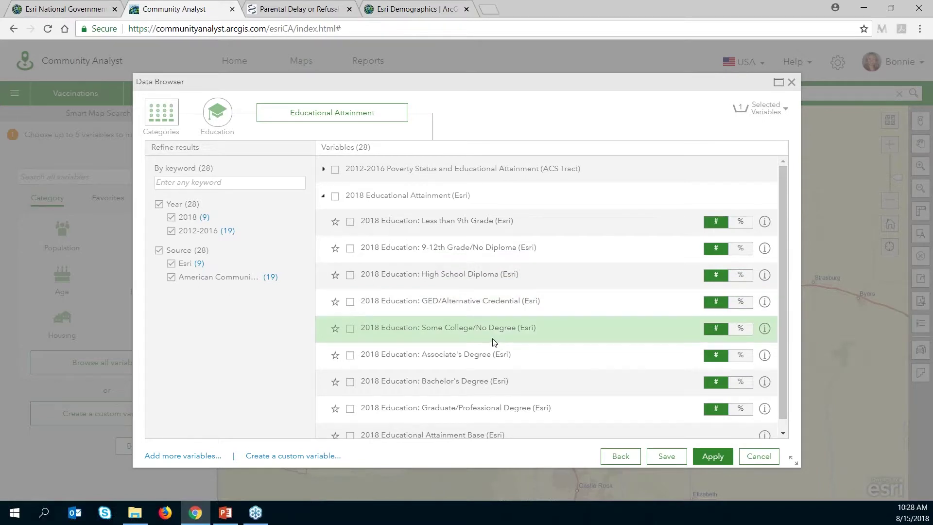
scroll(490, 347, down, 1)
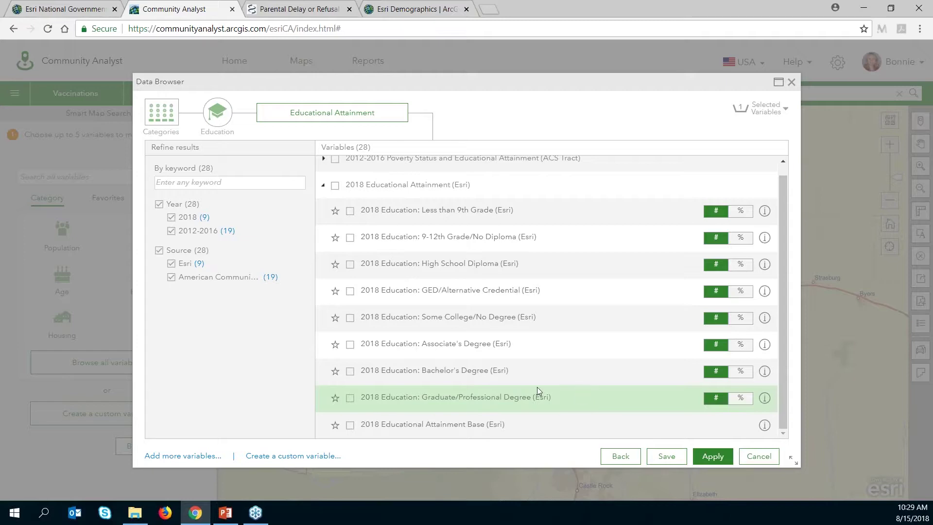
Start a custom variable with the advanced options and list the Educational Attainment variables of the Education category.
click(320, 458)
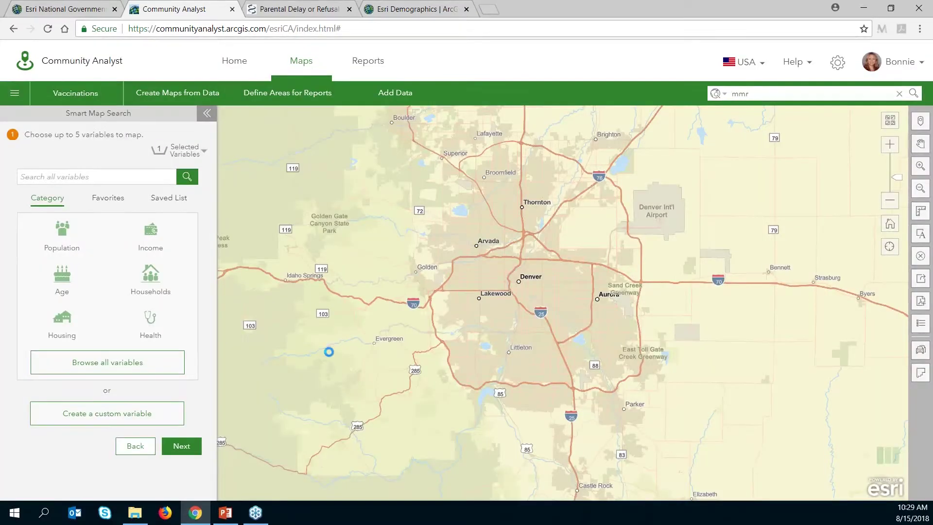
click(731, 104)
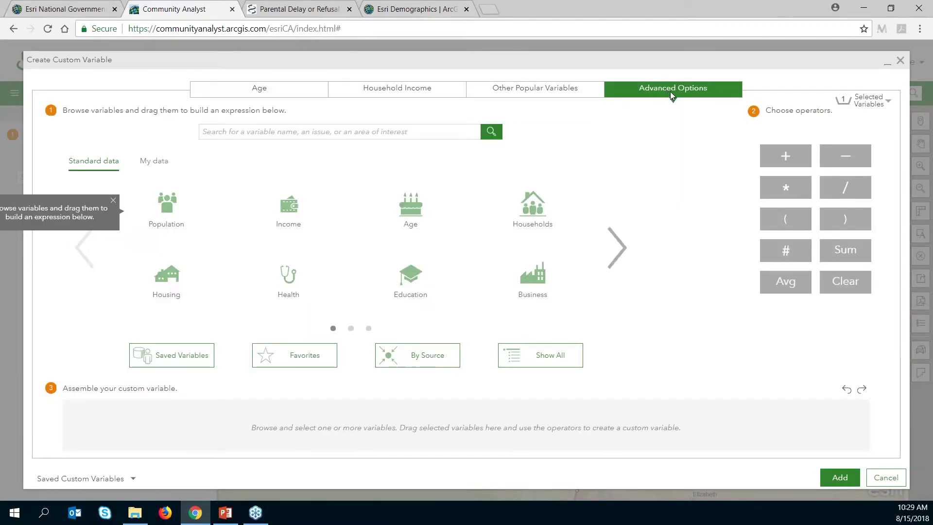
click(407, 282)
click(286, 290)
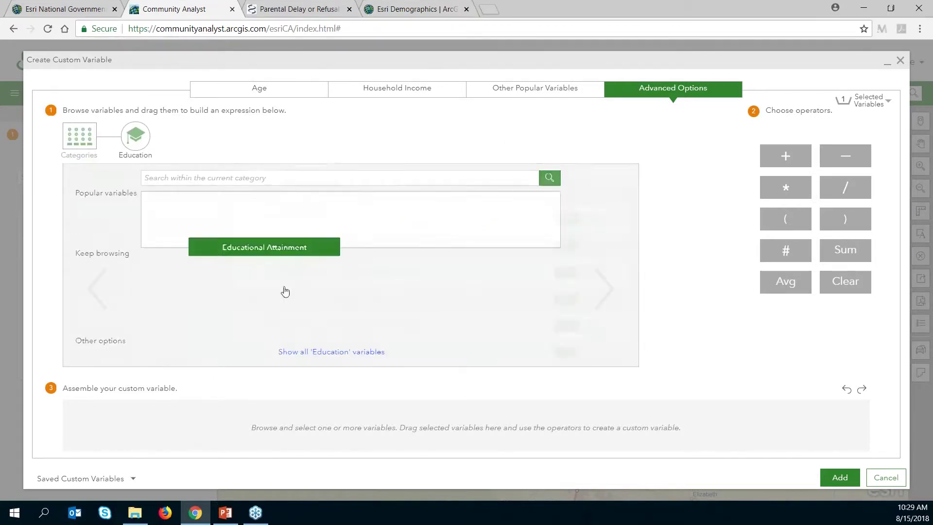
scroll(359, 281, down, 2)
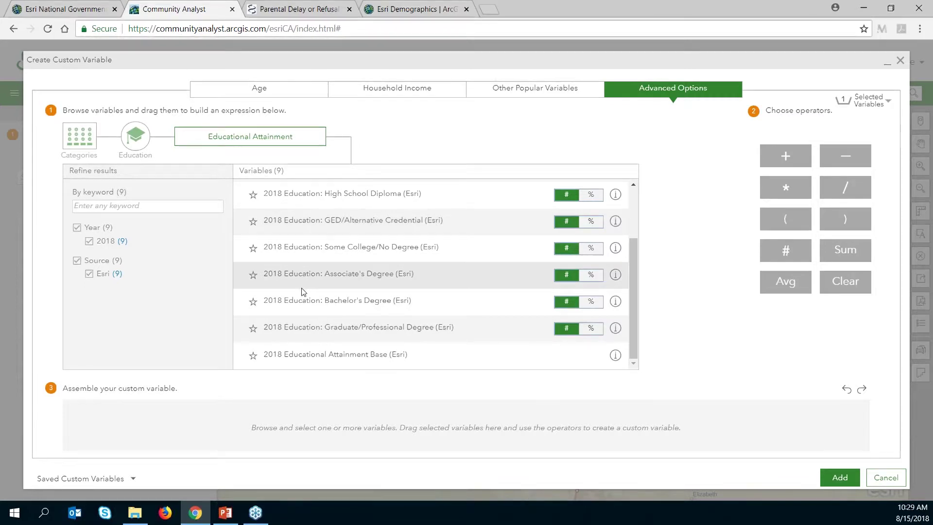
Build an expression adding the 2018 Associate's Degree, Bachelor's Degree and Graduate/Professional Degree variables, and check it.
drag(304, 286, 356, 433)
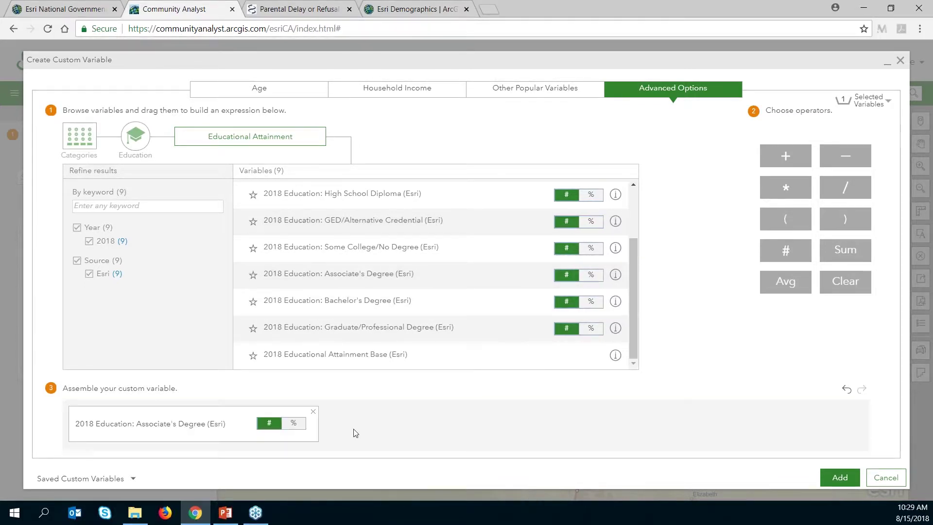
click(785, 162)
drag(339, 305, 470, 419)
click(784, 158)
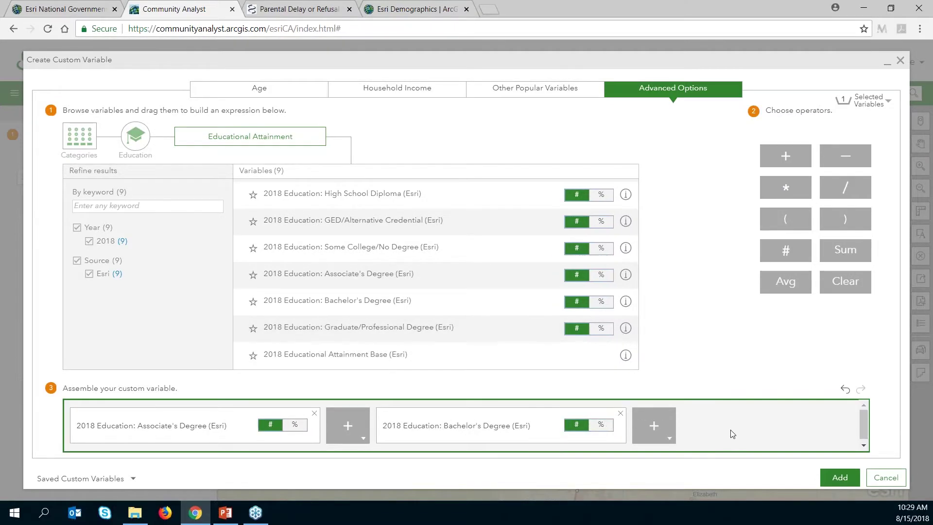
drag(732, 434, 722, 427)
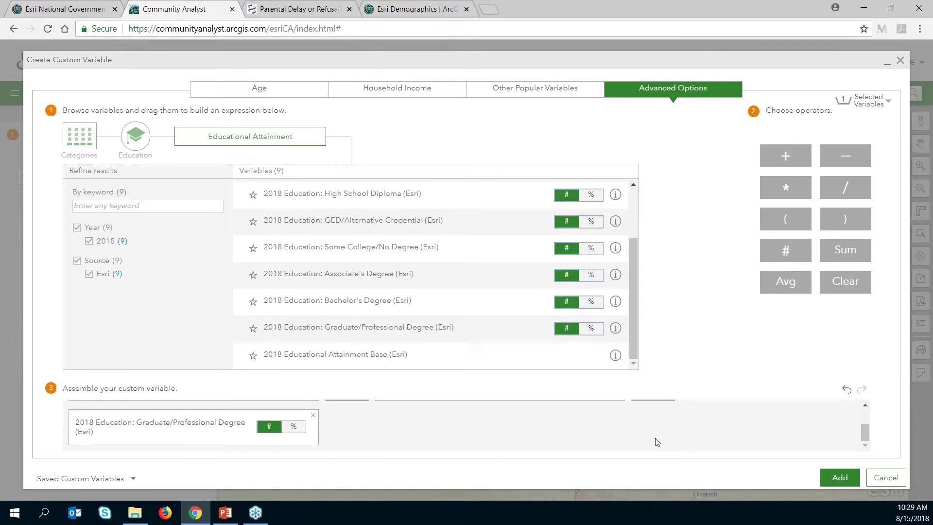
scroll(681, 432, up, 2)
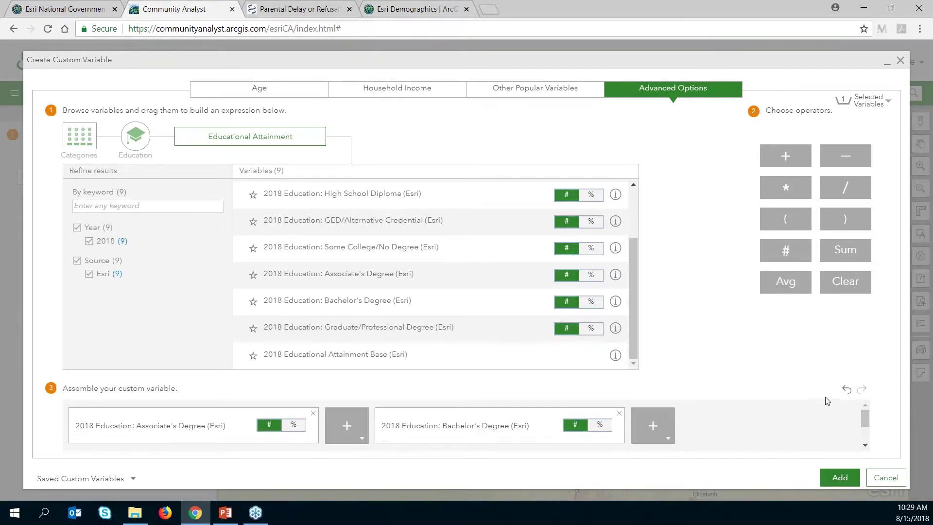
scroll(797, 413, down, 2)
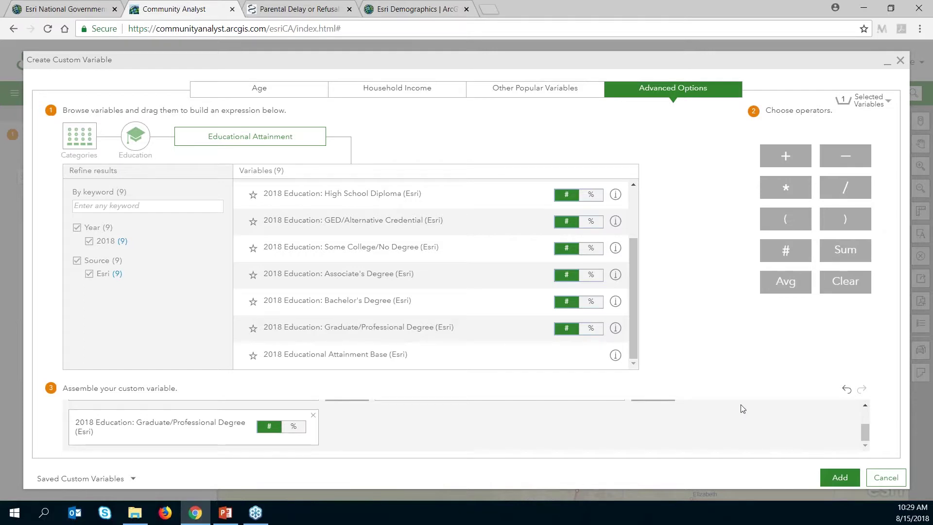
Save the custom variable as College Degree and review the list of selected variables.
click(832, 479)
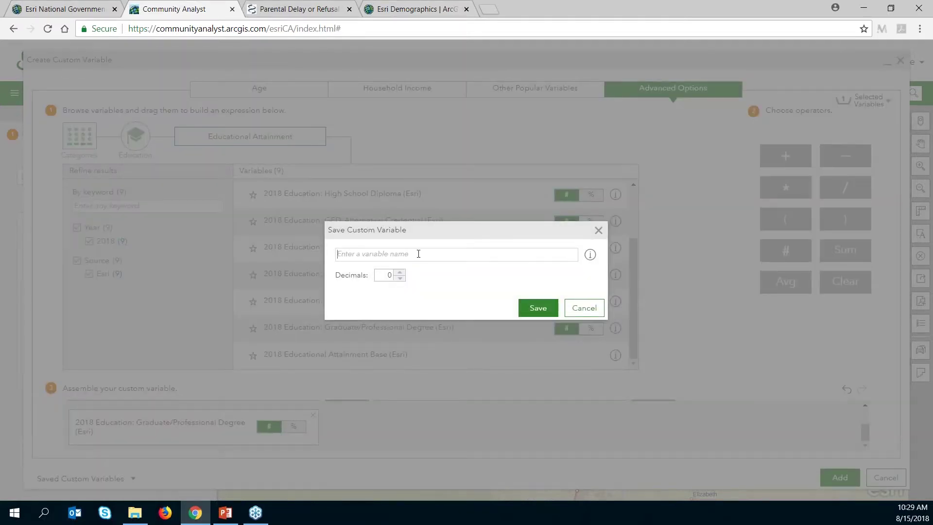
text(Colleg)
key(BackSpace)
text(ege)
click(540, 313)
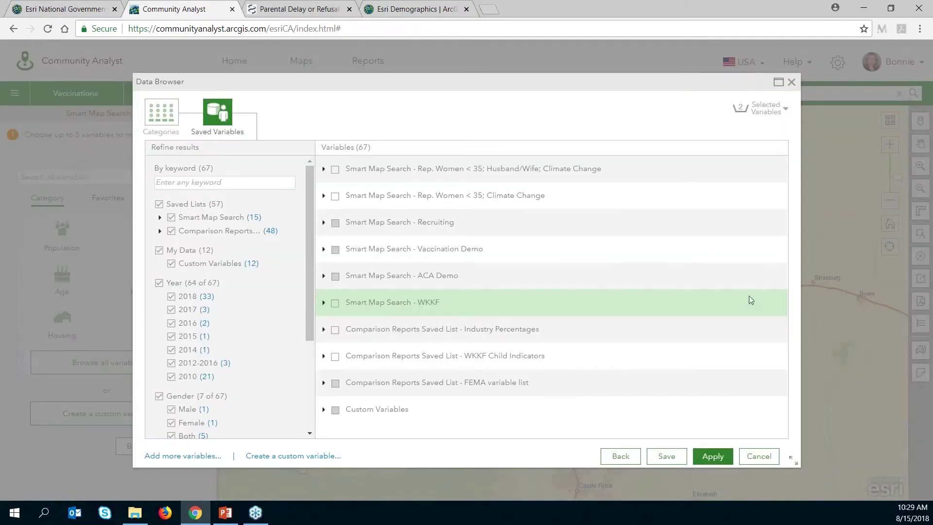
click(783, 111)
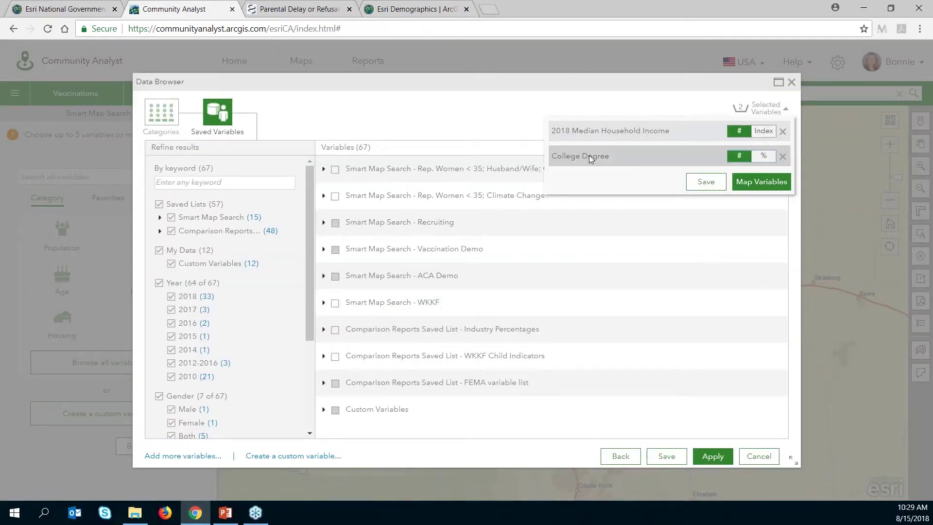
click(529, 104)
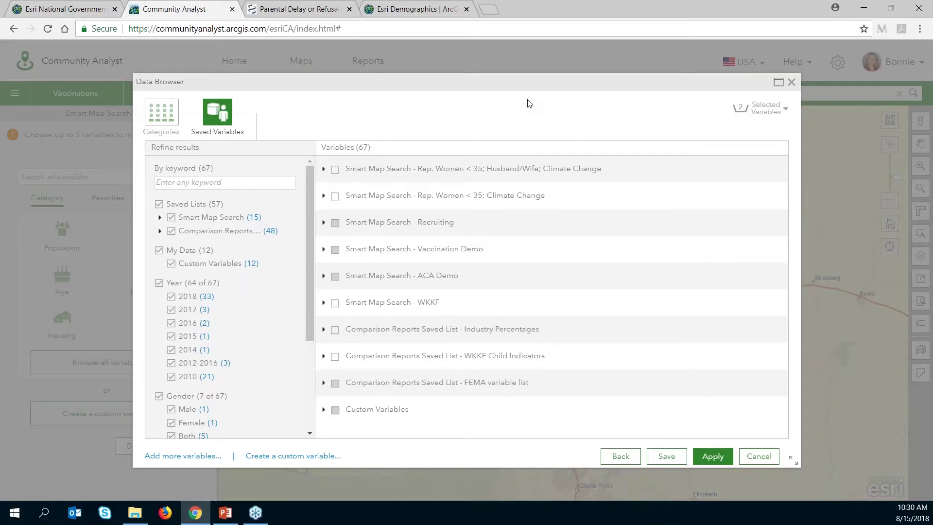
Search the variables for "white" and select 2010 Family Households with a White Non-Hispanic Householder and Own Children Age <18 (U.S. Census).
click(163, 120)
click(480, 111)
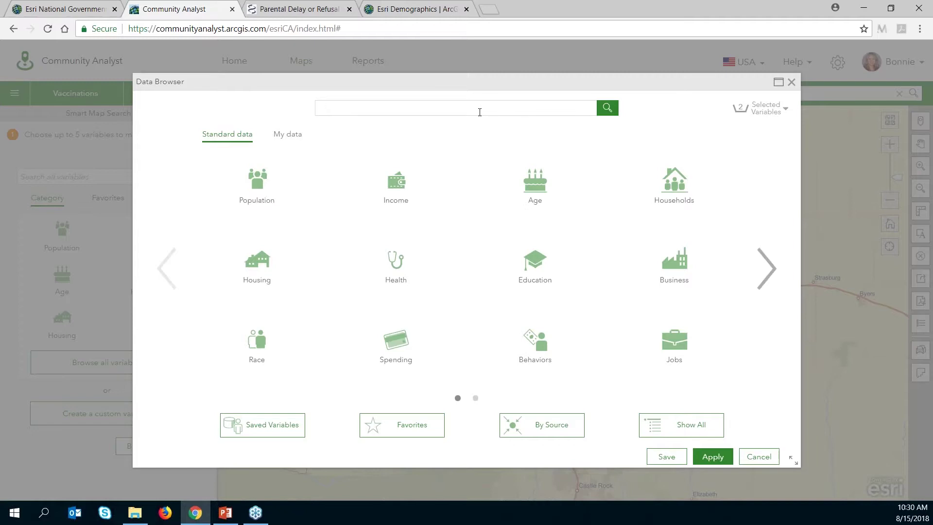
text(white)
key(Return)
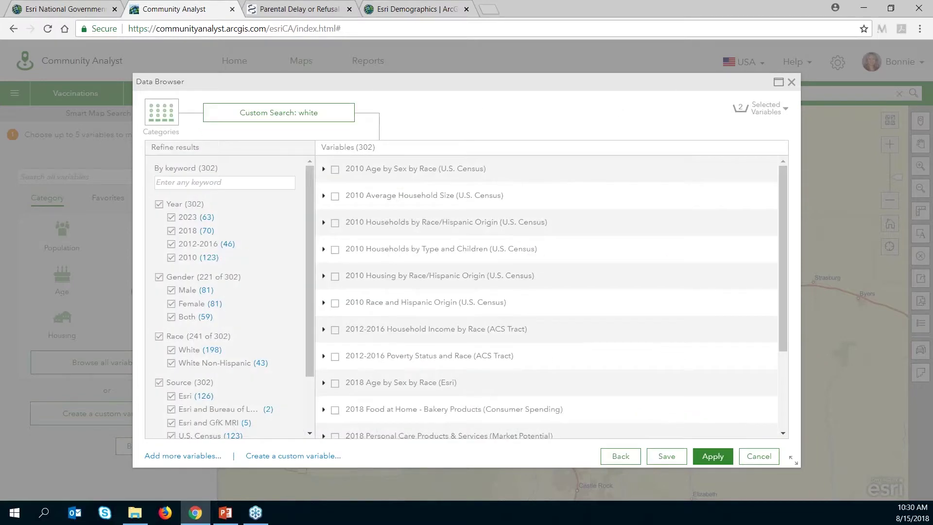
scroll(480, 291, down, 3)
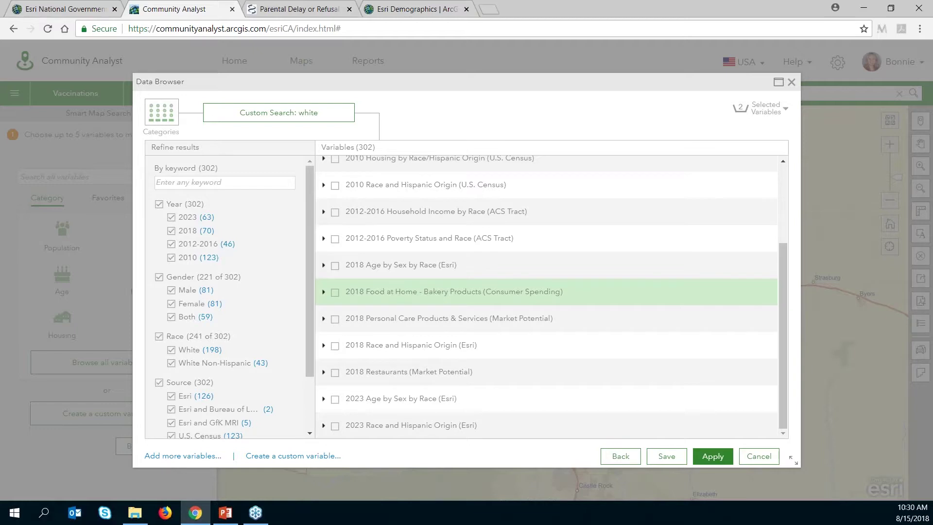
scroll(479, 290, up, 3)
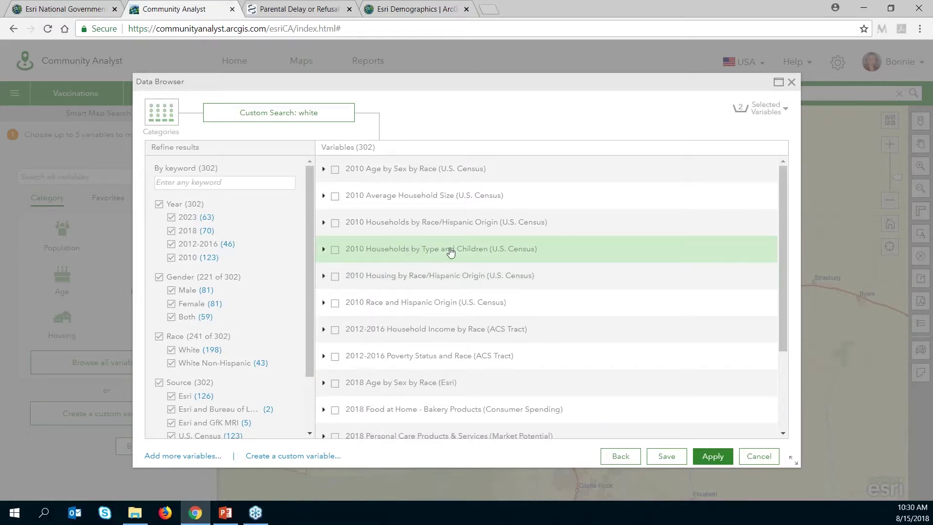
click(323, 250)
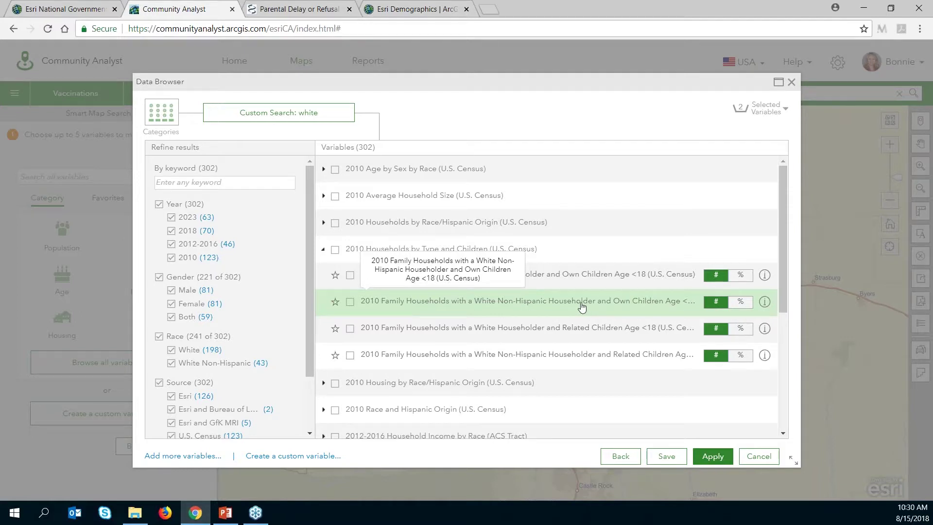
click(399, 303)
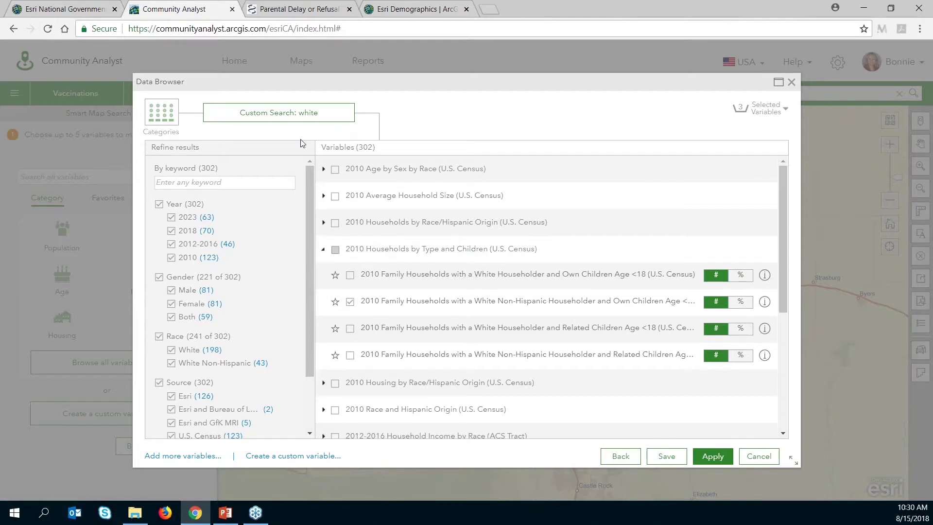
Search the variables for "health insurance" and expand the 2018 Health Care (Consumer Spending) group.
click(161, 113)
click(358, 106)
text(insr)
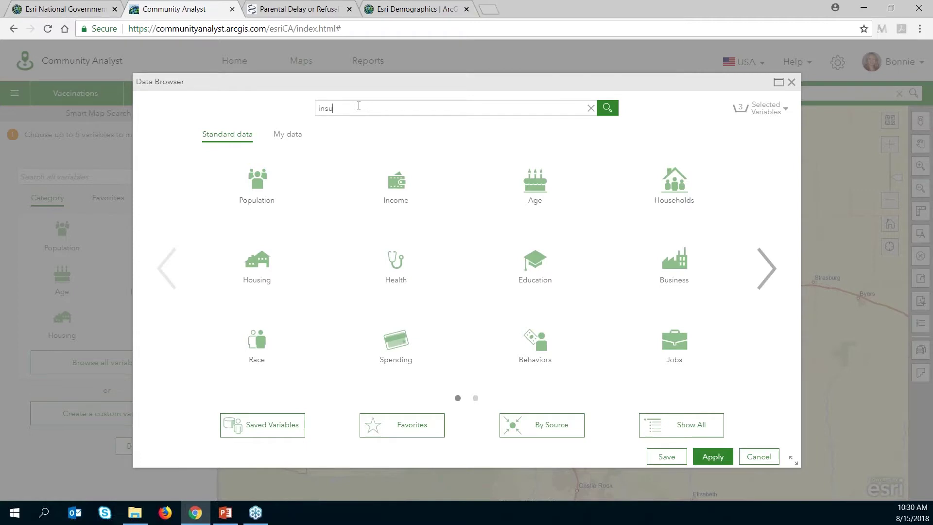
text(hel)
key(Return)
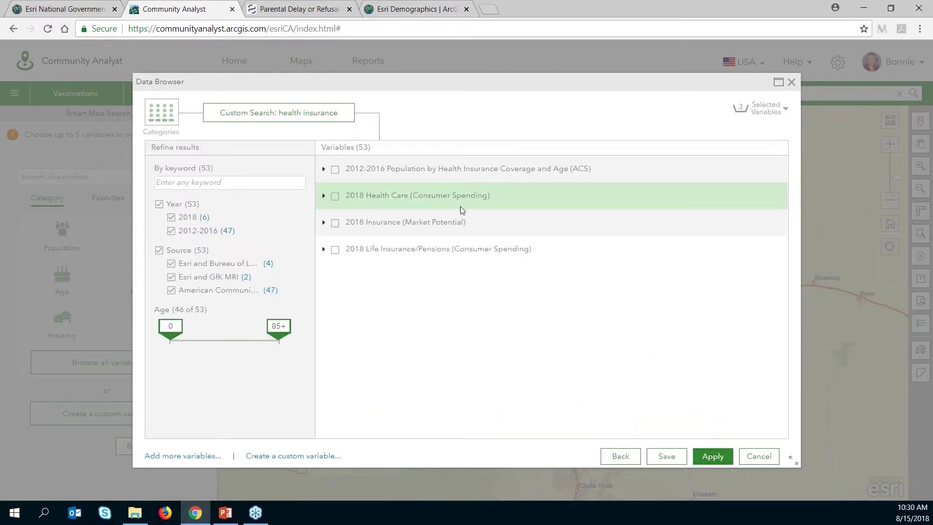
click(323, 196)
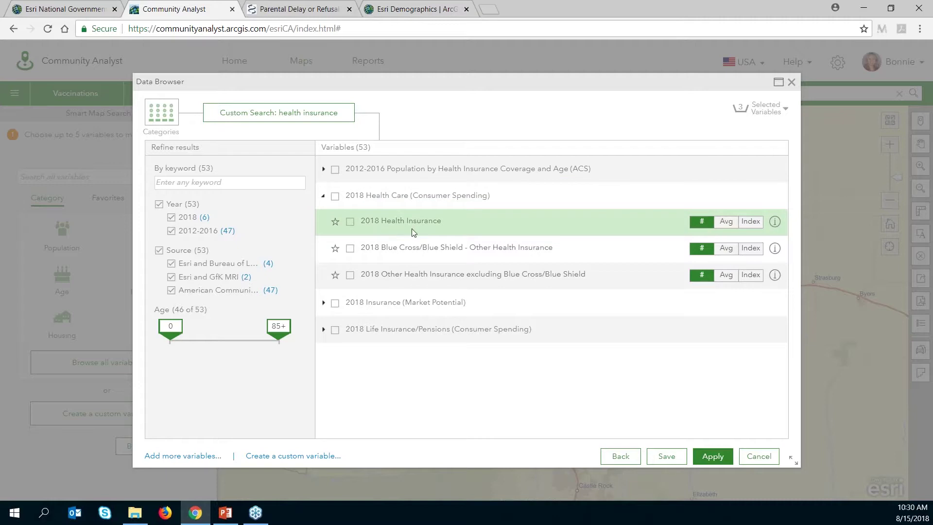
Look through the 2012-2016 ACS health insurance coverage variables, then select 2018 Health Insurance from the consumer spending group and return to the categories.
click(323, 169)
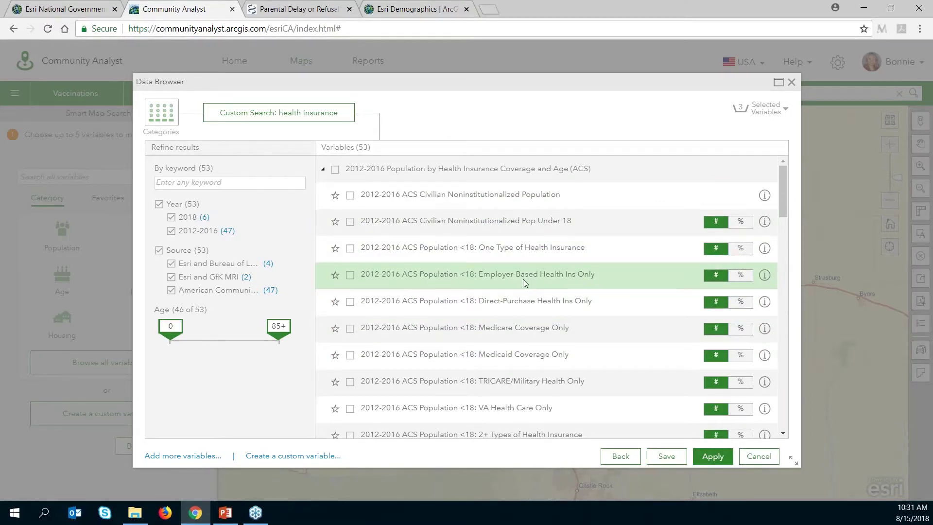
scroll(570, 393, down, 6)
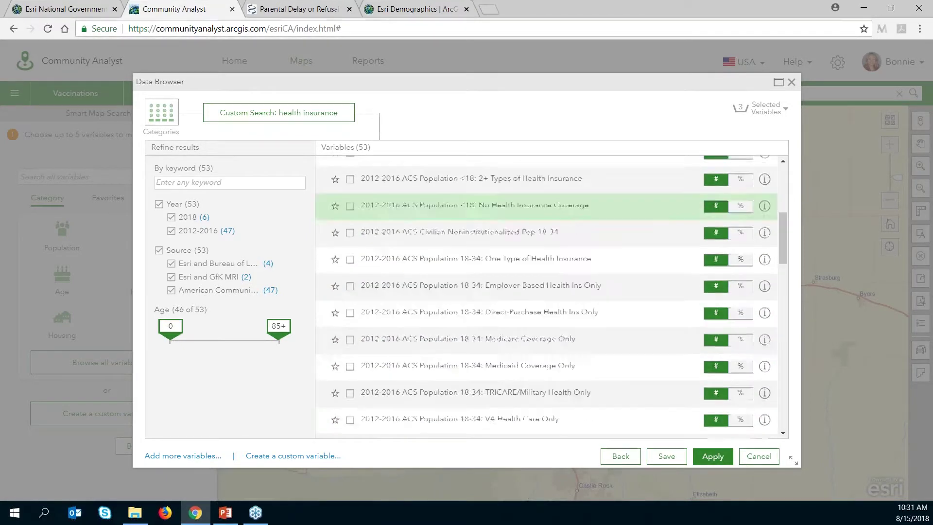
scroll(540, 308, down, 1)
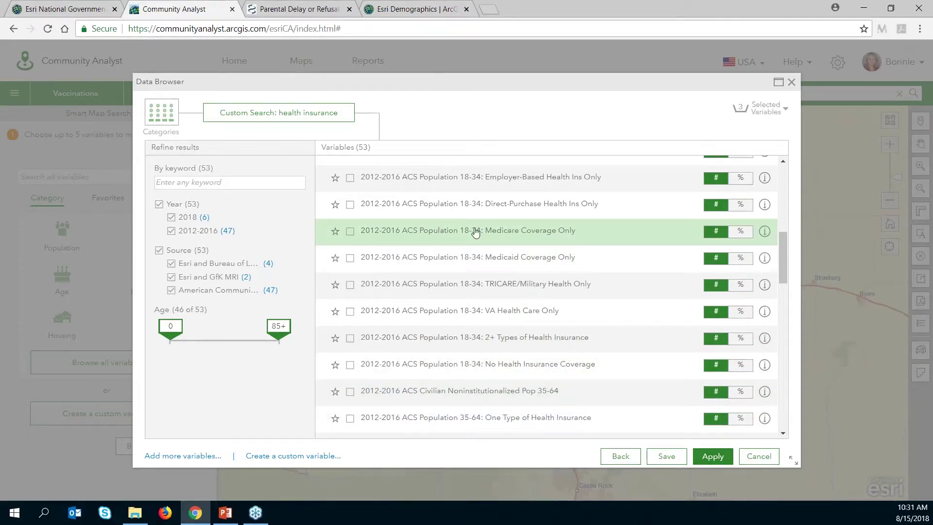
scroll(476, 313, up, 4)
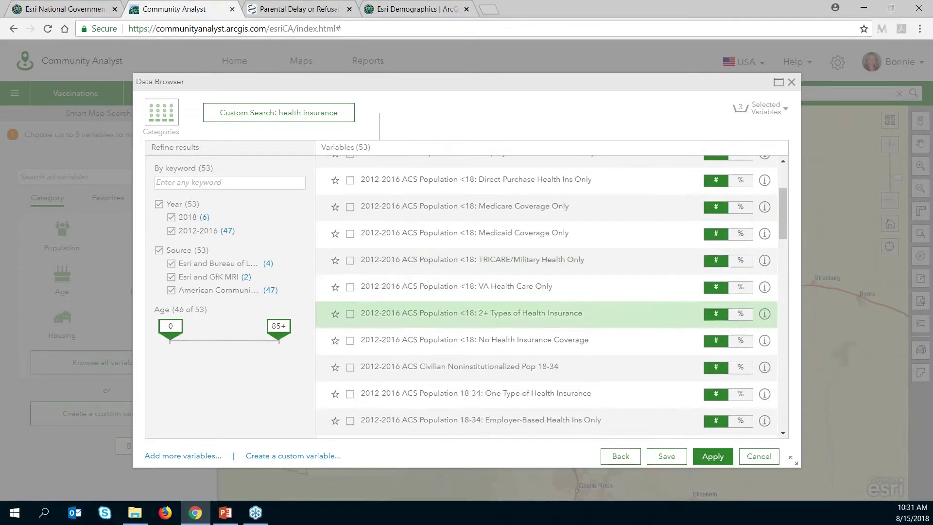
scroll(447, 218, up, 2)
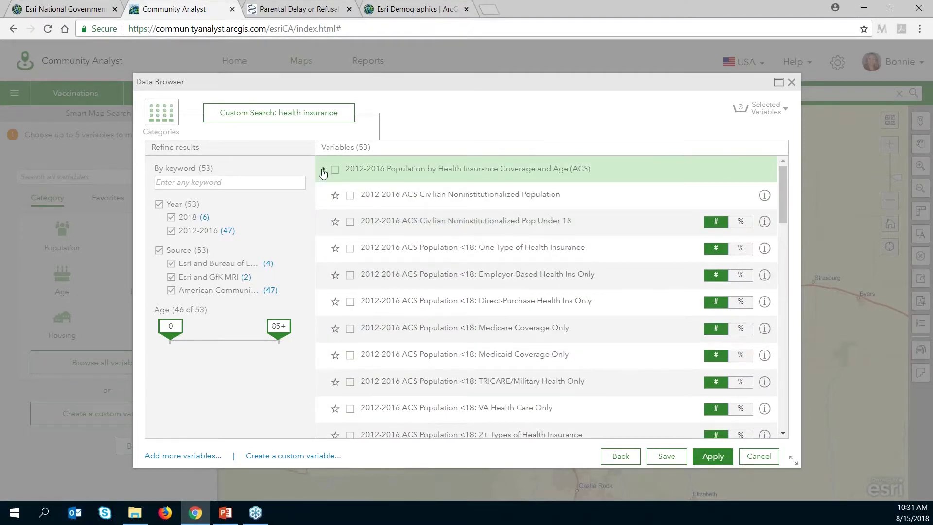
click(323, 169)
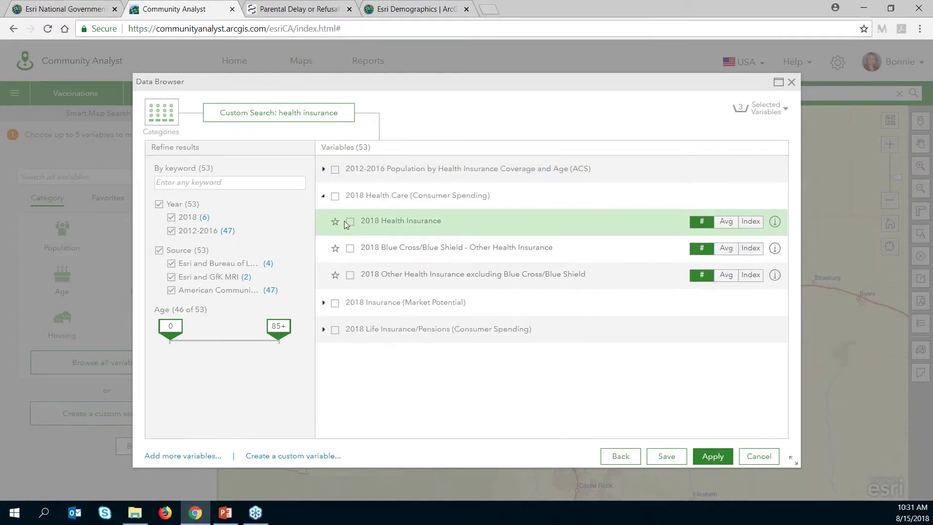
click(409, 224)
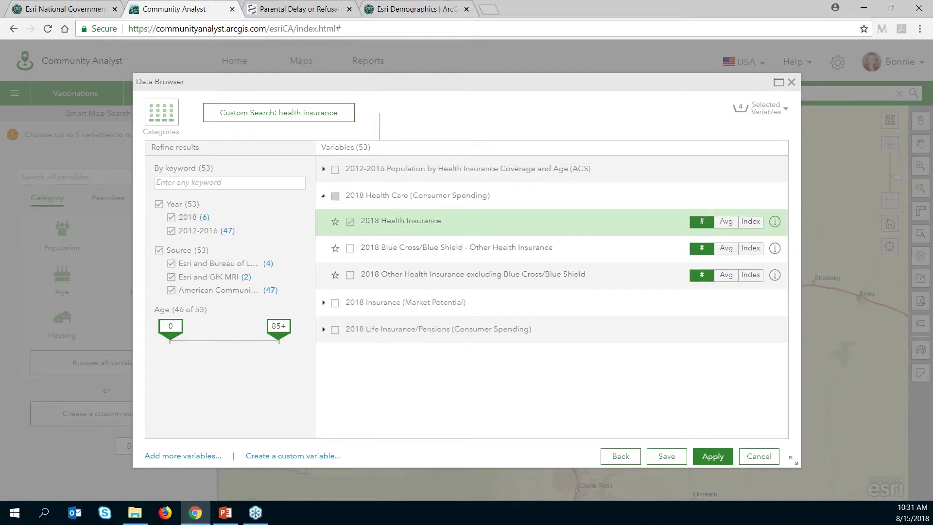
click(161, 117)
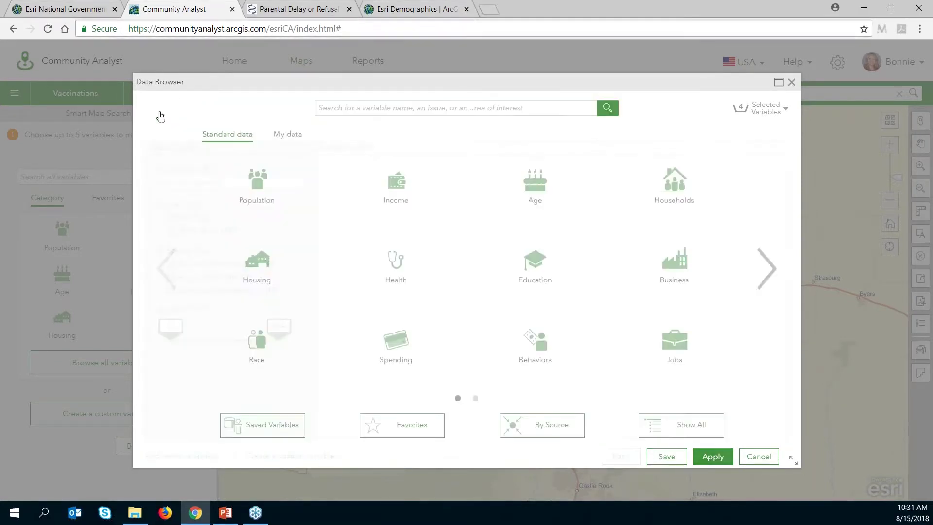
Search the variables for "foreign trips", select 2018 Took 3+ foreign non-business trips in last 3 years, and apply the five selected variables.
click(429, 113)
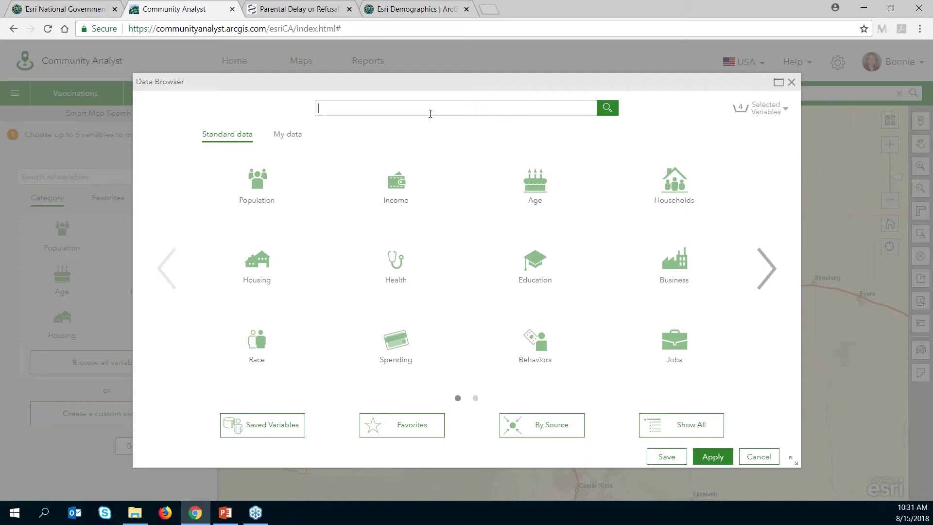
text(foreign trips)
key(Return)
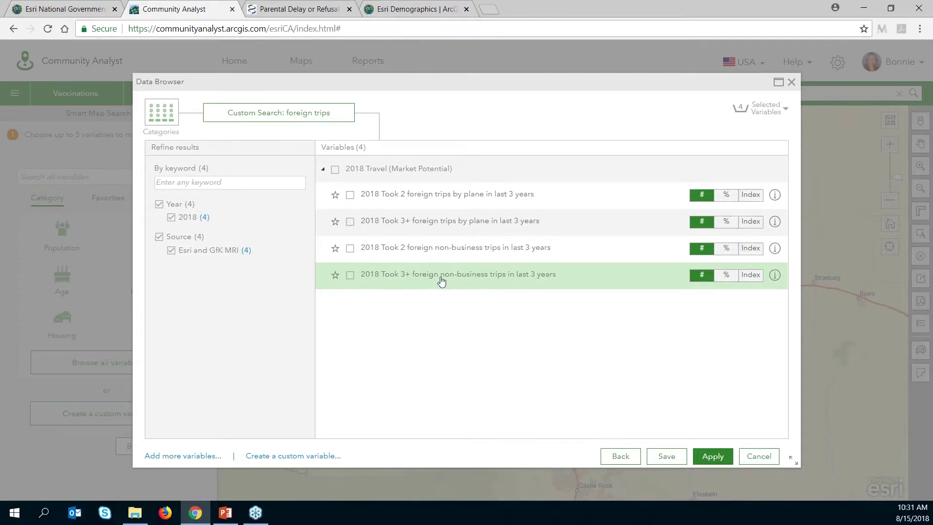
click(421, 280)
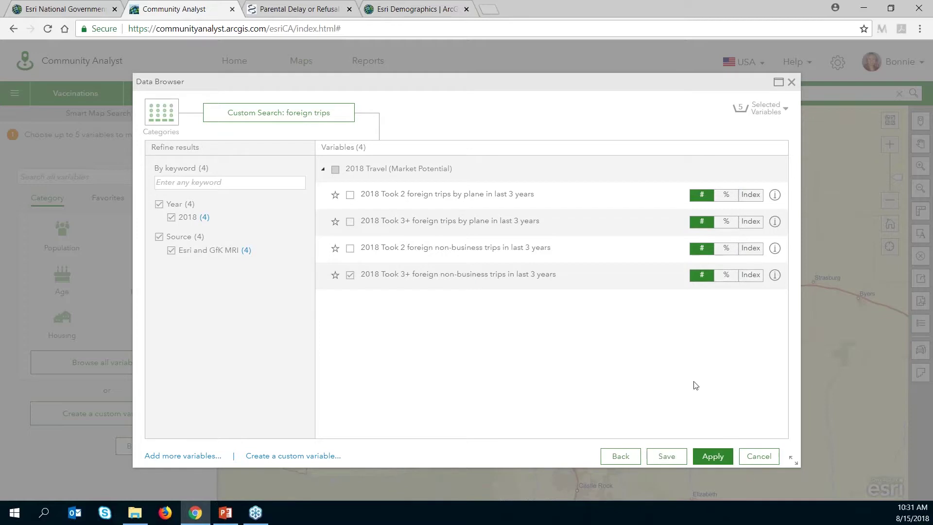
click(712, 457)
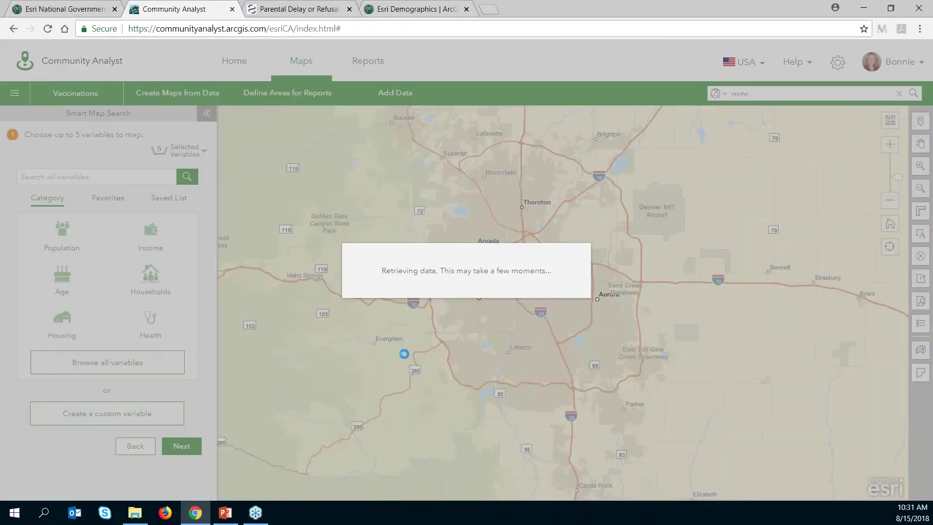
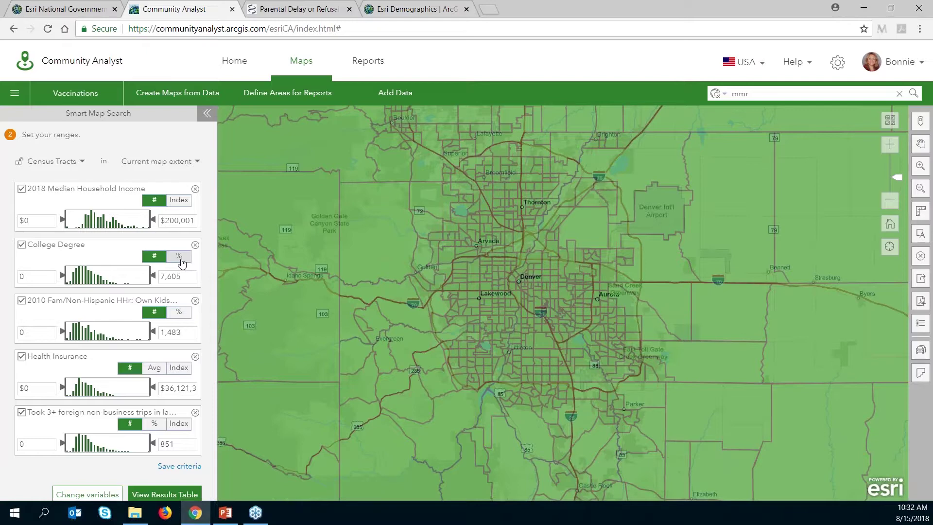
Switch College Degree and the non-Hispanic families with own kids variable to percent, and Health Insurance and foreign trips to index.
click(180, 261)
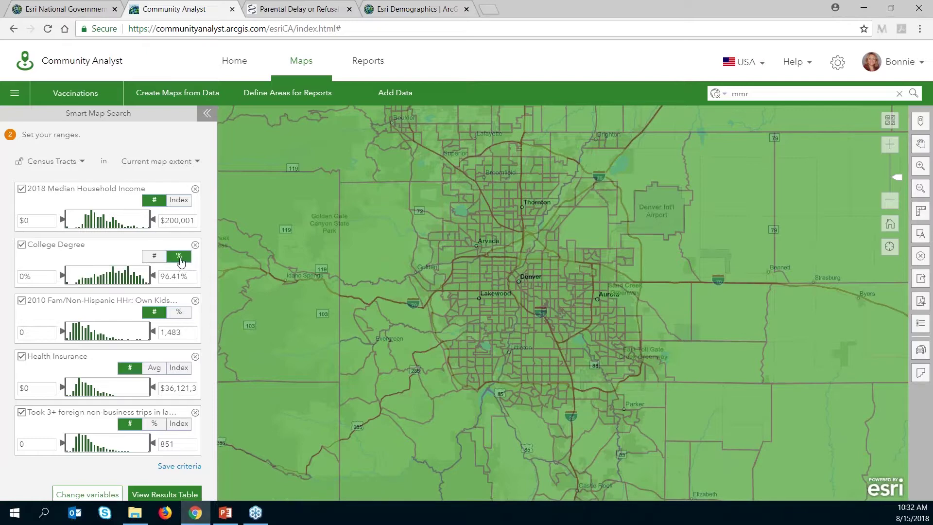
click(179, 316)
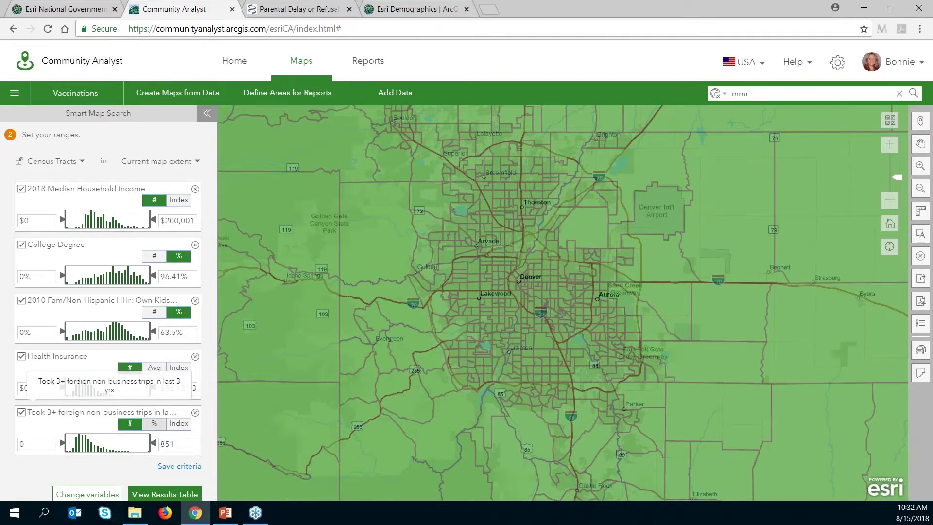
click(185, 429)
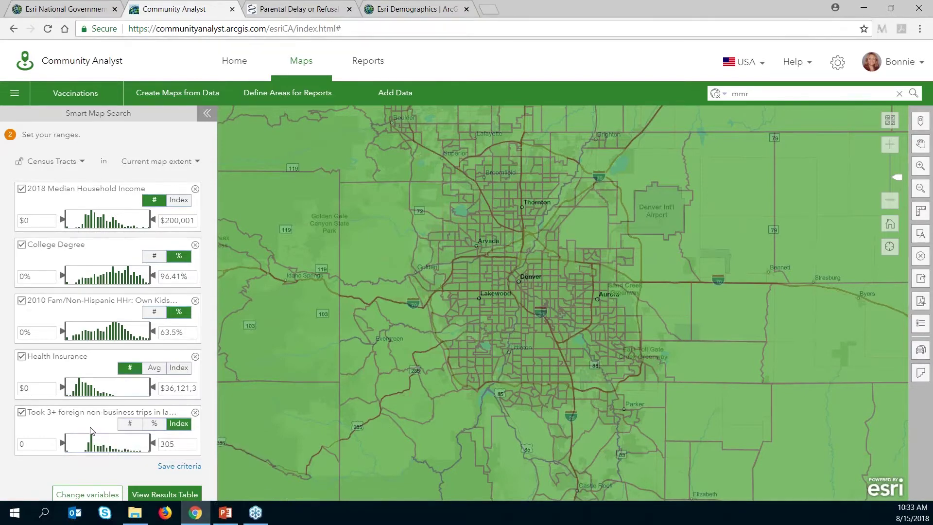
mouse_move(65, 443)
click(176, 369)
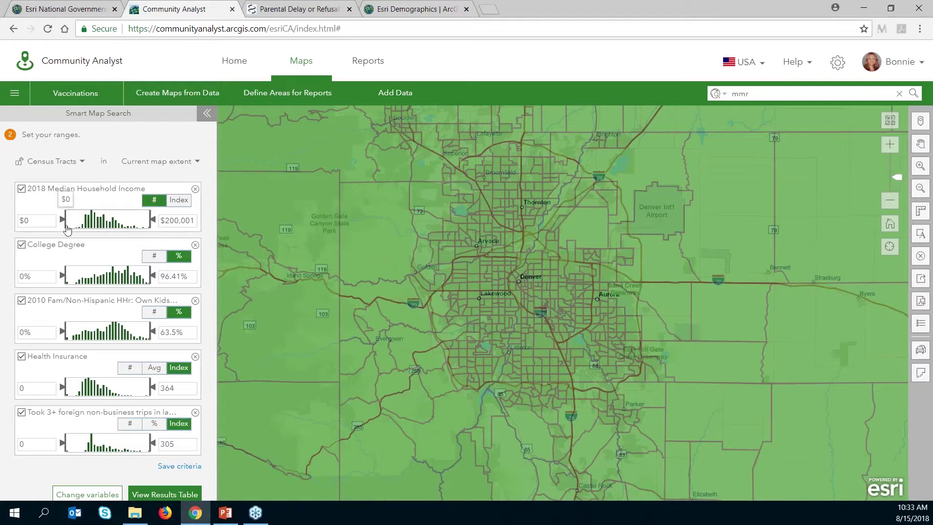
Set the minimum 2018 Median Household Income to $100,000 and check the values of a census tract west of Denver.
click(43, 222)
text(100,000)
key(Return)
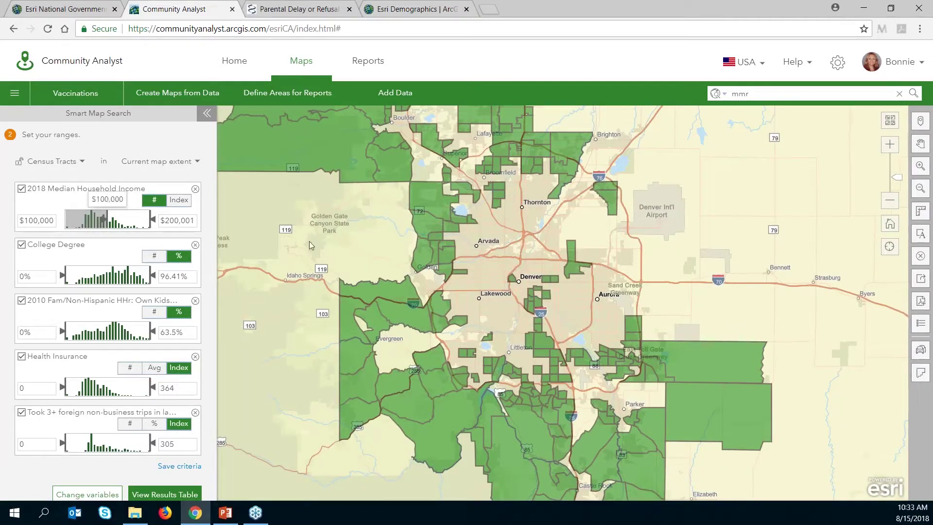
mouse_move(250, 252)
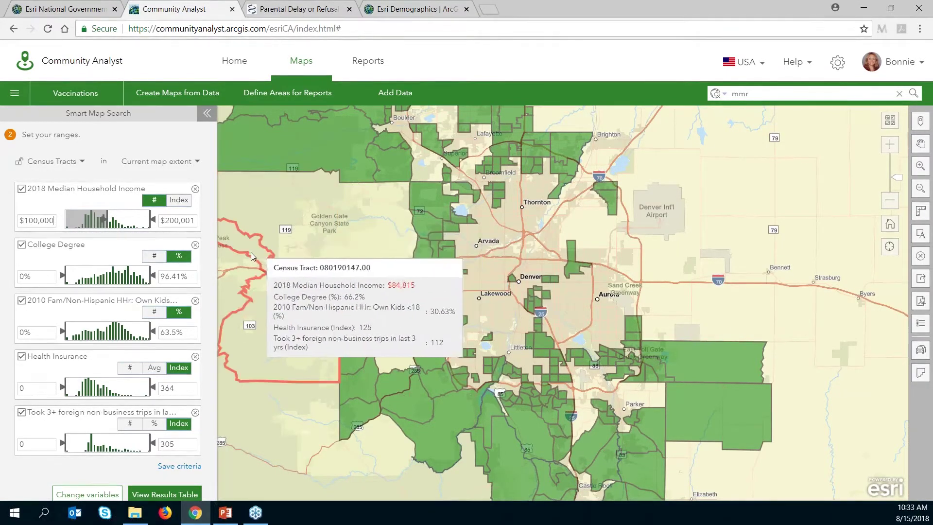
Raise the College Degree minimum to 48.7% and check the values of a matching census tract northwest of Denver.
click(22, 276)
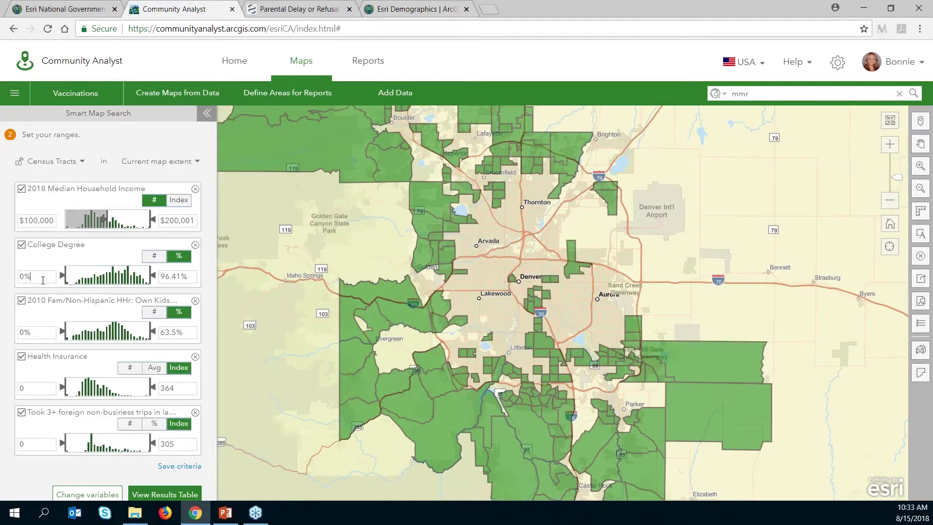
drag(62, 280, 109, 282)
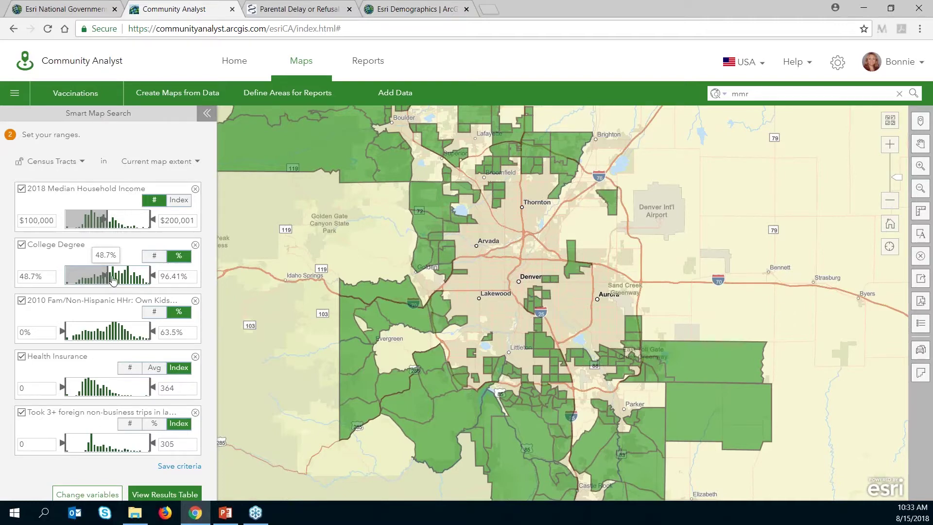
mouse_move(438, 226)
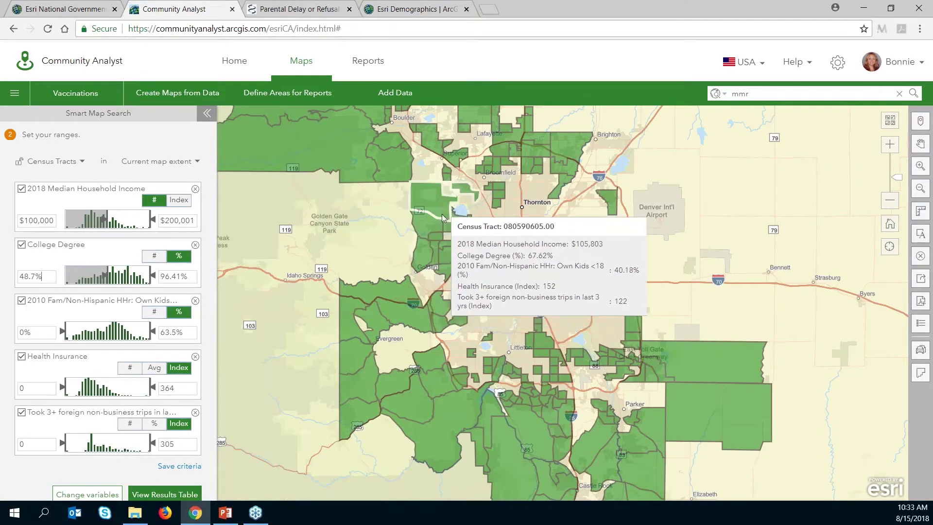
At ZIP code level, set minimums of 30% for College Degree and non-Hispanic families with own kids, and 100 for Health Insurance and foreign trips.
click(893, 203)
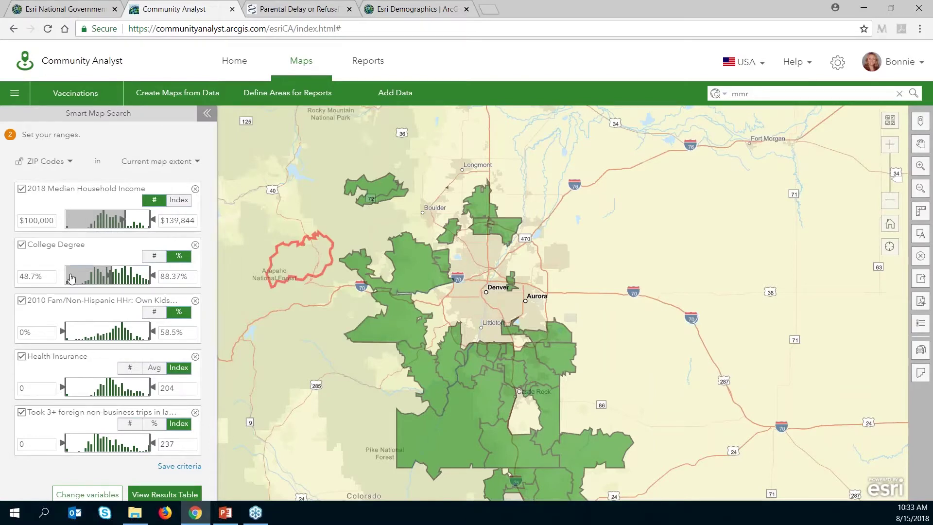
click(42, 275)
text(30%)
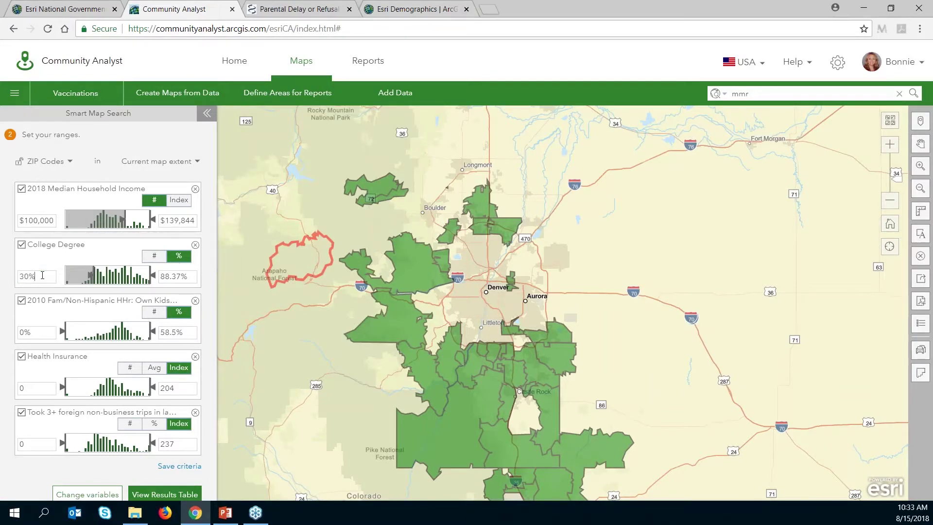
click(34, 336)
text(30)
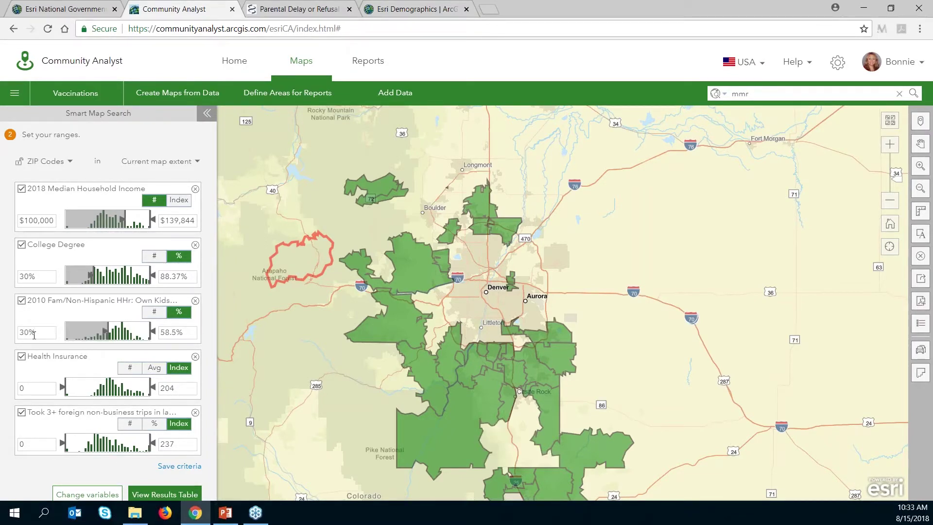
click(33, 391)
text(100)
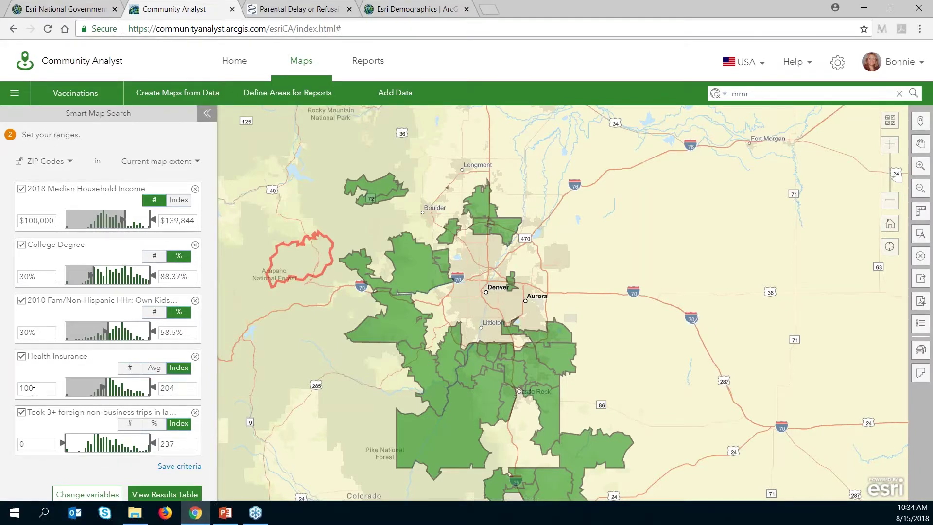
click(28, 442)
text(100)
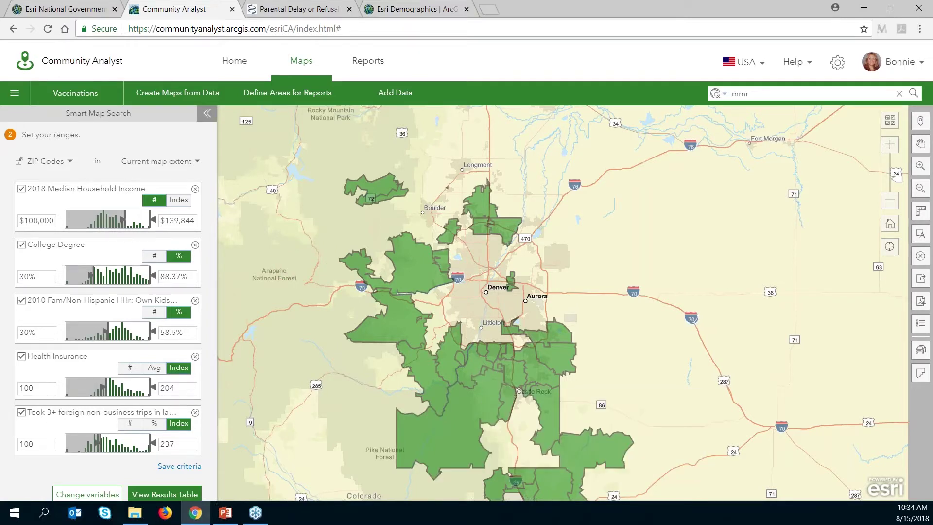
Raise the minimums to 50.46% for College Degree and 39.4% for non-Hispanic families with own kids, and inspect the matching ZIP codes.
mouse_move(106, 334)
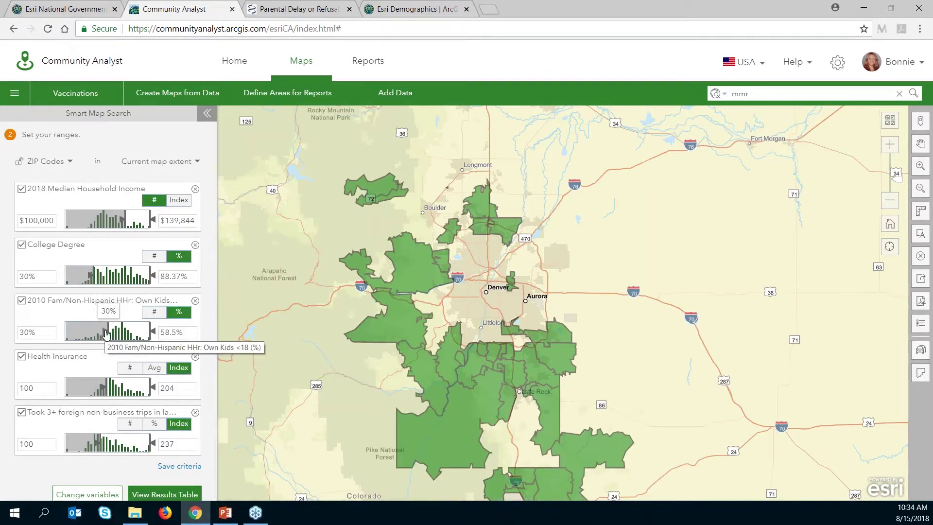
drag(96, 278, 115, 282)
drag(107, 332, 123, 336)
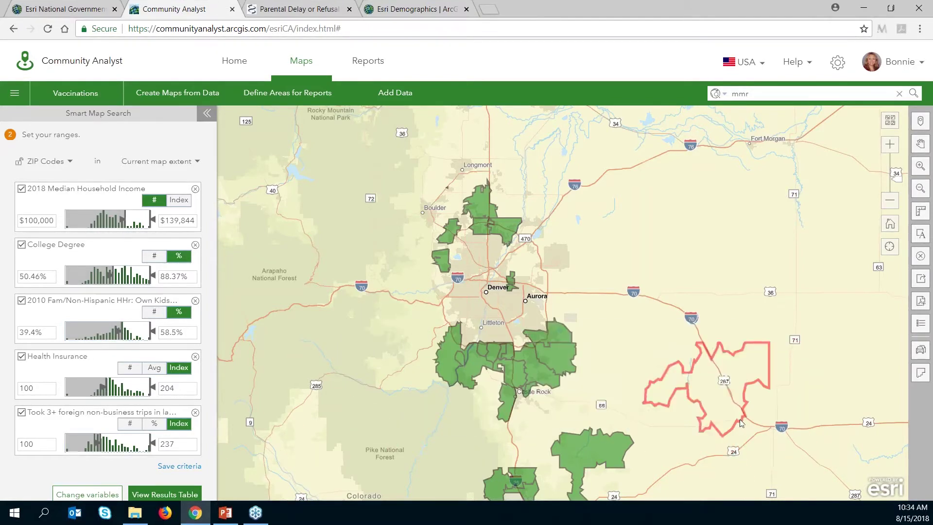
mouse_move(496, 215)
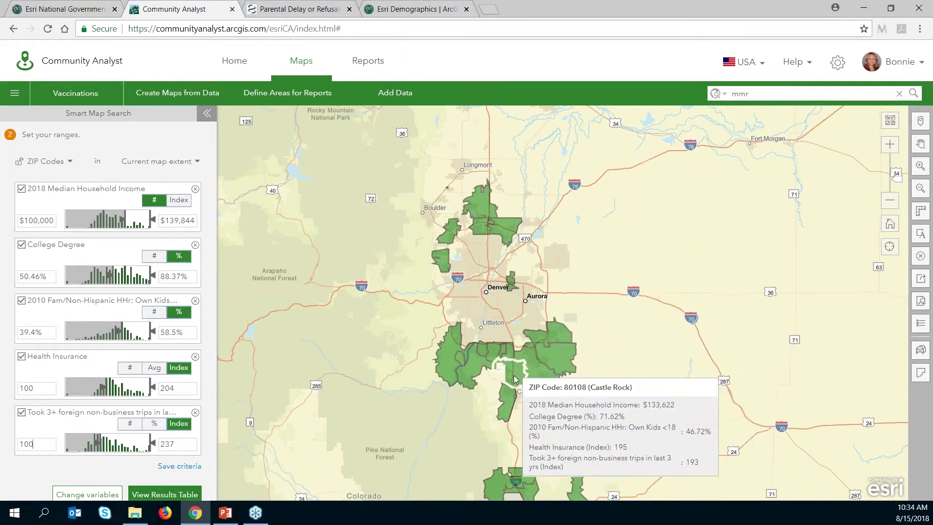
mouse_move(555, 355)
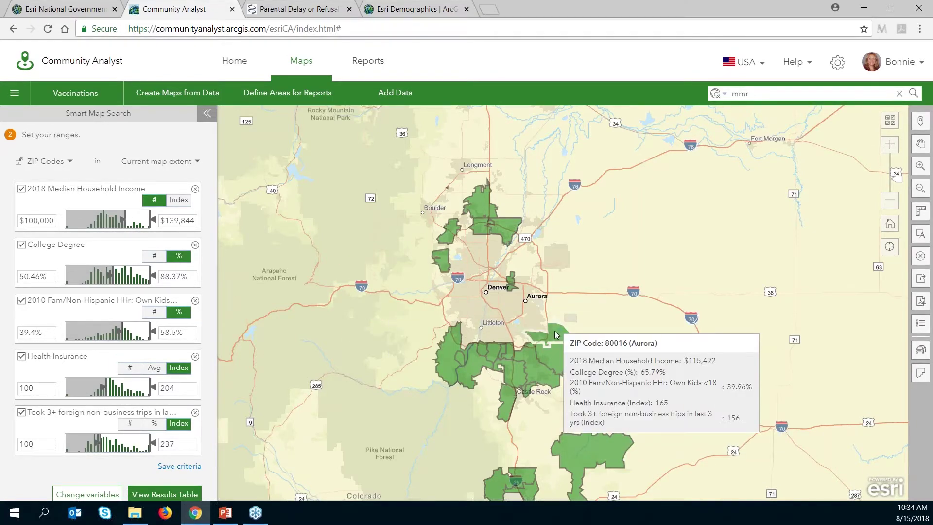
mouse_move(232, 166)
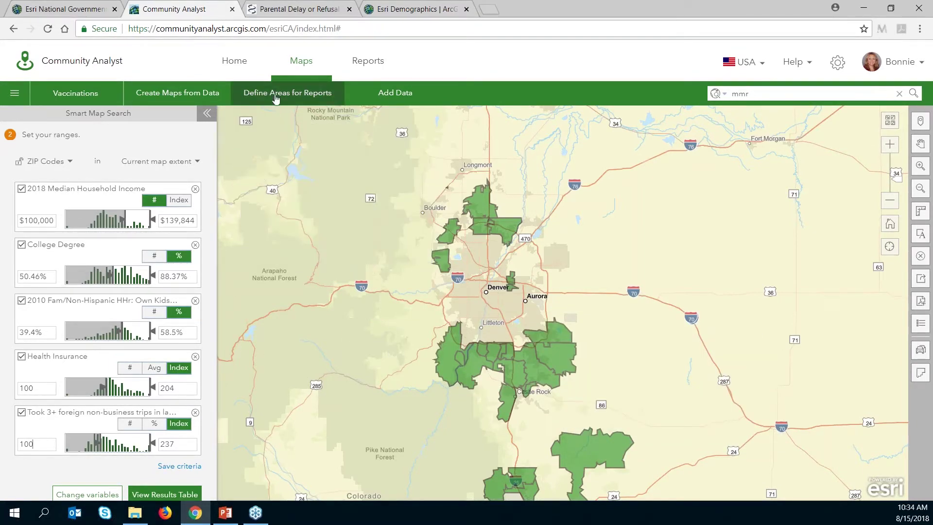
Draw a freehand polygon around the cluster of matching ZIP codes south of Denver, covering about 450 square miles.
mouse_move(444, 346)
click(287, 92)
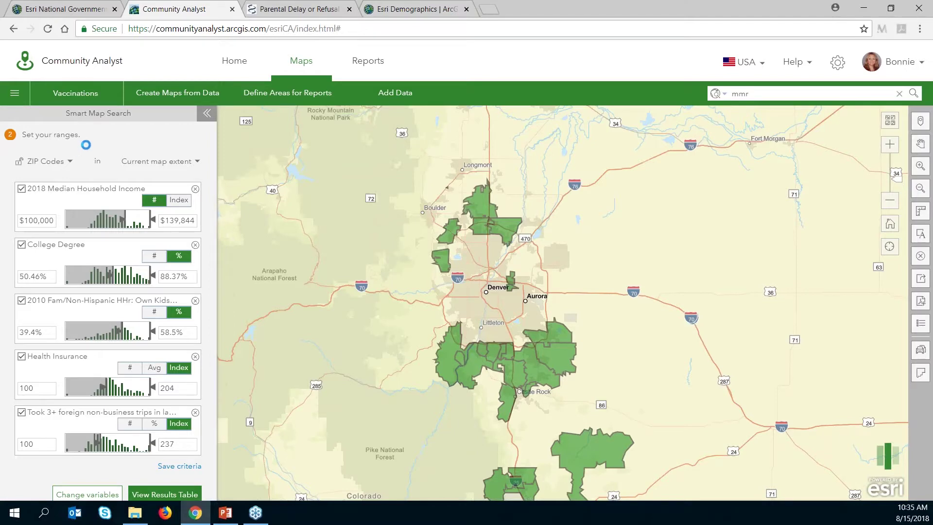
click(93, 168)
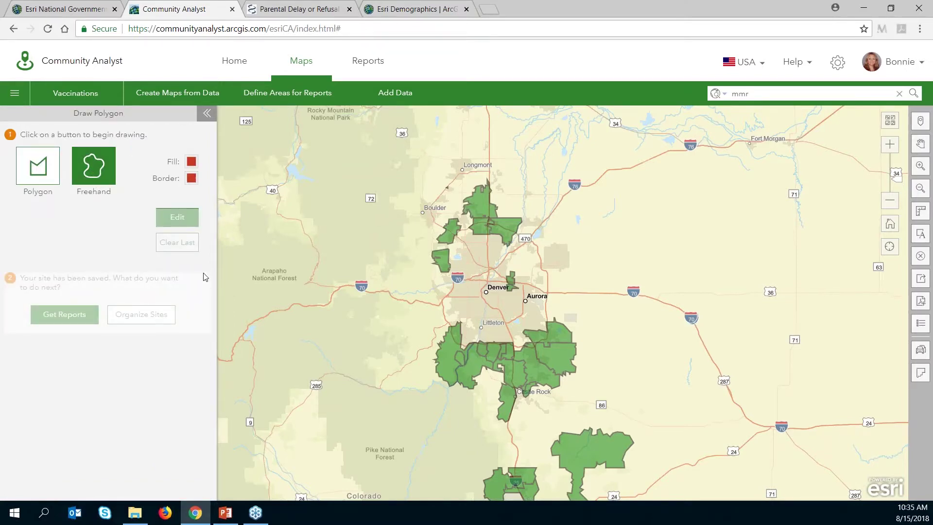
drag(460, 323, 463, 331)
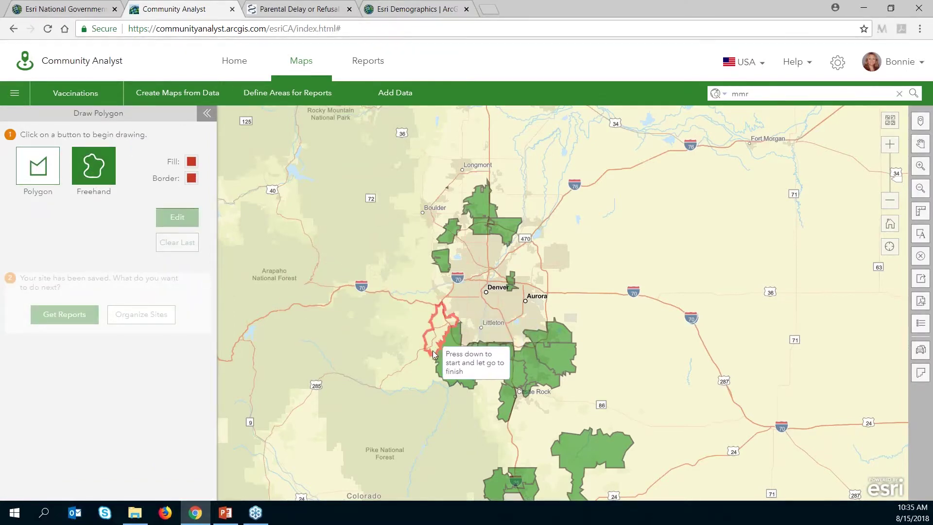
mouse_move(455, 321)
mouse_down()
mouse_move(401, 415)
mouse_move(498, 389)
mouse_move(482, 383)
mouse_move(501, 375)
mouse_move(506, 413)
mouse_move(519, 396)
mouse_move(559, 430)
mouse_move(596, 345)
mouse_move(577, 361)
mouse_move(575, 335)
mouse_move(556, 322)
mouse_move(513, 341)
mouse_move(488, 341)
mouse_move(462, 325)
mouse_up()
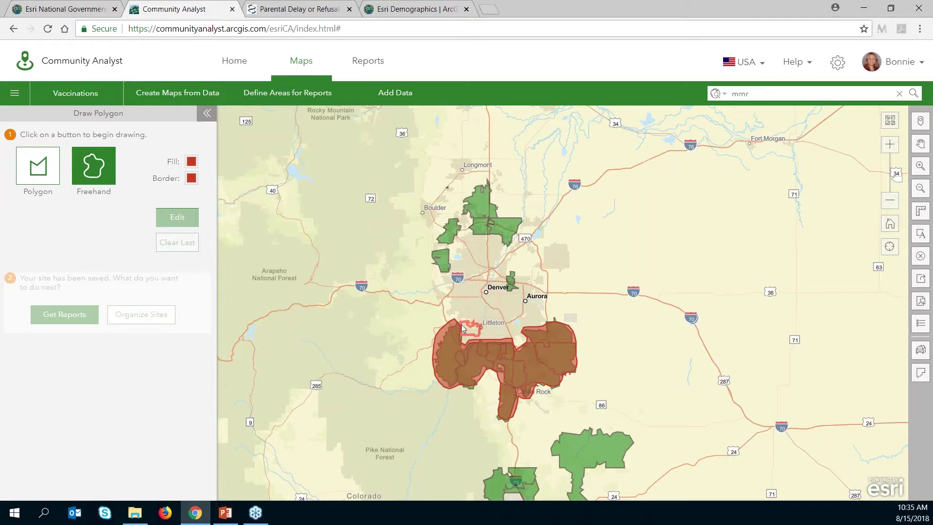
click(468, 331)
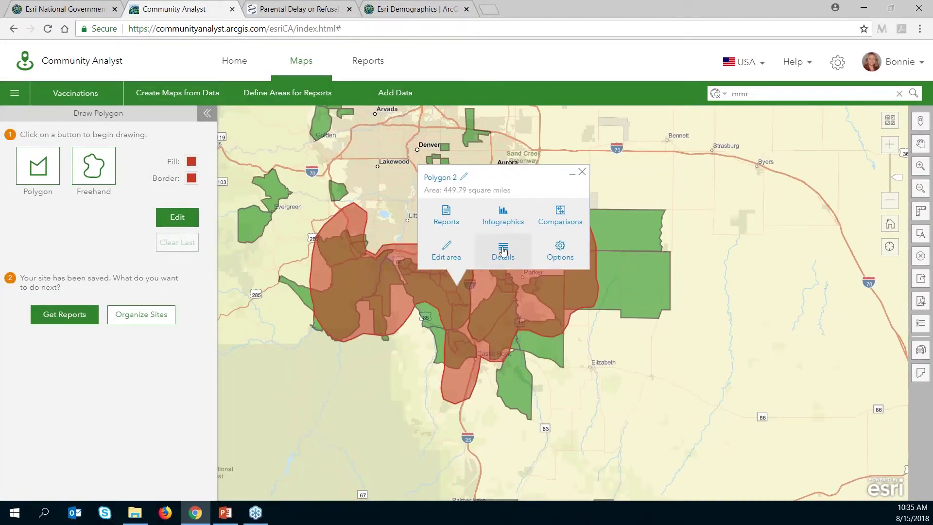
Run the Tapestry Segmentation Area Profile report as a PDF for the drawn polygon and open it.
click(889, 200)
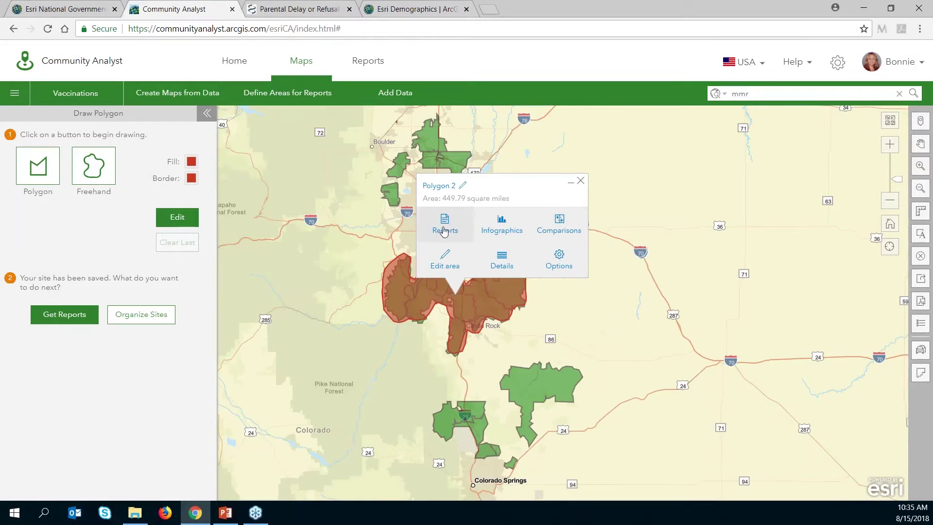
click(446, 229)
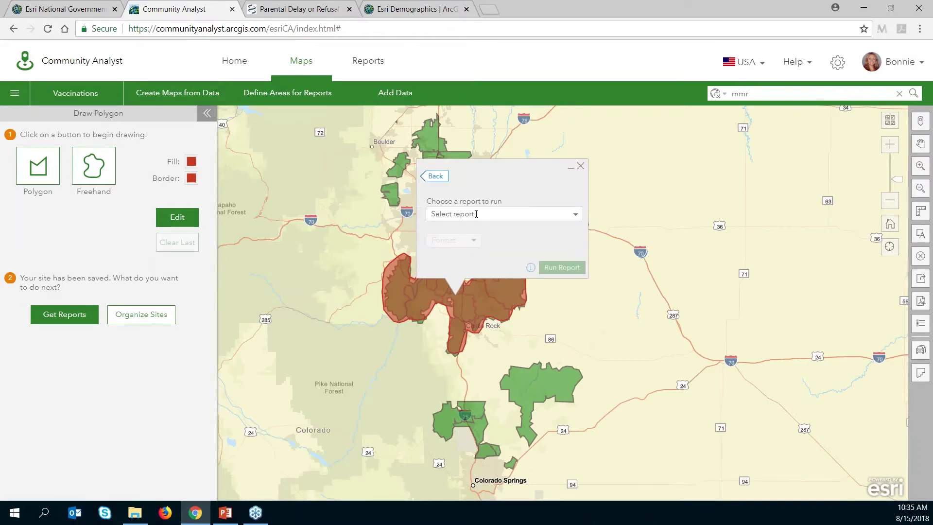
click(564, 213)
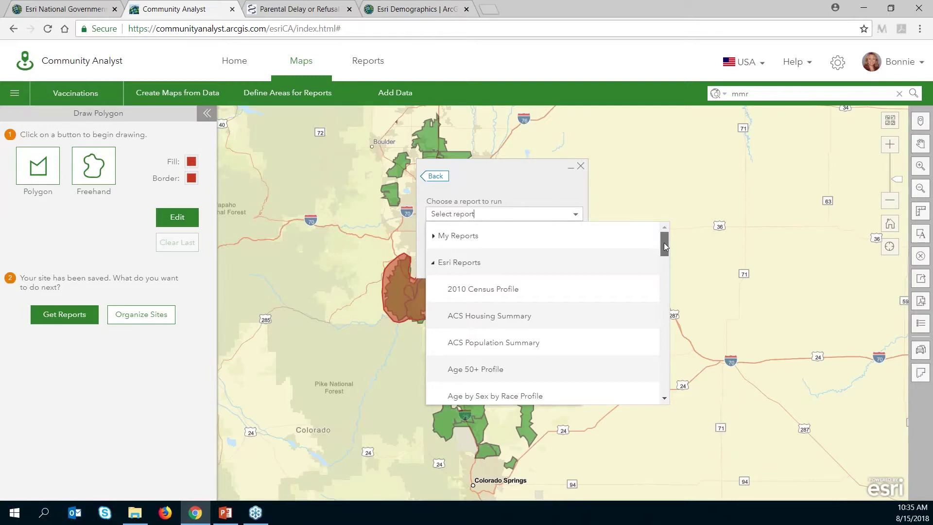
drag(664, 243, 612, 381)
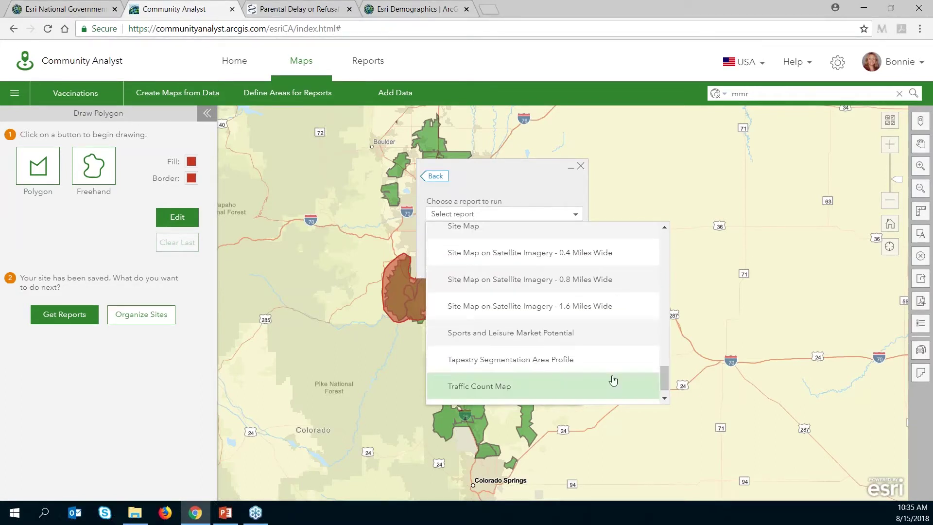
click(569, 360)
click(563, 268)
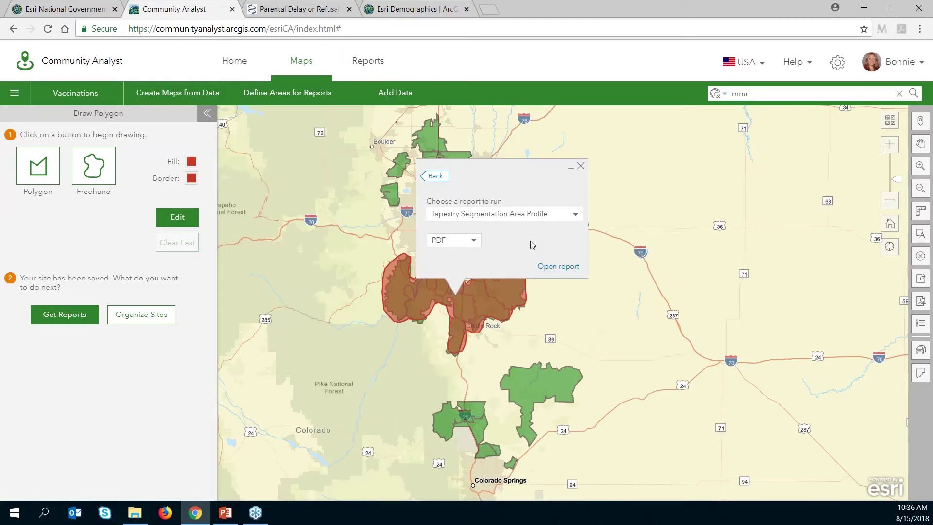
click(555, 268)
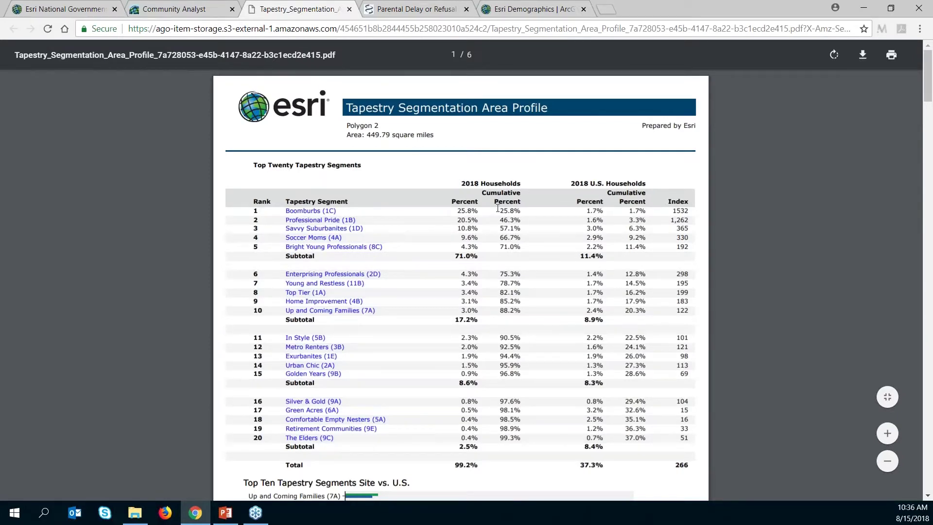
Open the Boomburbs (1C) segment flier from the Tapestry report and review its demographics and Market Profile, including the physical fitness point.
click(316, 212)
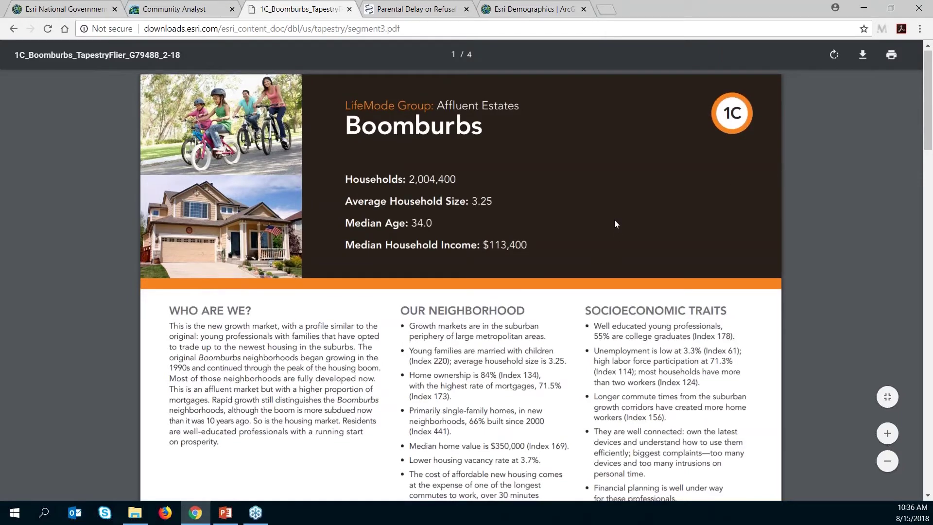
scroll(614, 223, down, 1)
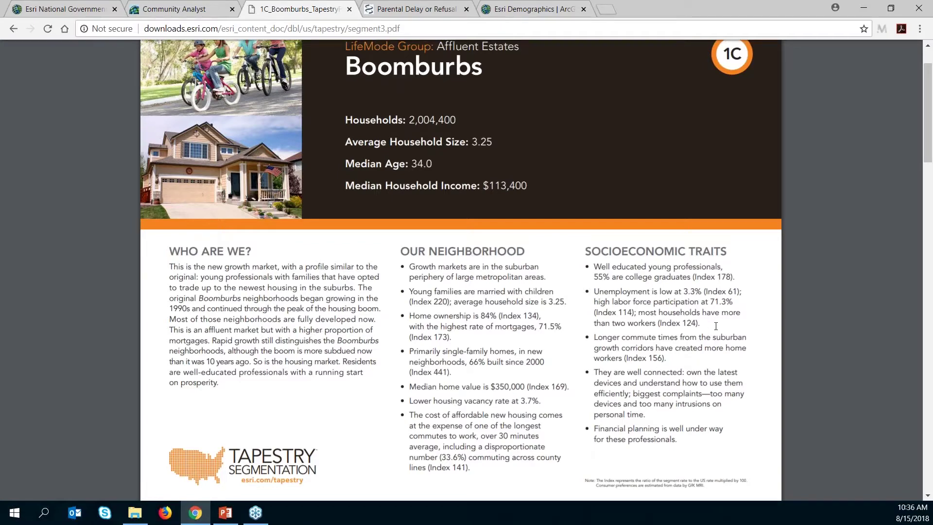
scroll(716, 326, down, 12)
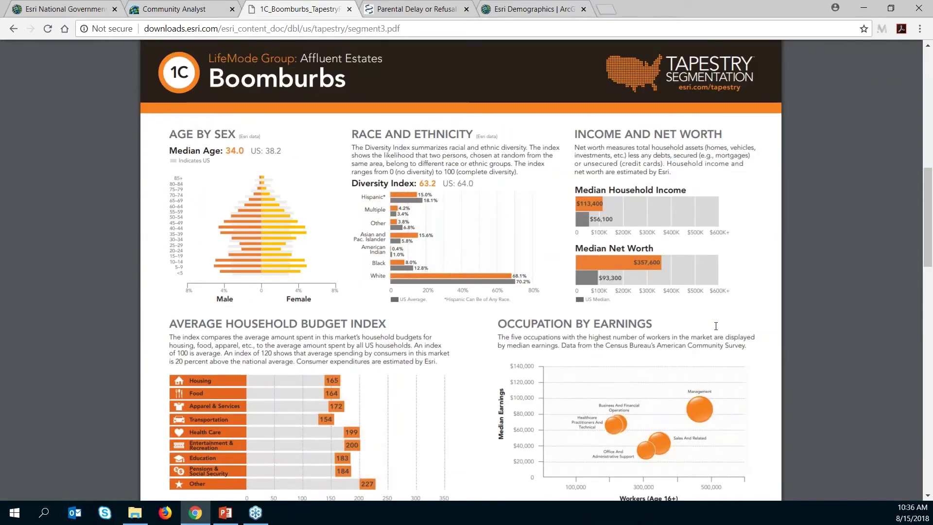
scroll(716, 325, down, 1)
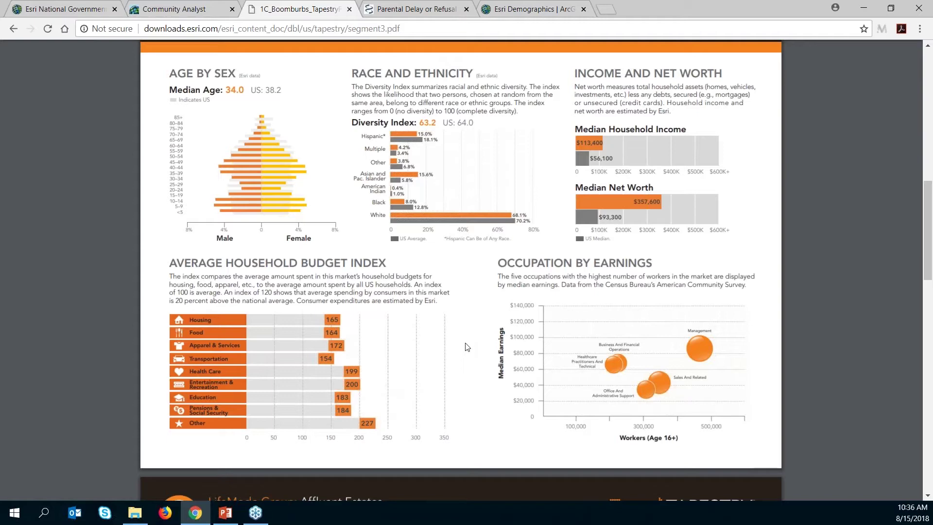
scroll(467, 346, down, 7)
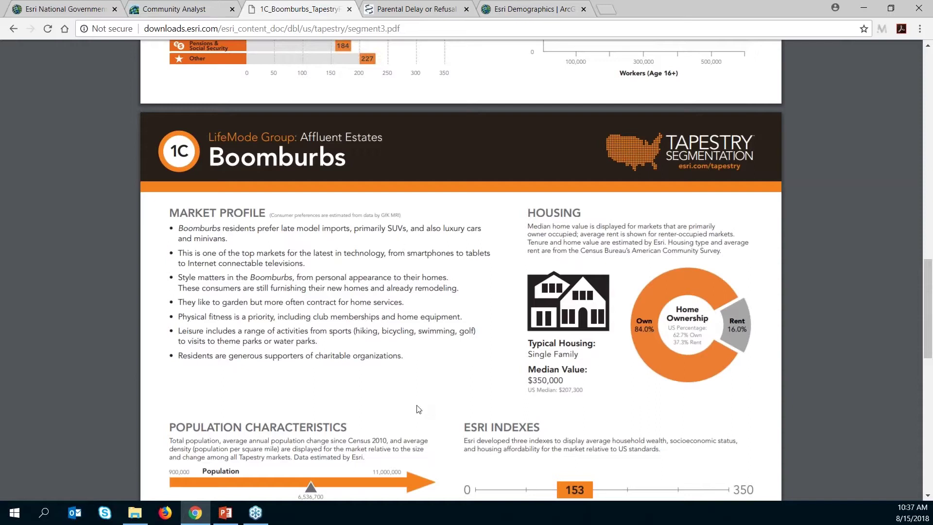
drag(181, 318, 465, 317)
click(331, 319)
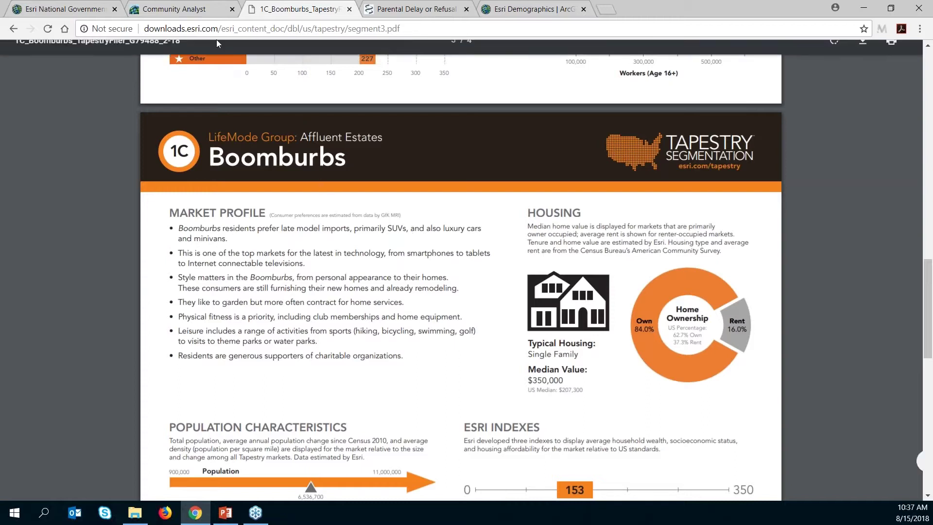
Return to the Community Analyst map, close the report pop-up, and run a Business and Facilities Search for "fitness clubs".
click(190, 11)
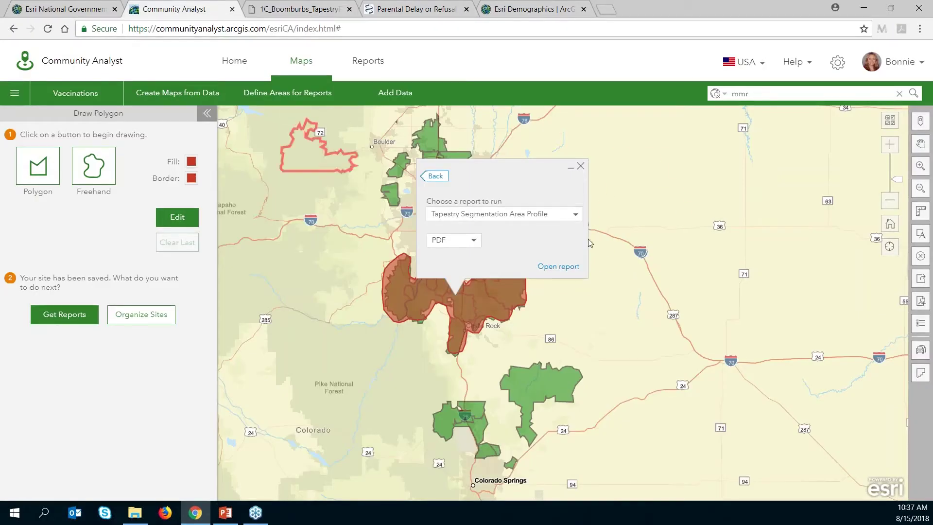
click(581, 168)
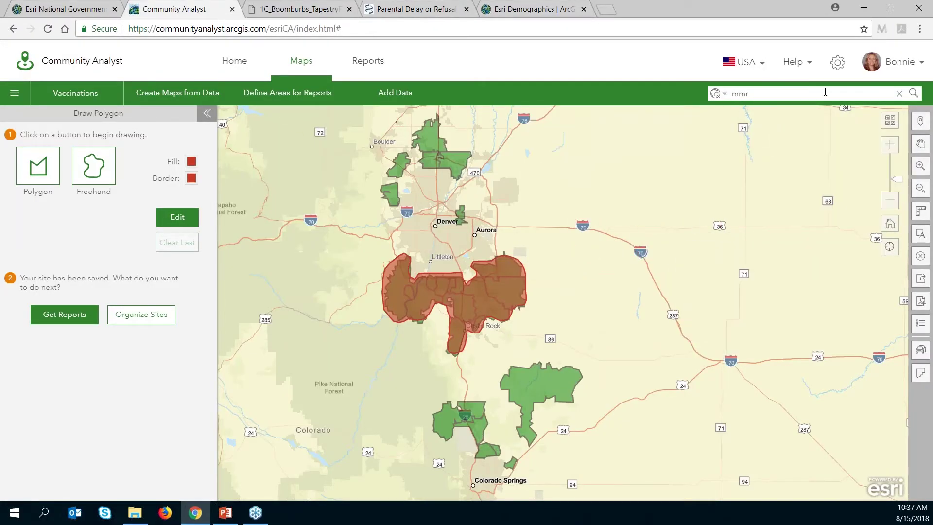
click(899, 94)
click(724, 94)
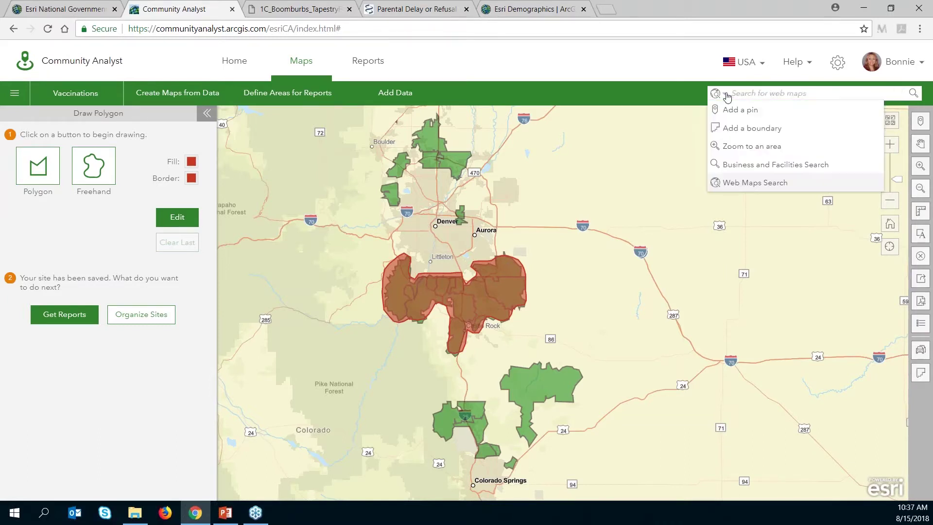
click(757, 165)
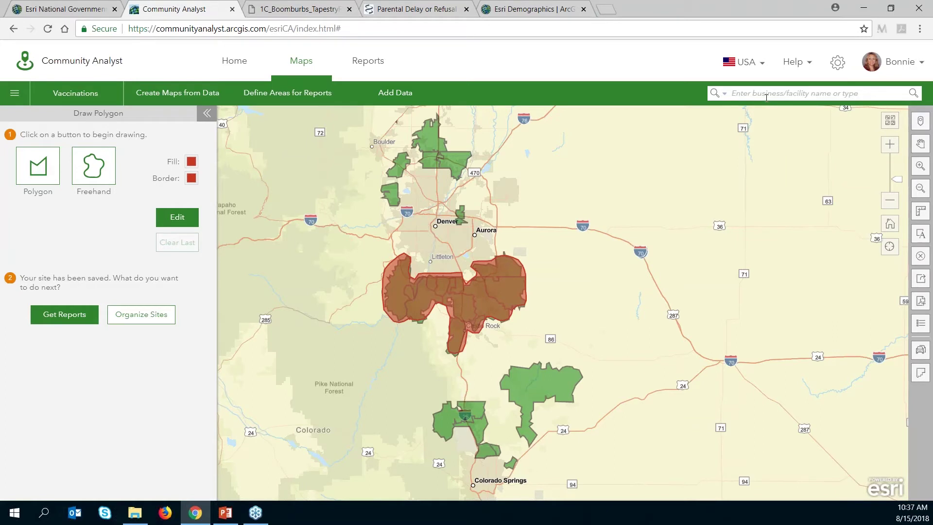
text(fitness club)
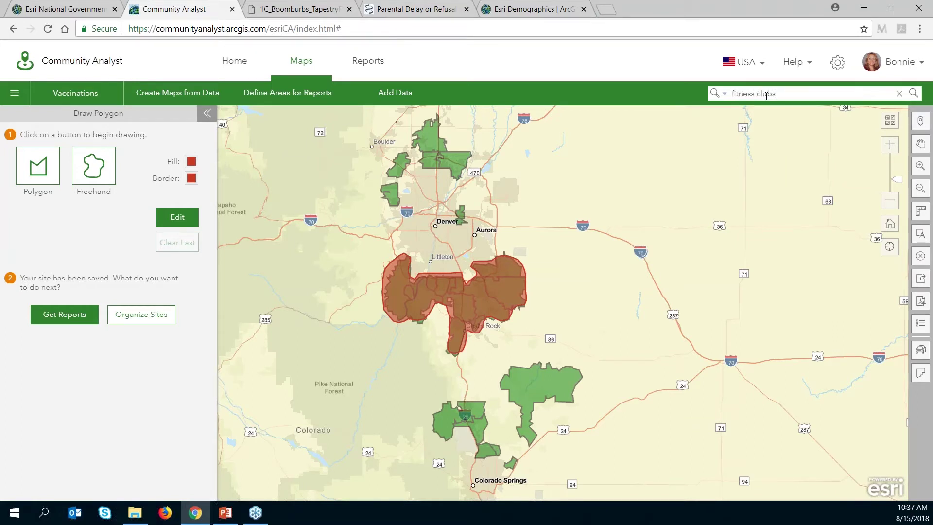
text(s)
key(Return)
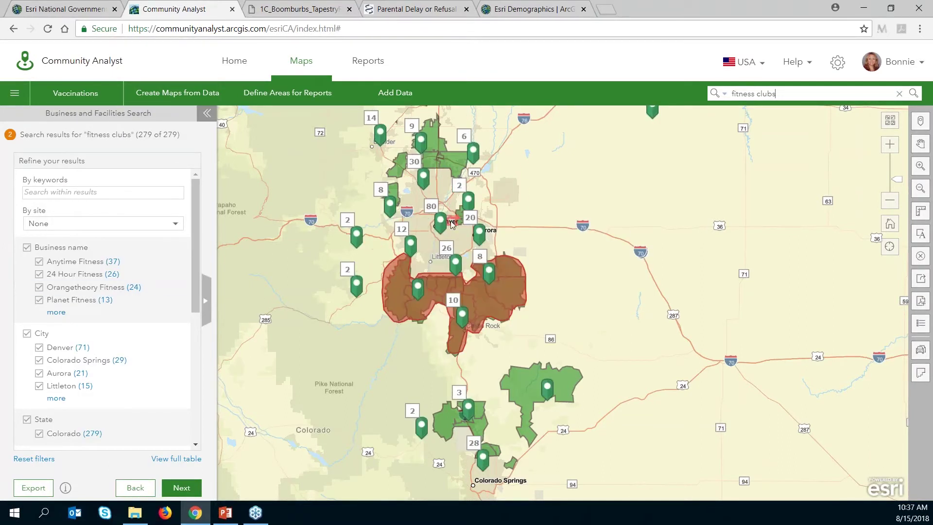
Examine the fitness club locations around the drawn polygon and the available filters for business name, city, ZIP code, industry and employees.
scroll(464, 258, up, 1)
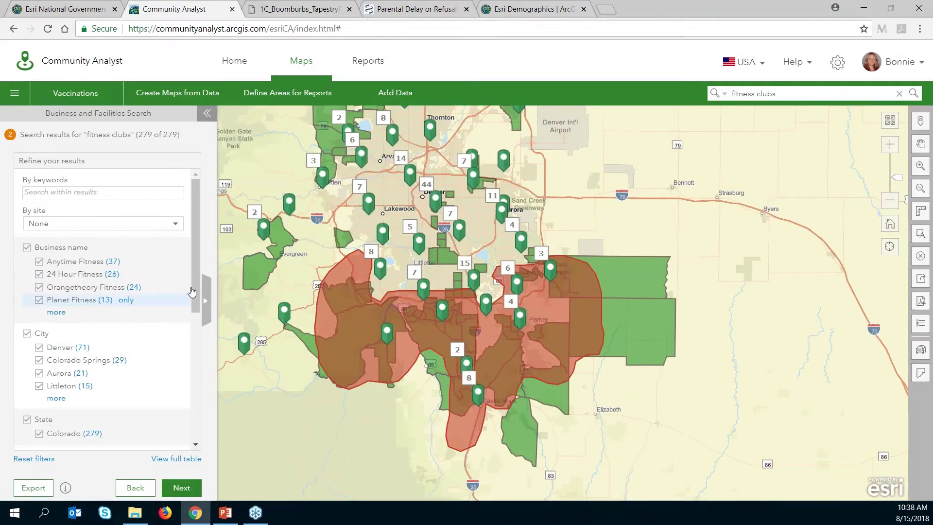
scroll(194, 274, down, 1)
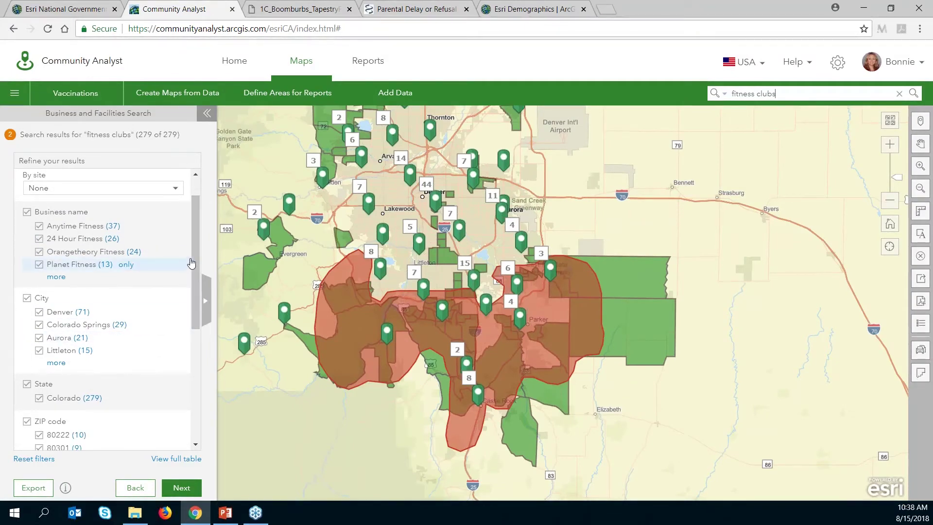
scroll(195, 258, down, 1)
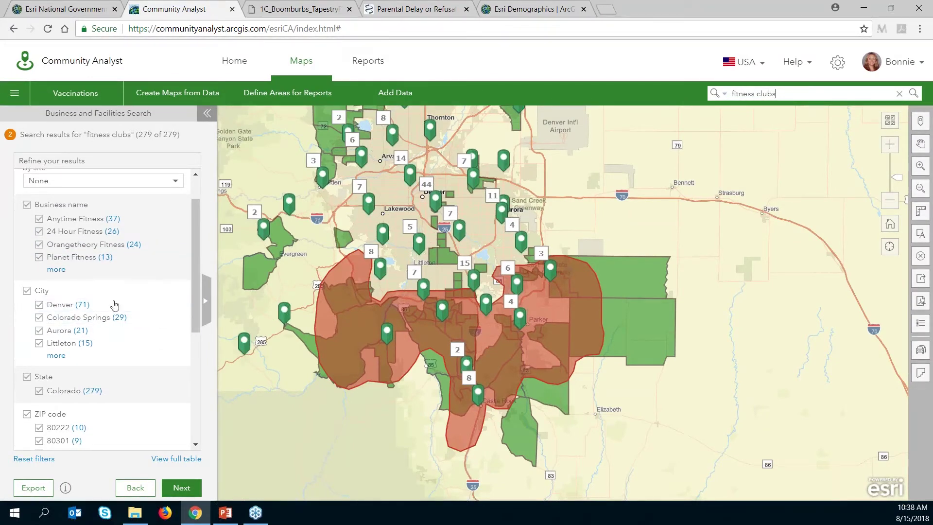
drag(197, 285, 187, 377)
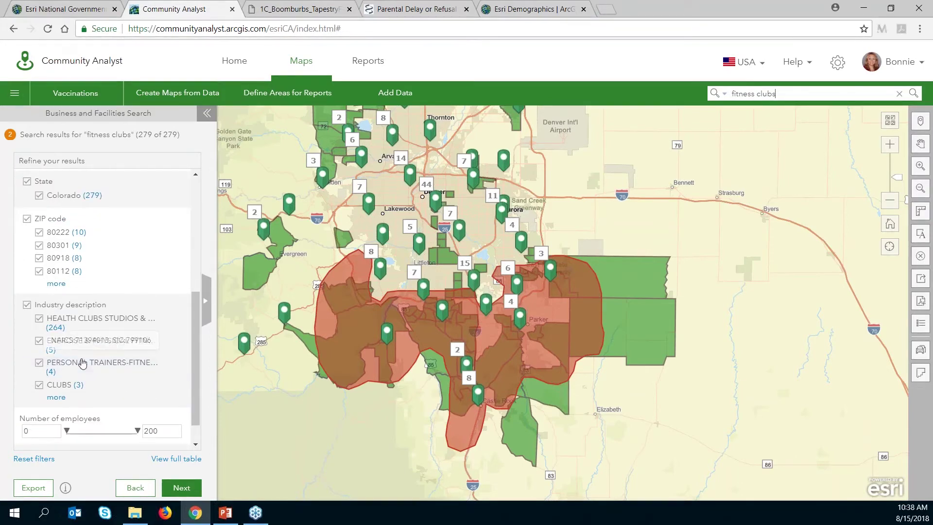
scroll(196, 317, down, 1)
drag(195, 313, 197, 191)
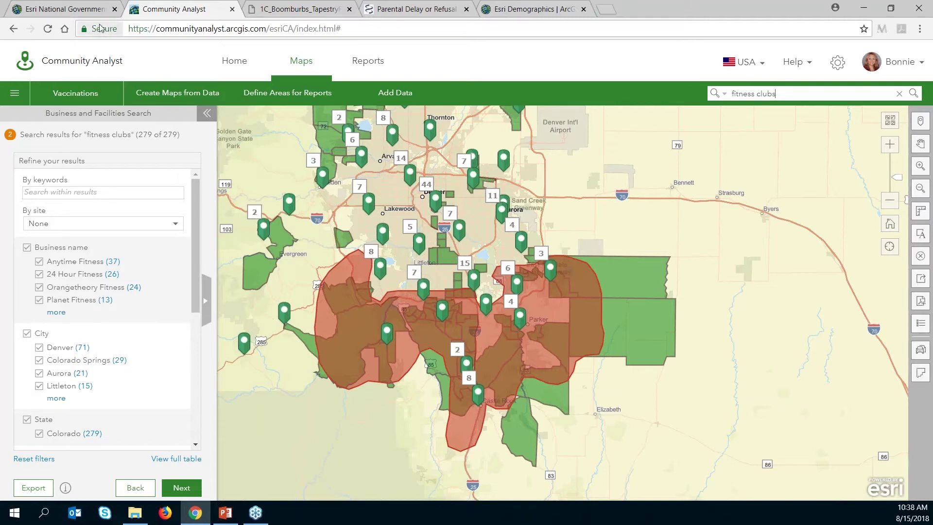
Switch to the PowerPoint slide show and advance from the Demos slide to the Summary slide.
click(225, 512)
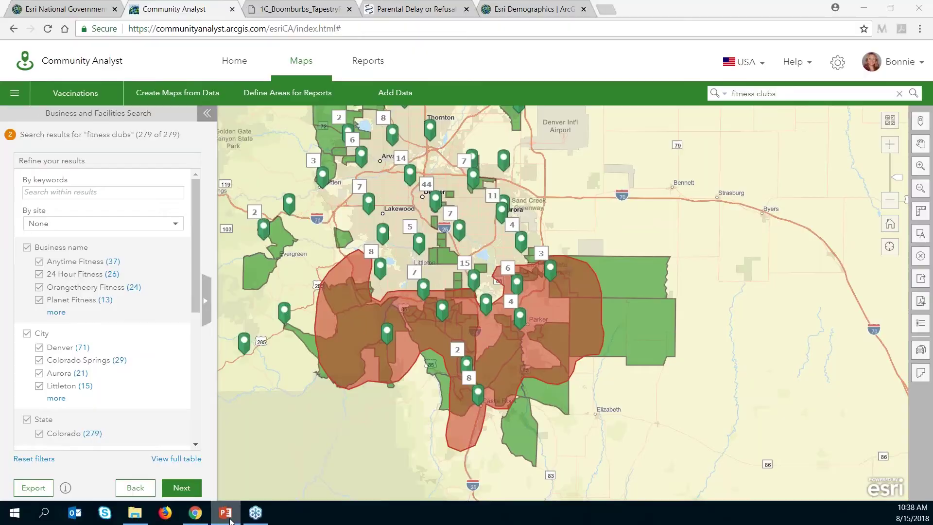
click(809, 495)
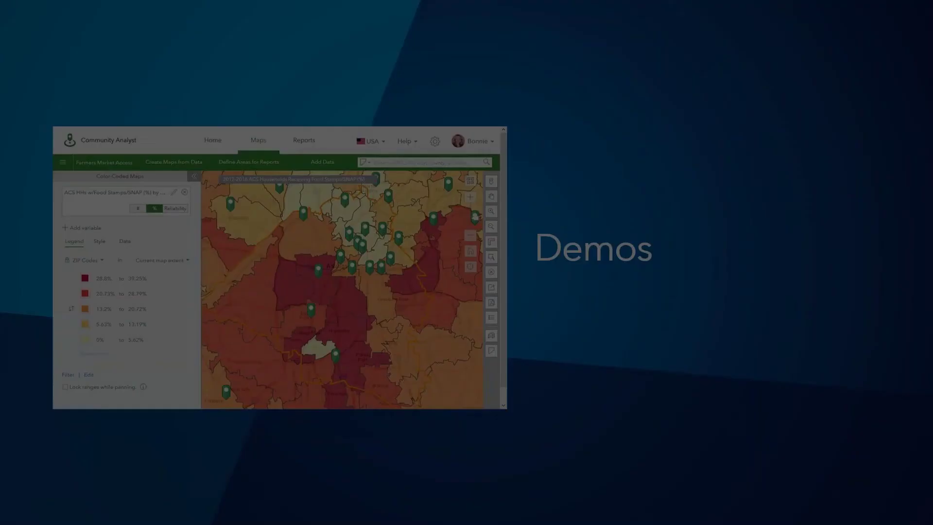
key(Right)
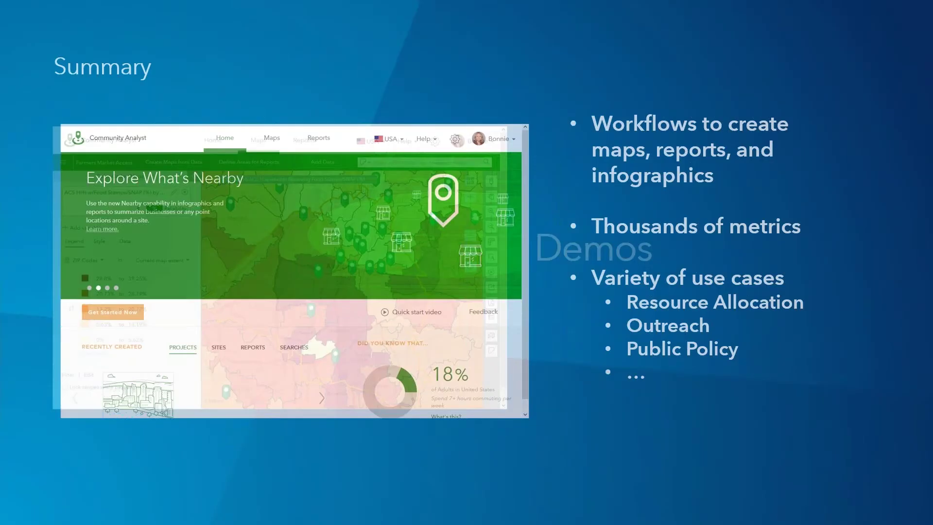